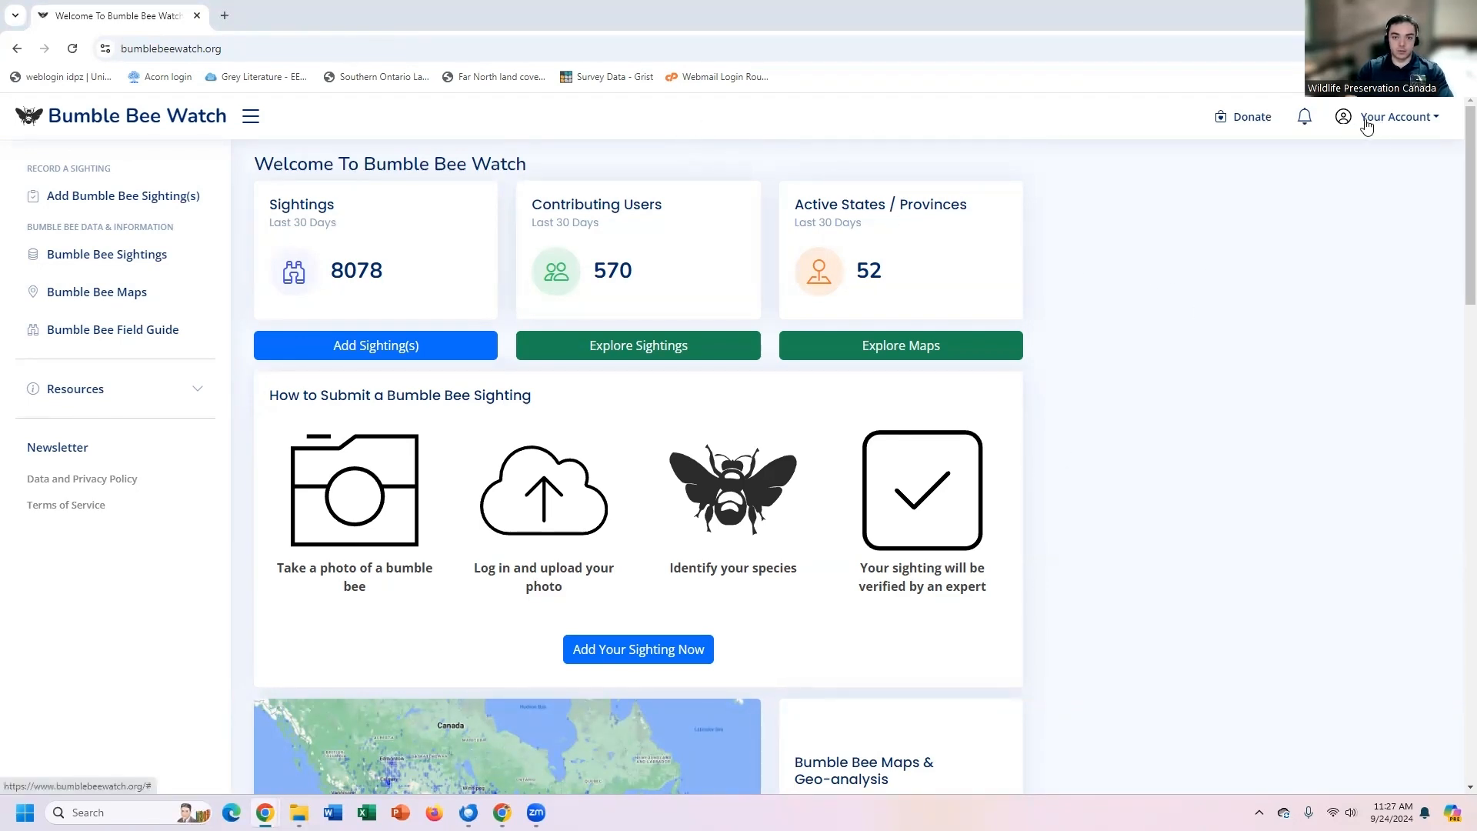
click(1409, 121)
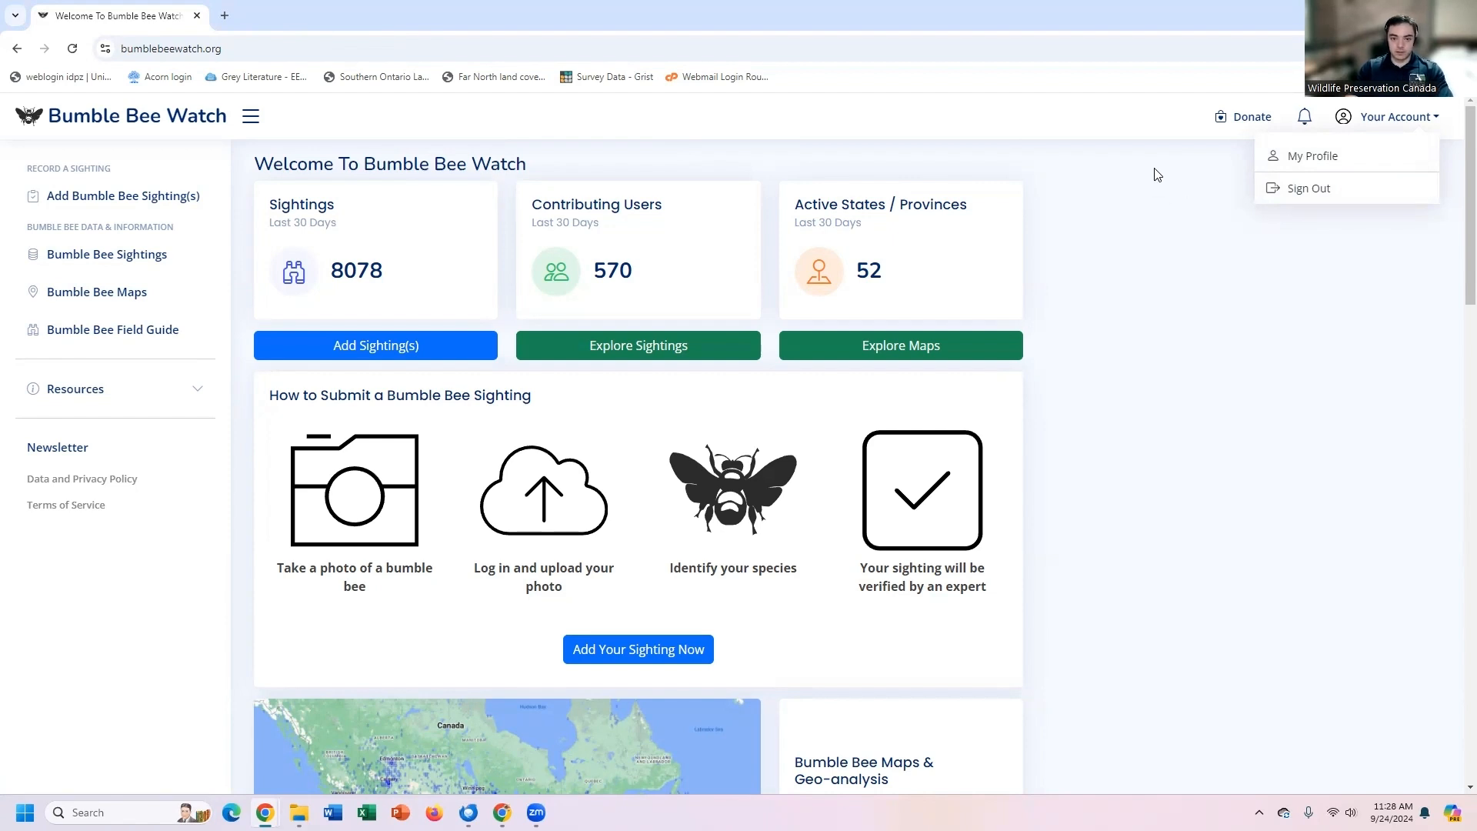
click(1127, 253)
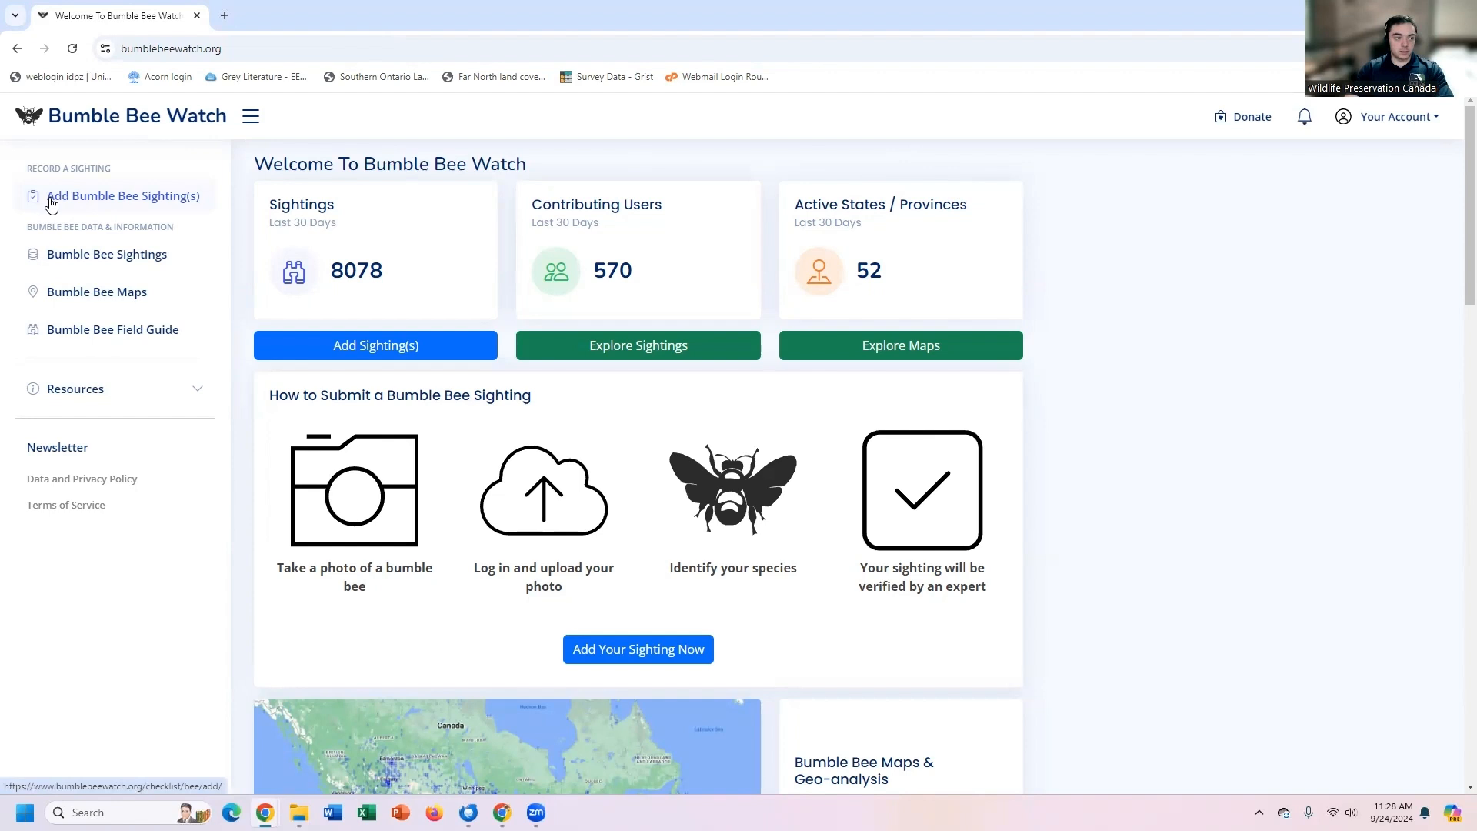
Step: Start adding a bumble bee sighting, review the list of regional projects, and open the general Bumble Bee Watch submission form
click(188, 201)
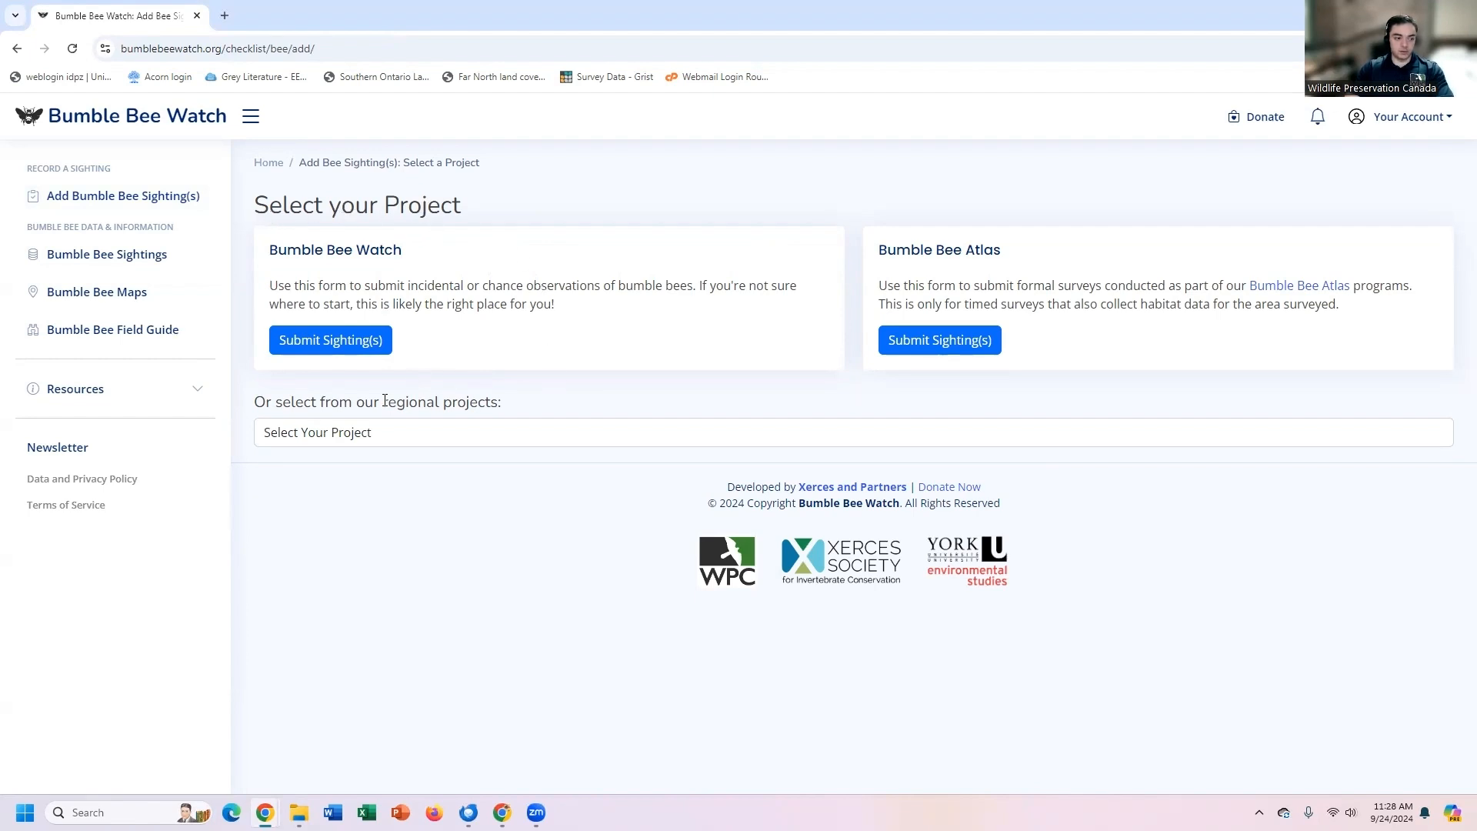
click(365, 440)
scroll(486, 244, down, 2)
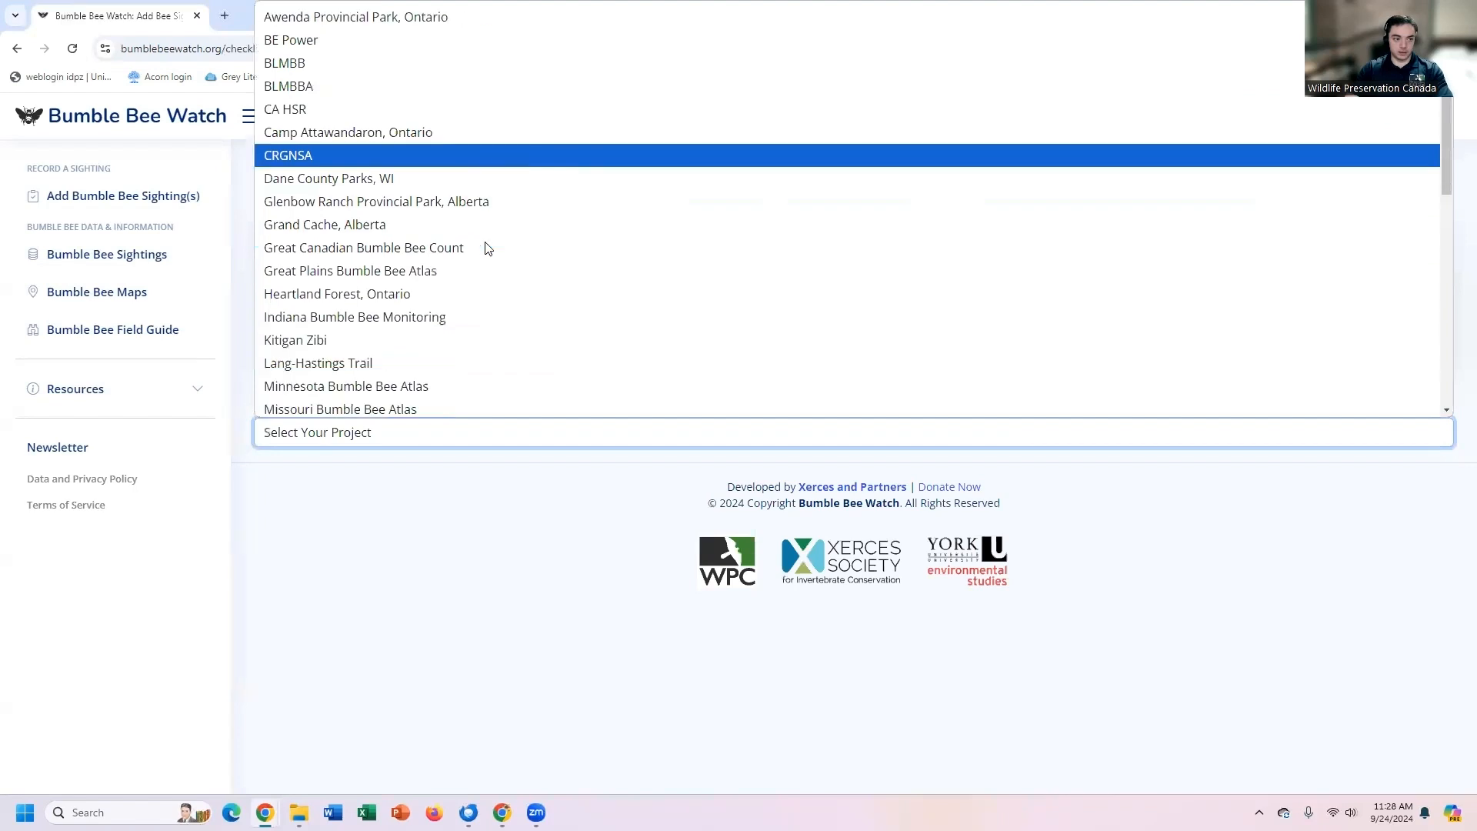
scroll(488, 251, down, 4)
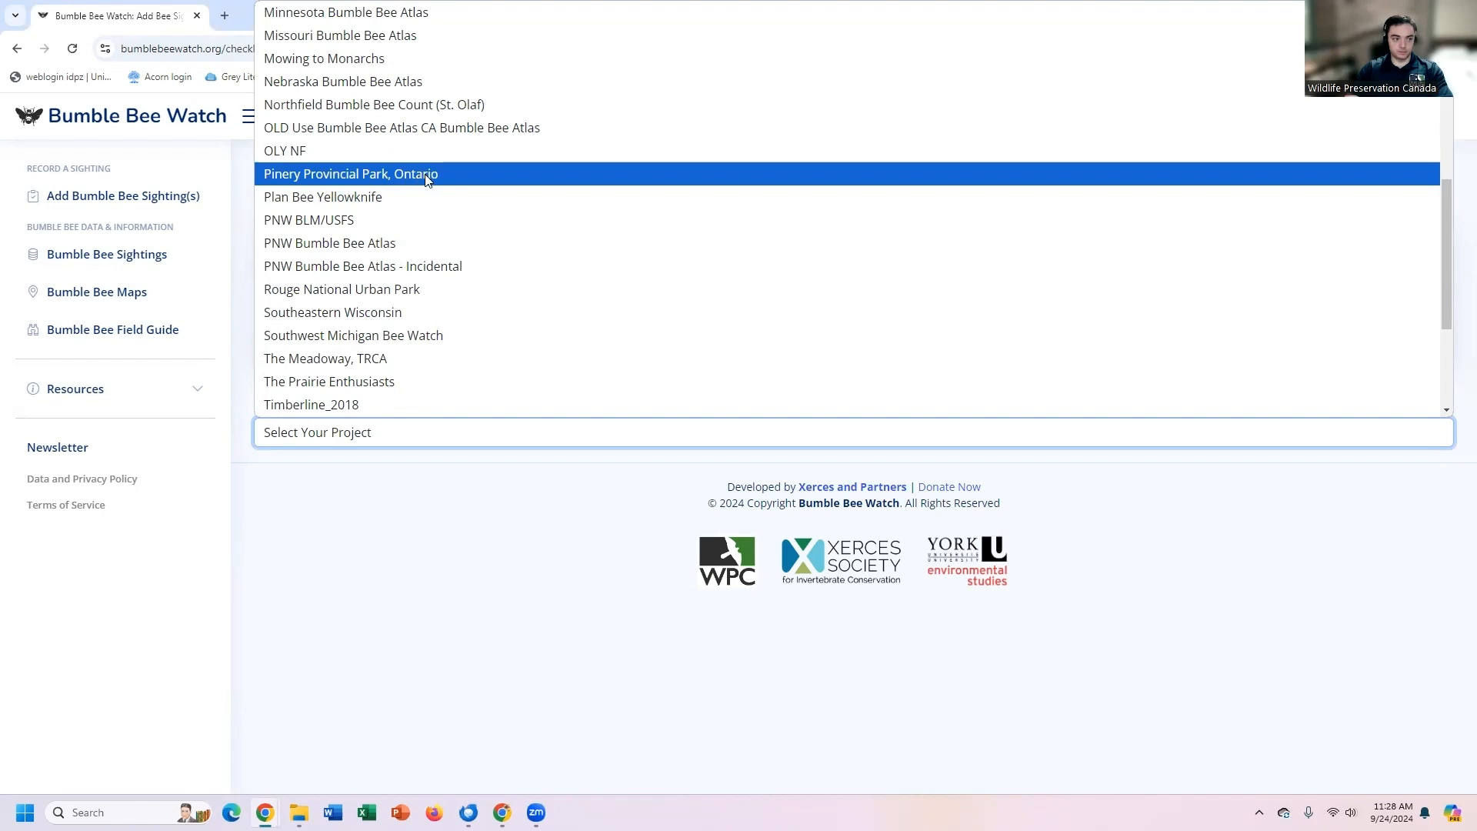
click(422, 505)
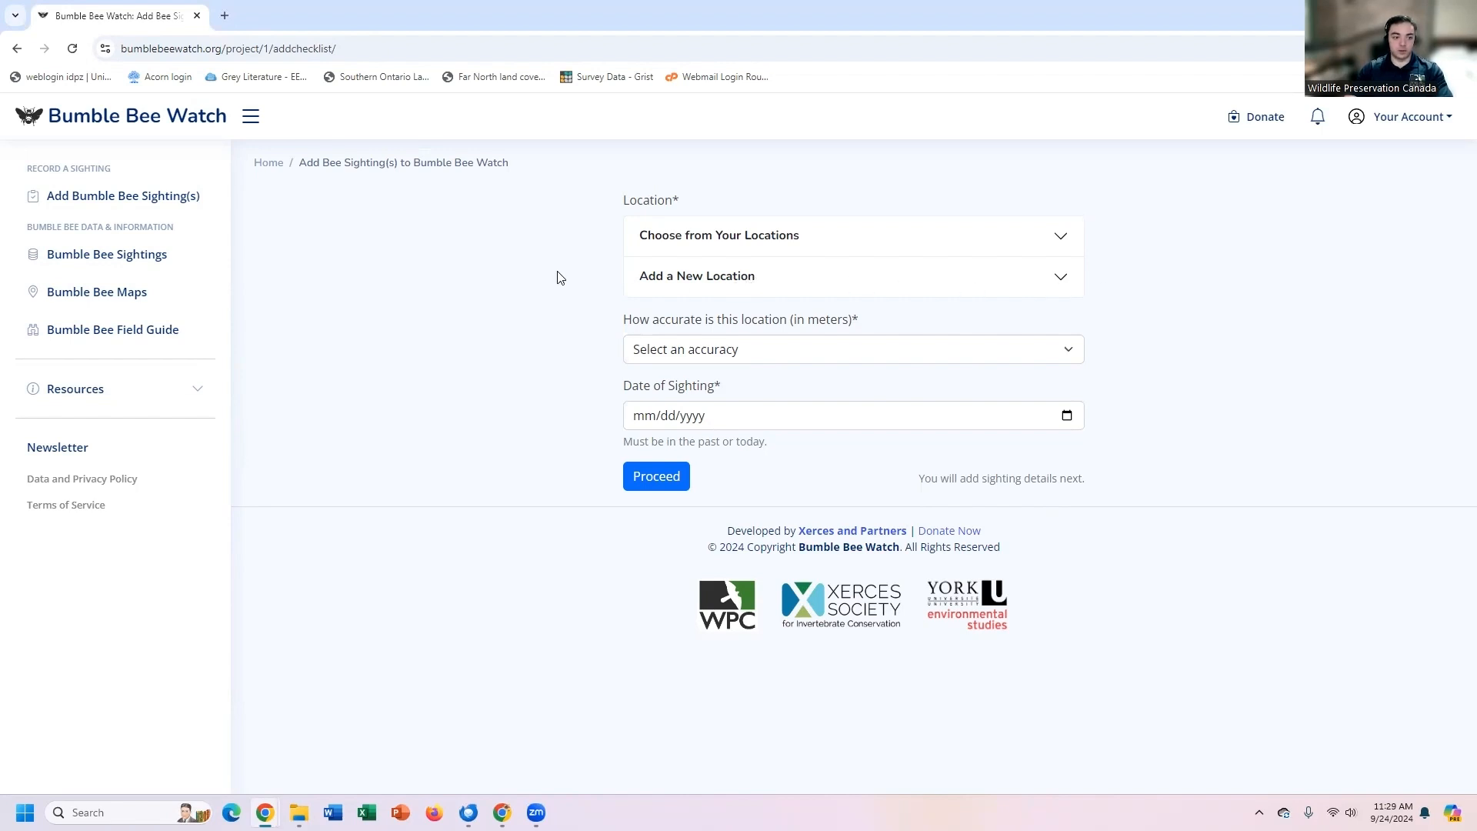
Step: Add a new location for the sighting and name it BP Nature Reserve
click(715, 282)
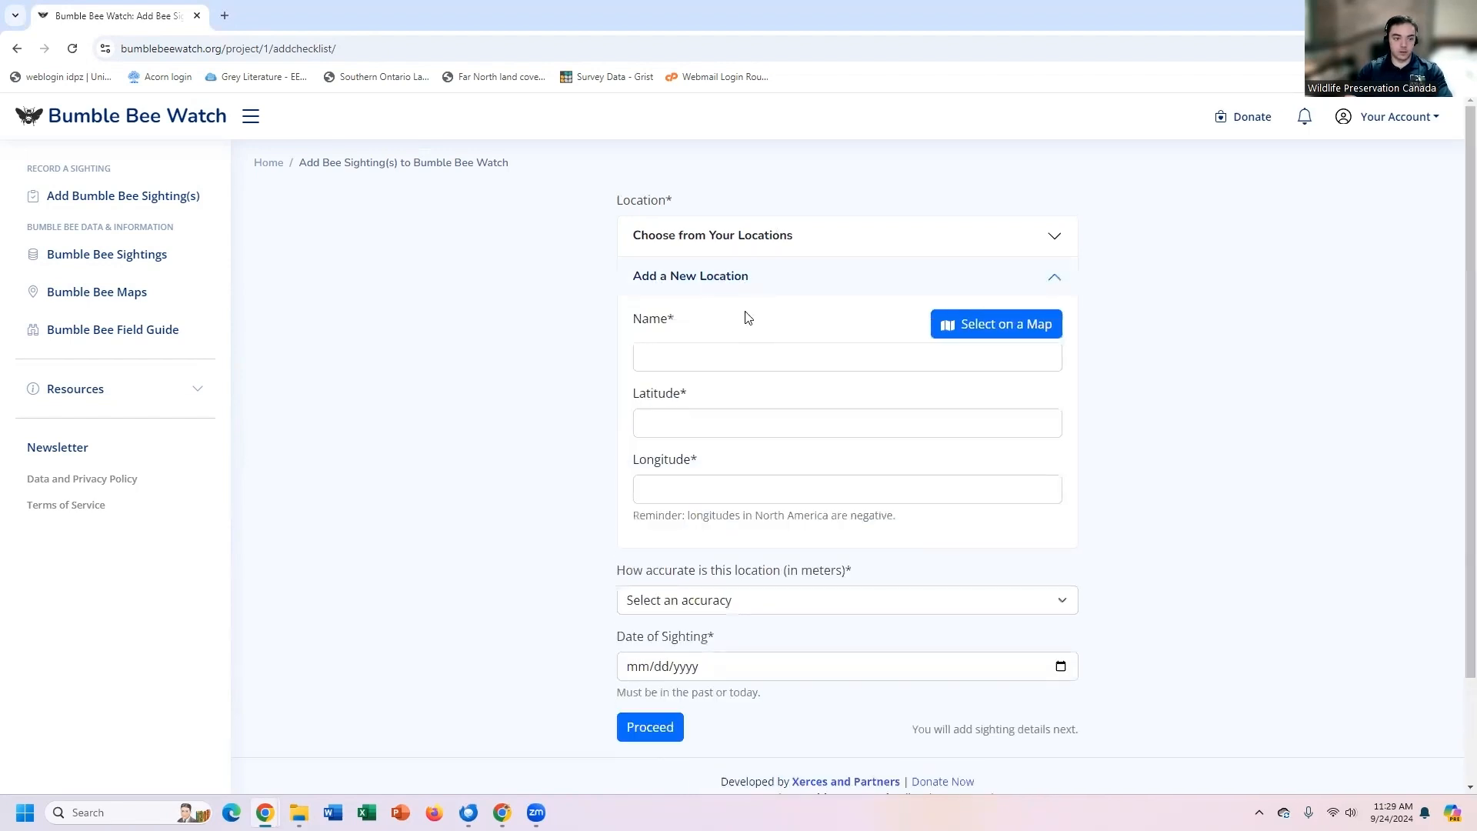
scroll(560, 323, down, 1)
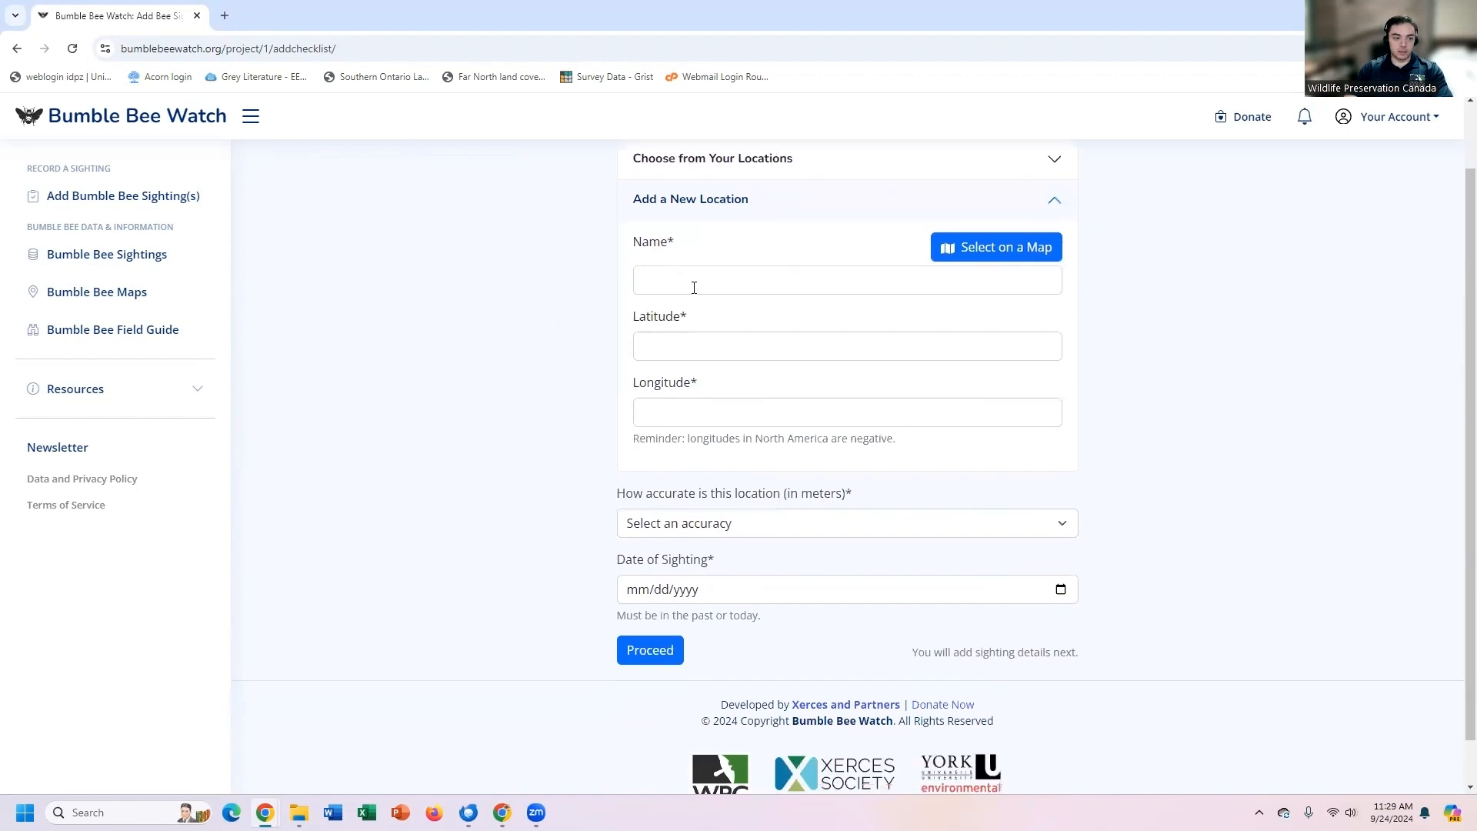
scroll(692, 300, up, 1)
click(686, 353)
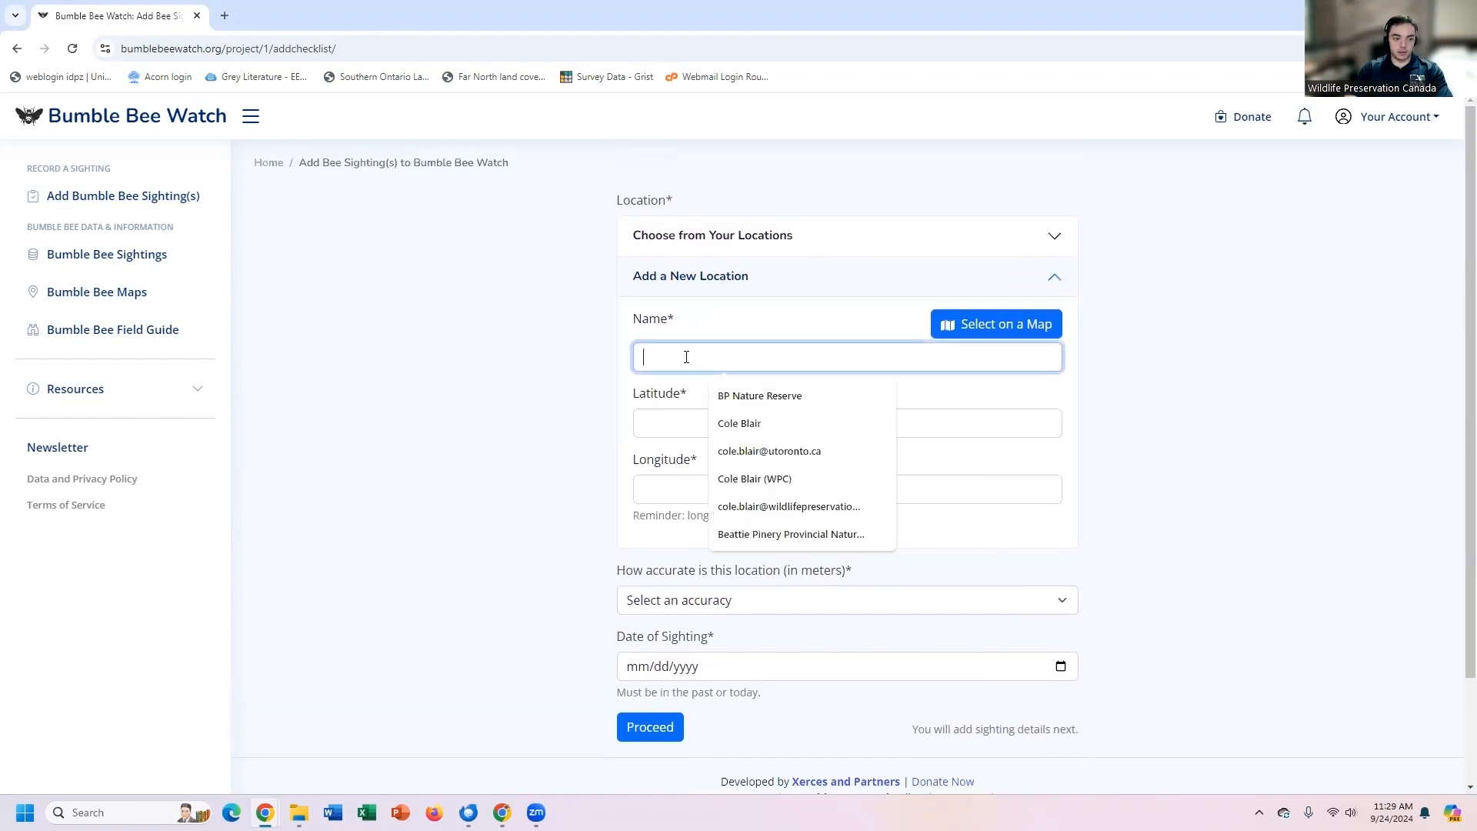
click(735, 393)
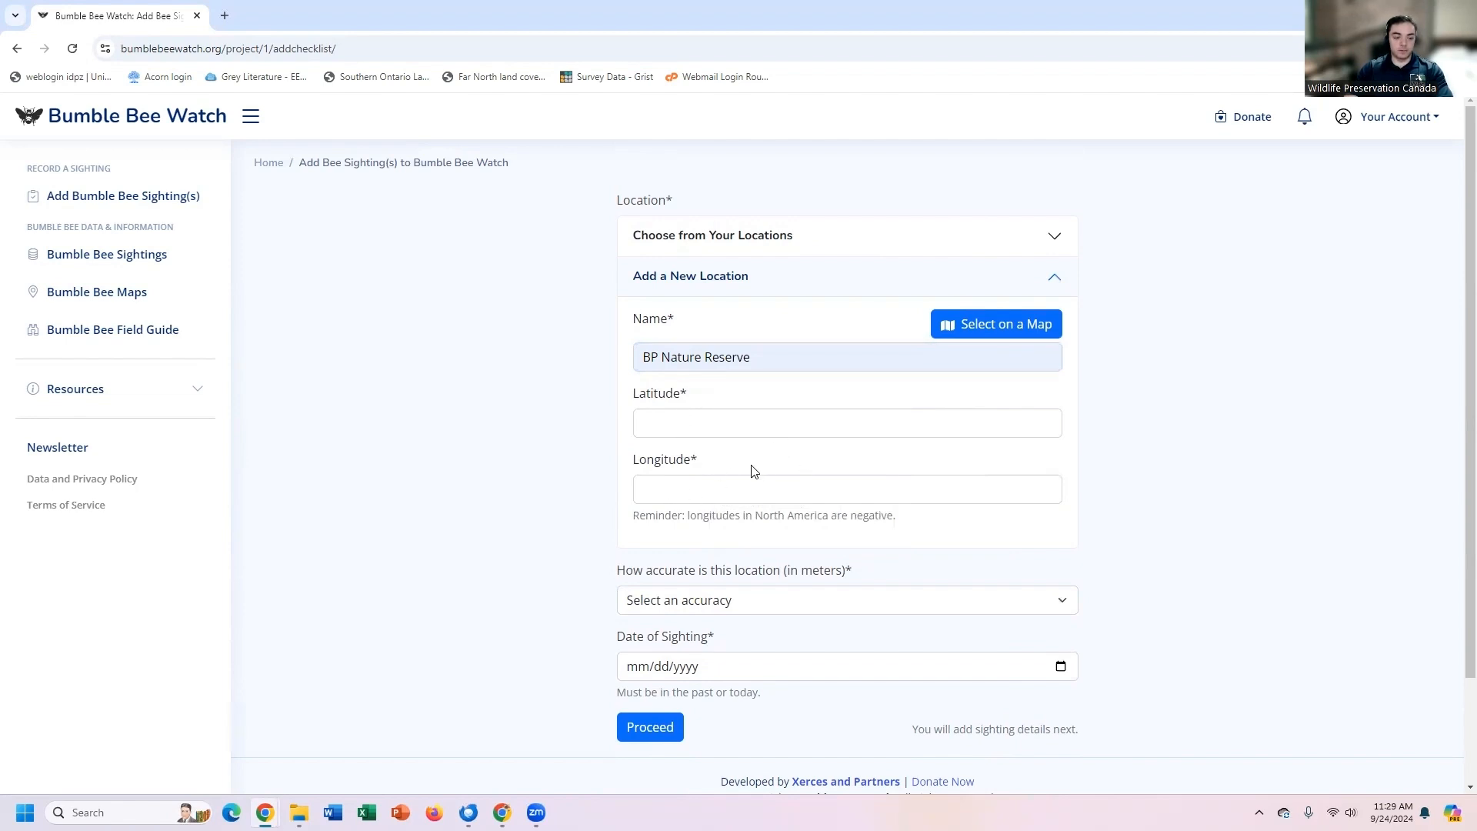
Step: Find Beattie Pinery Provincial Nature Reserve in Alliston, ON on the map and set it as the location's coordinates
click(983, 326)
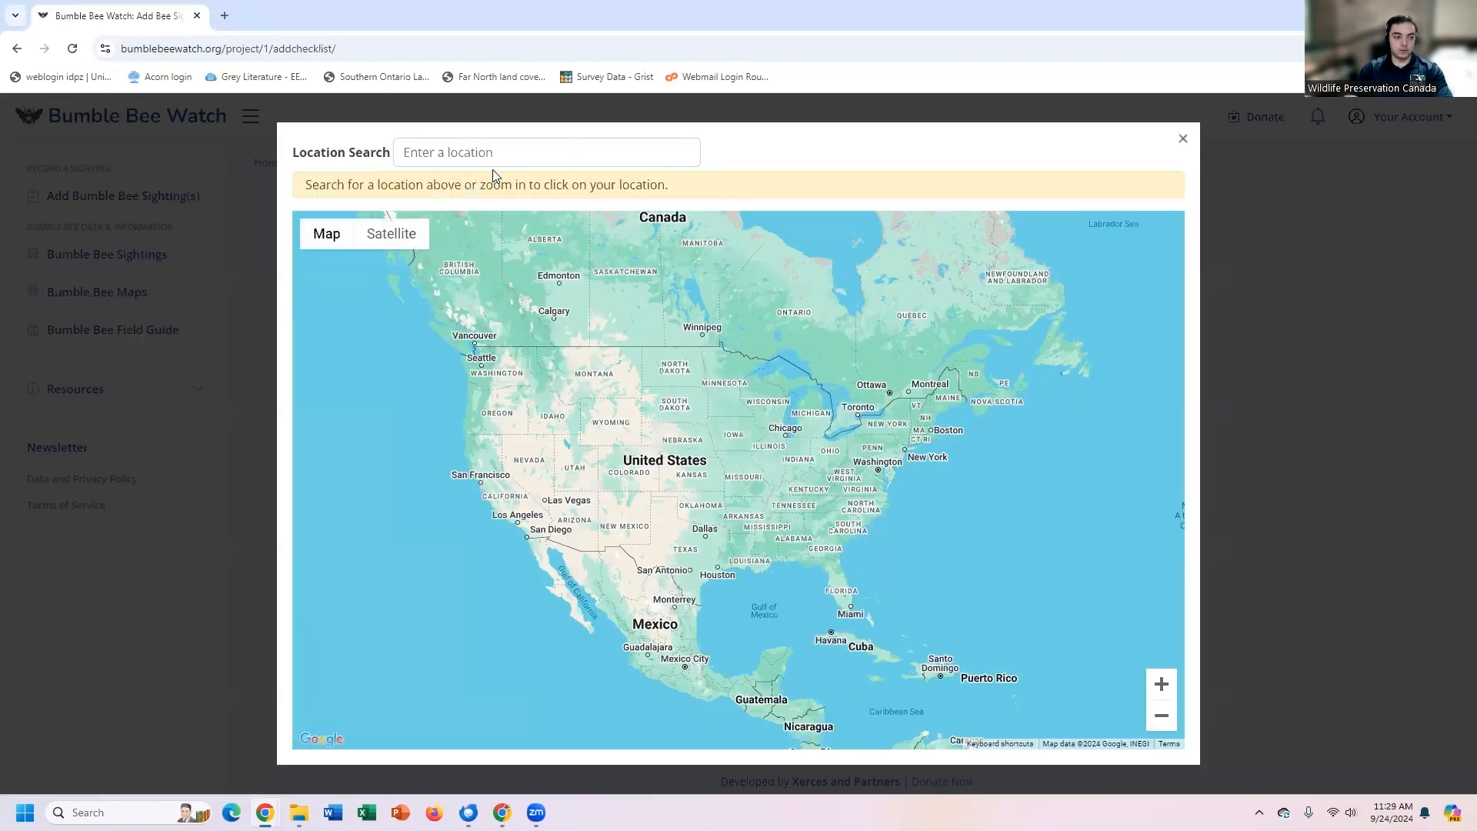
click(494, 156)
text(Bea)
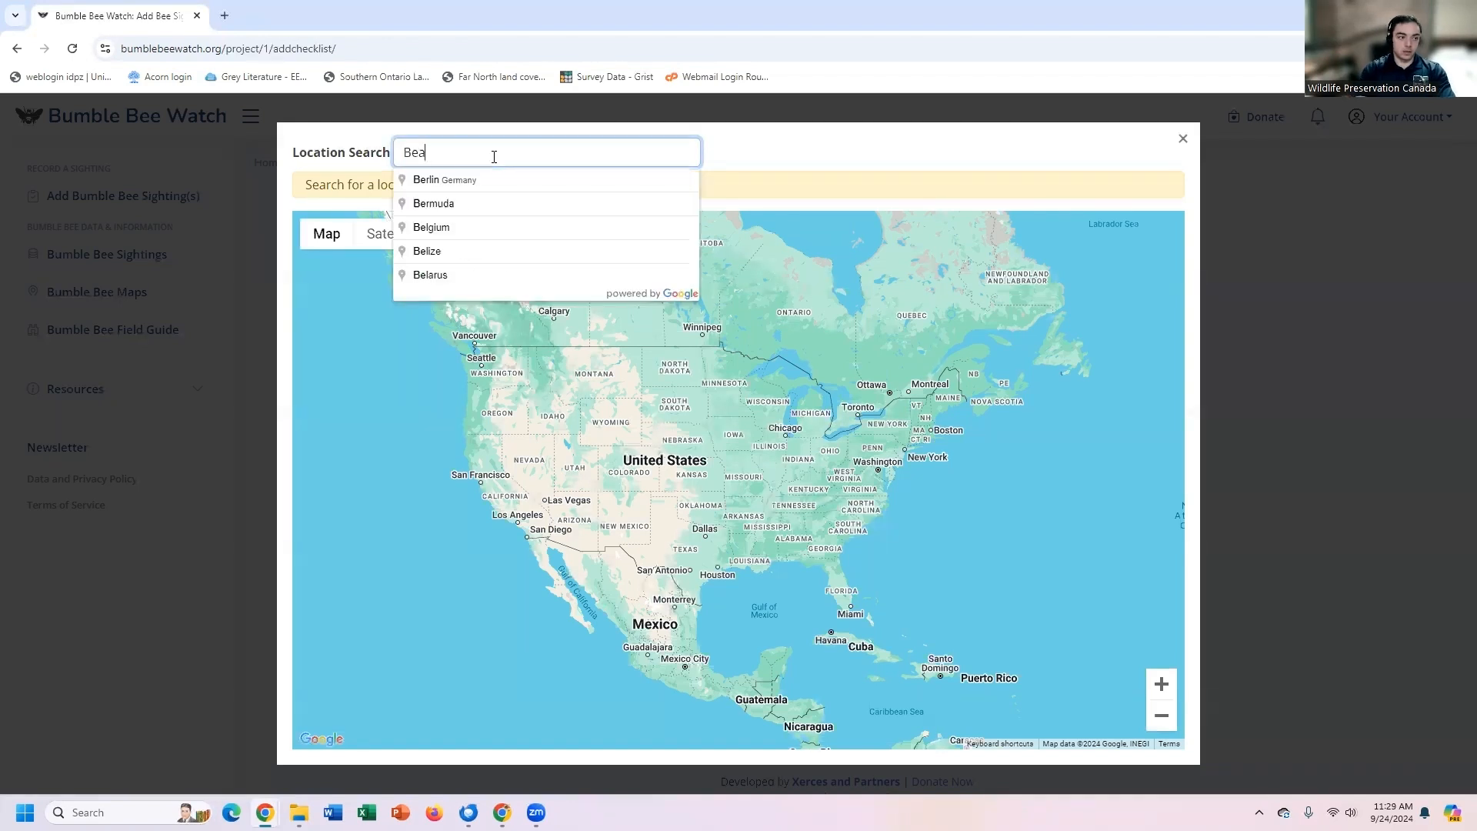
text(ttie pineer)
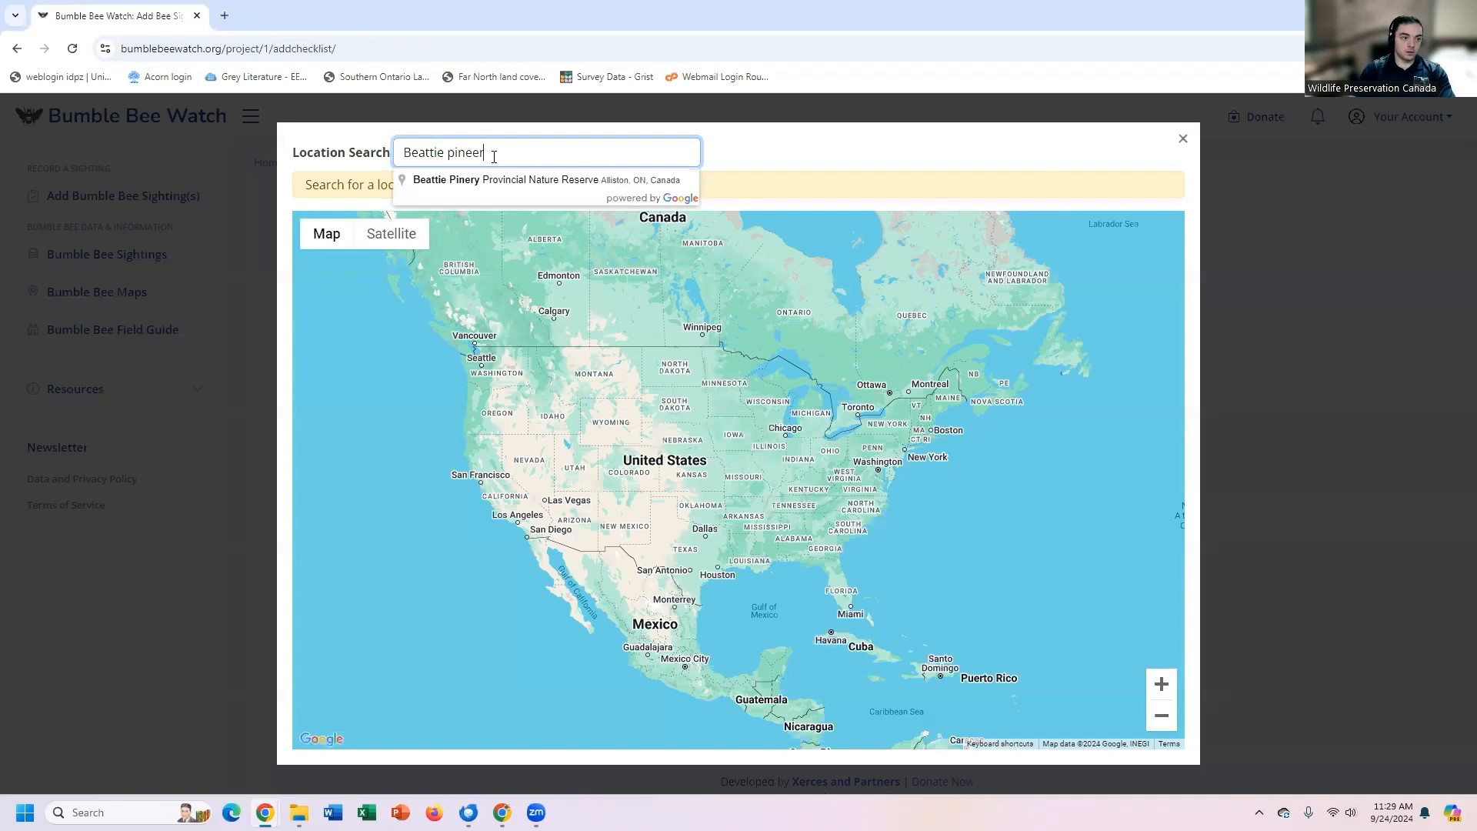
double_click(493, 153)
click(508, 181)
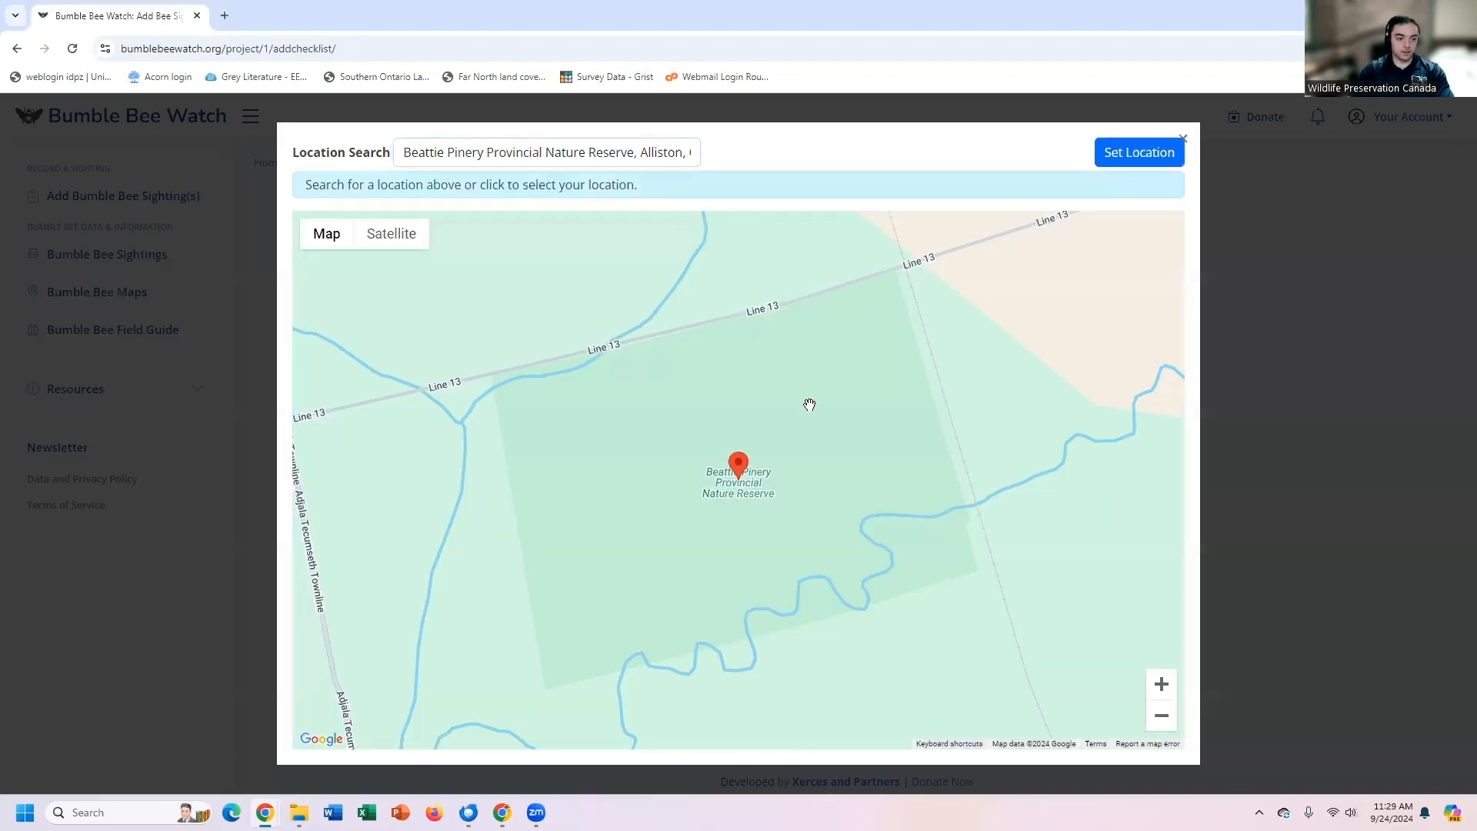
mouse_move(809, 403)
mouse_down()
mouse_move(785, 386)
mouse_move(823, 427)
mouse_up()
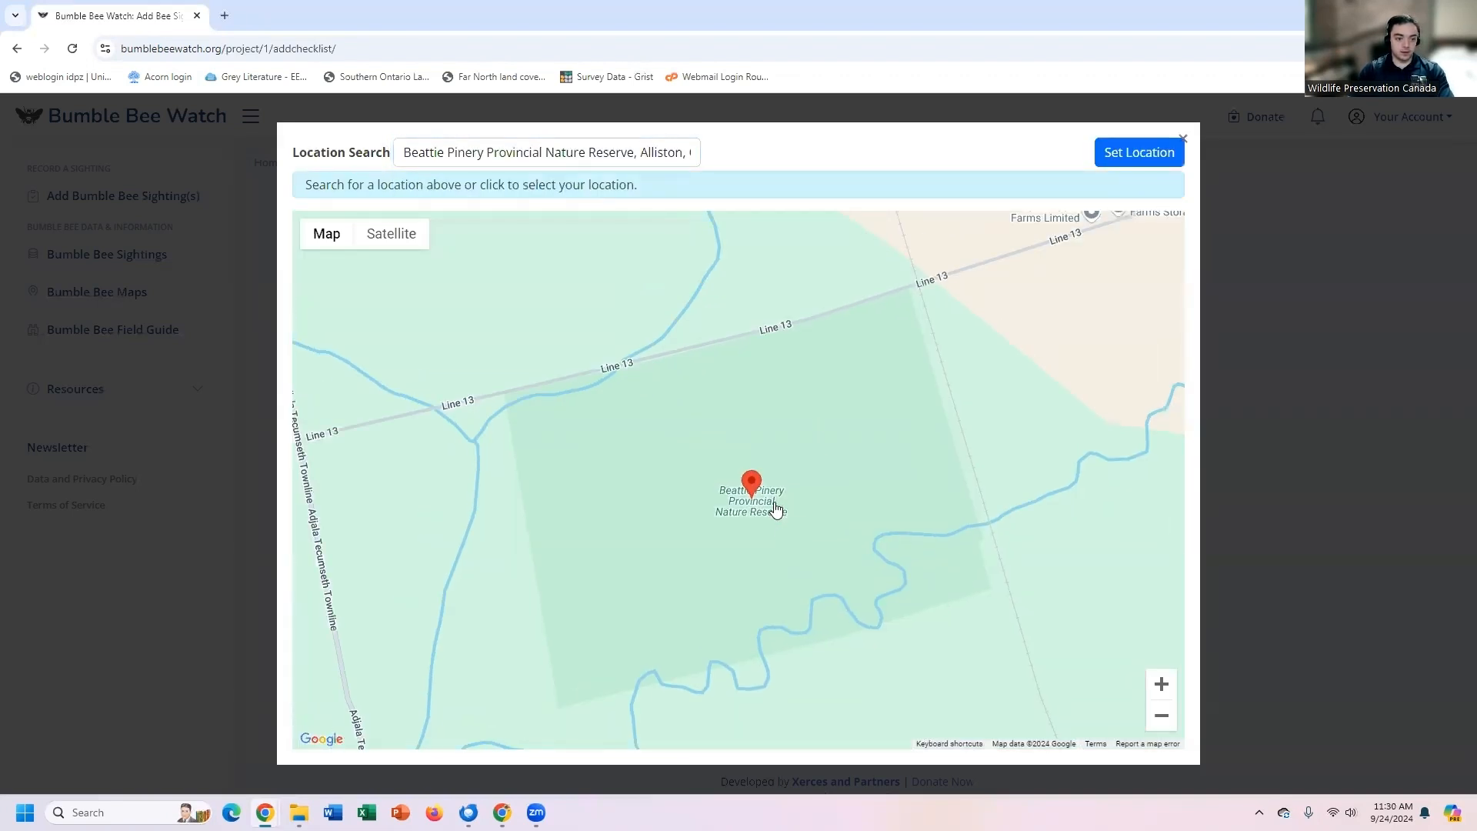
drag(760, 492, 689, 383)
click(1103, 163)
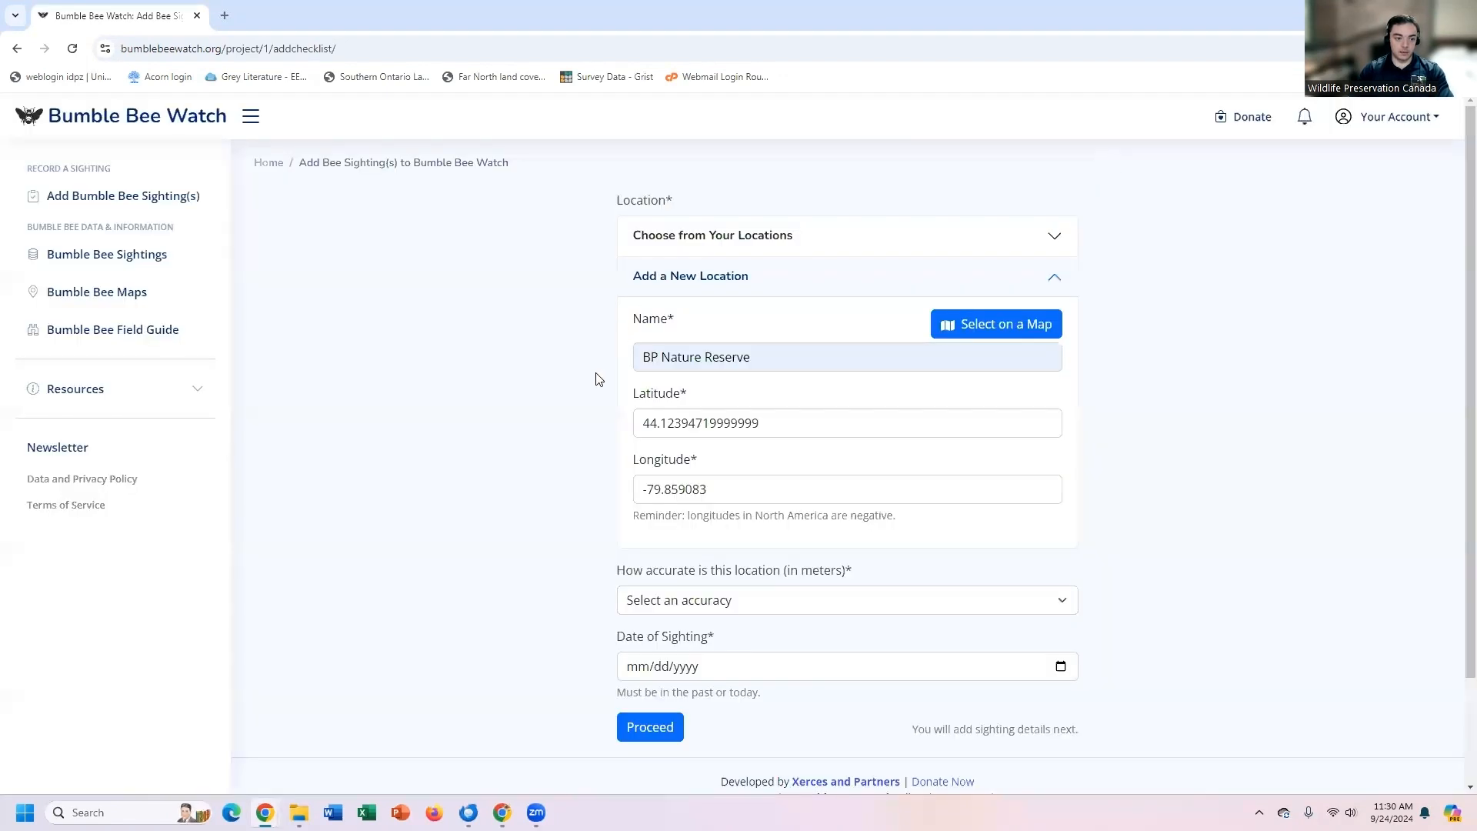
Step: Set the location accuracy to 100-250 meters
scroll(607, 381, down, 1)
scroll(646, 407, up, 1)
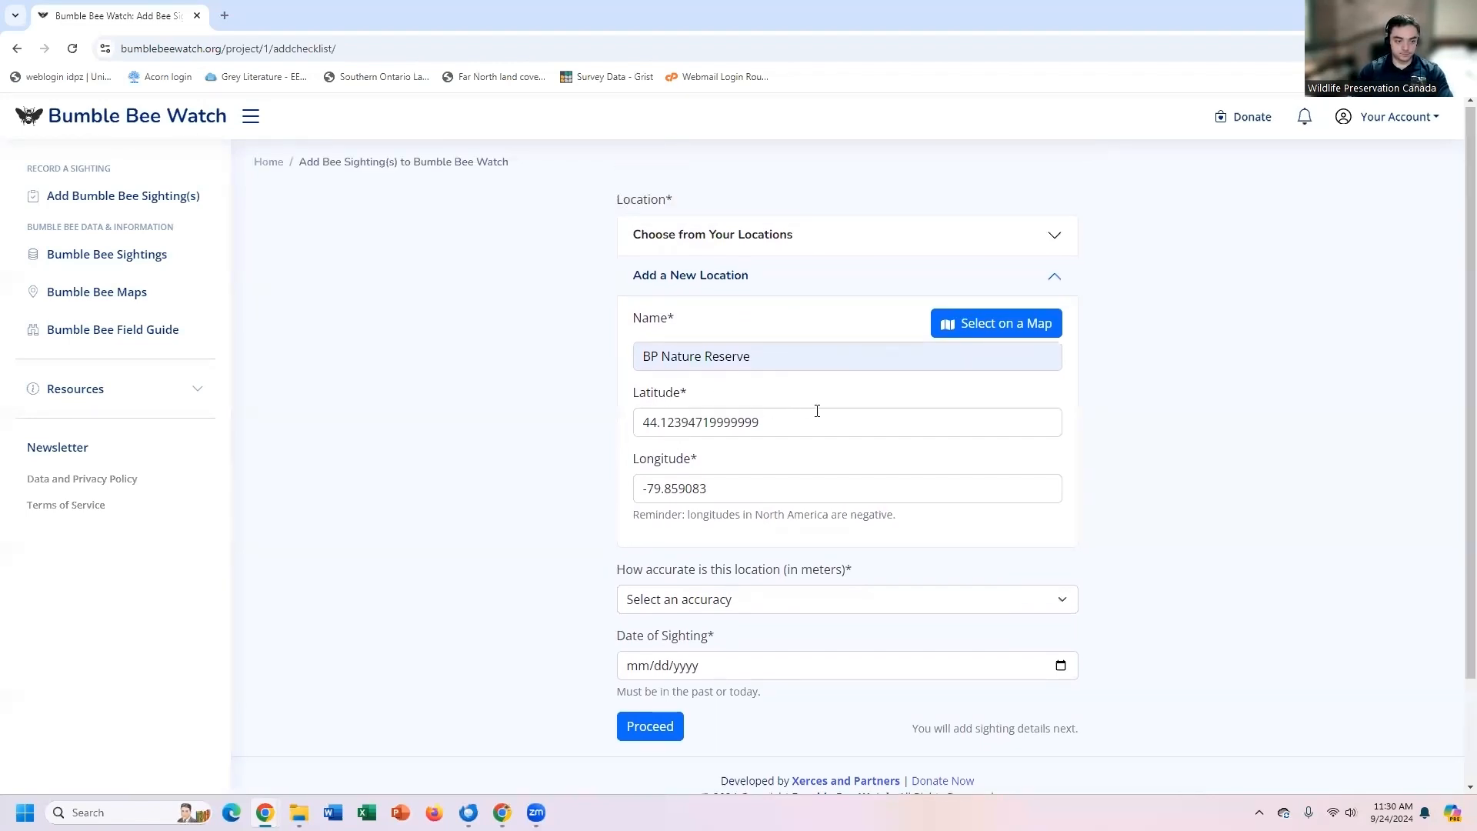
scroll(815, 412, down, 1)
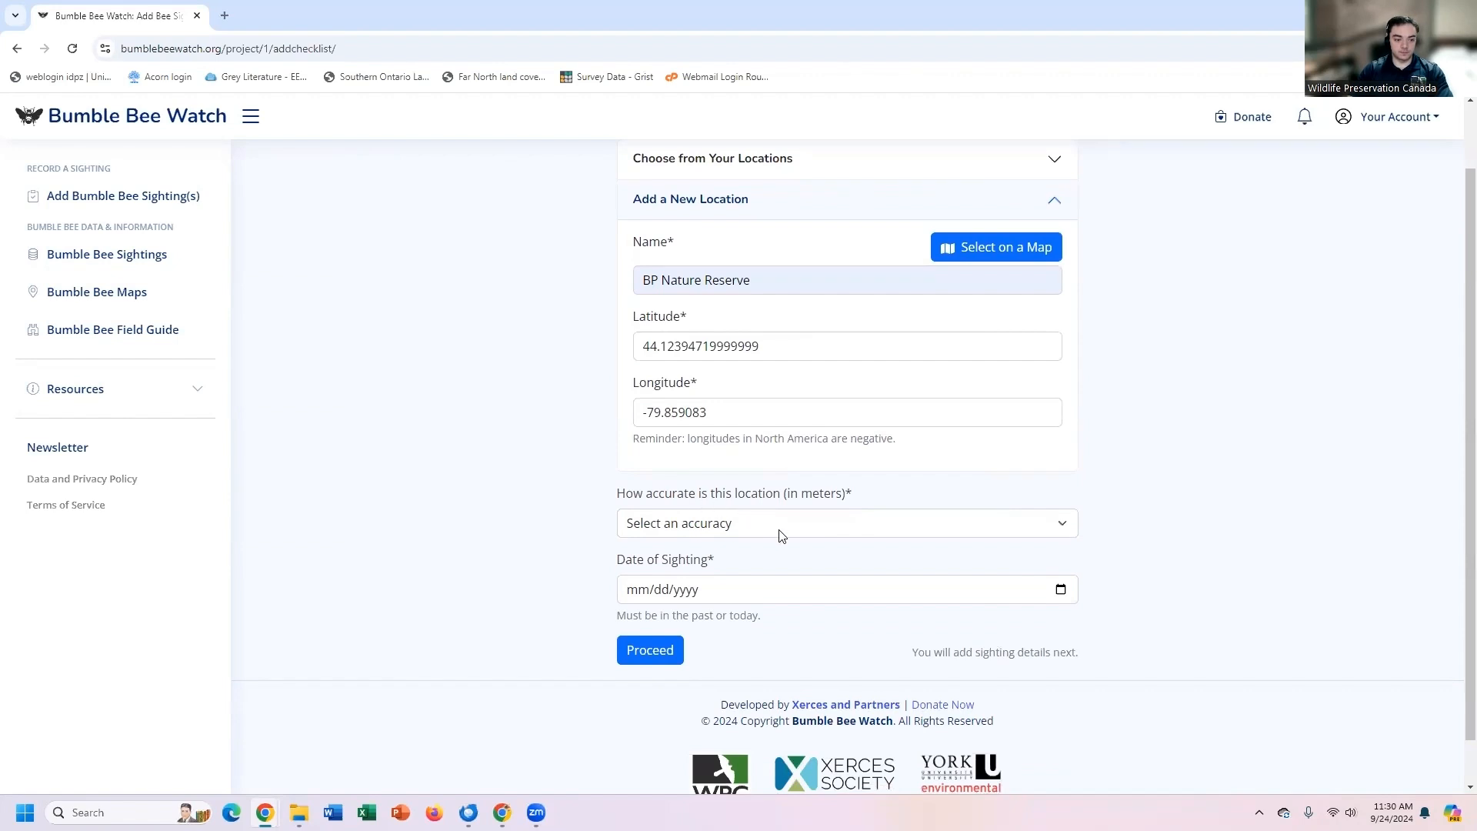
click(723, 526)
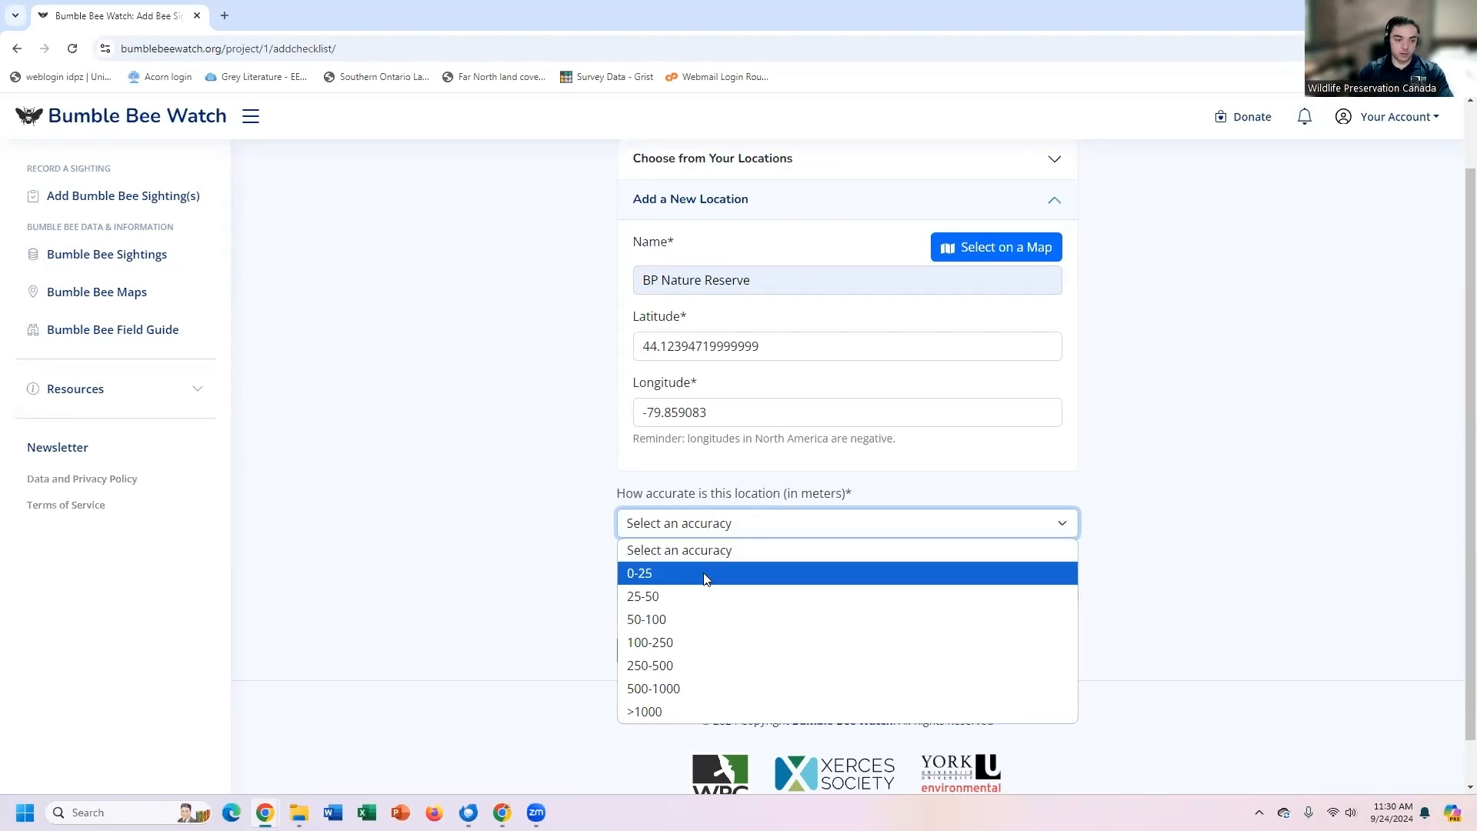
click(650, 644)
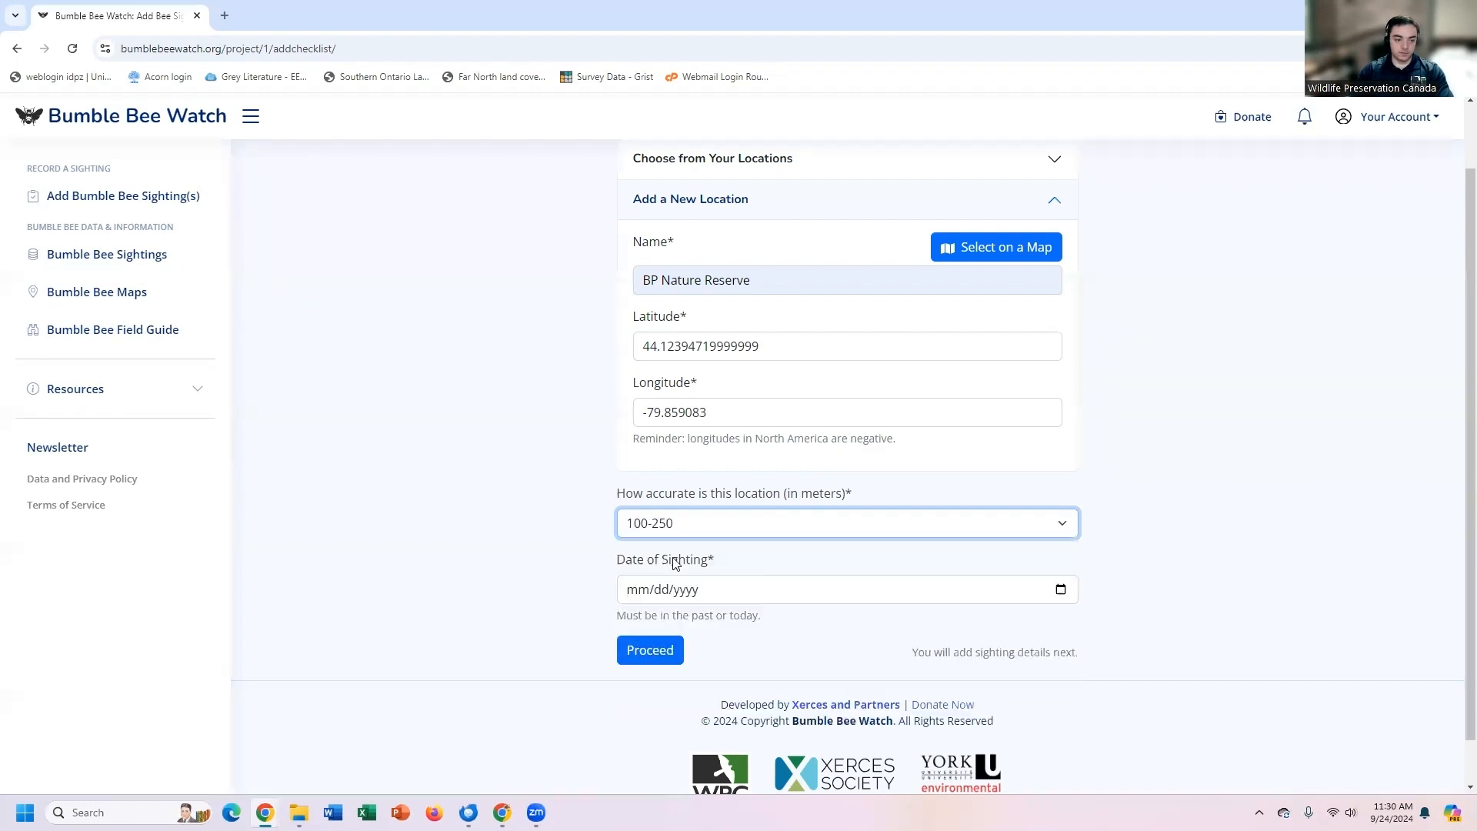
Step: Set the date of sighting to 06/27/2024
click(1059, 590)
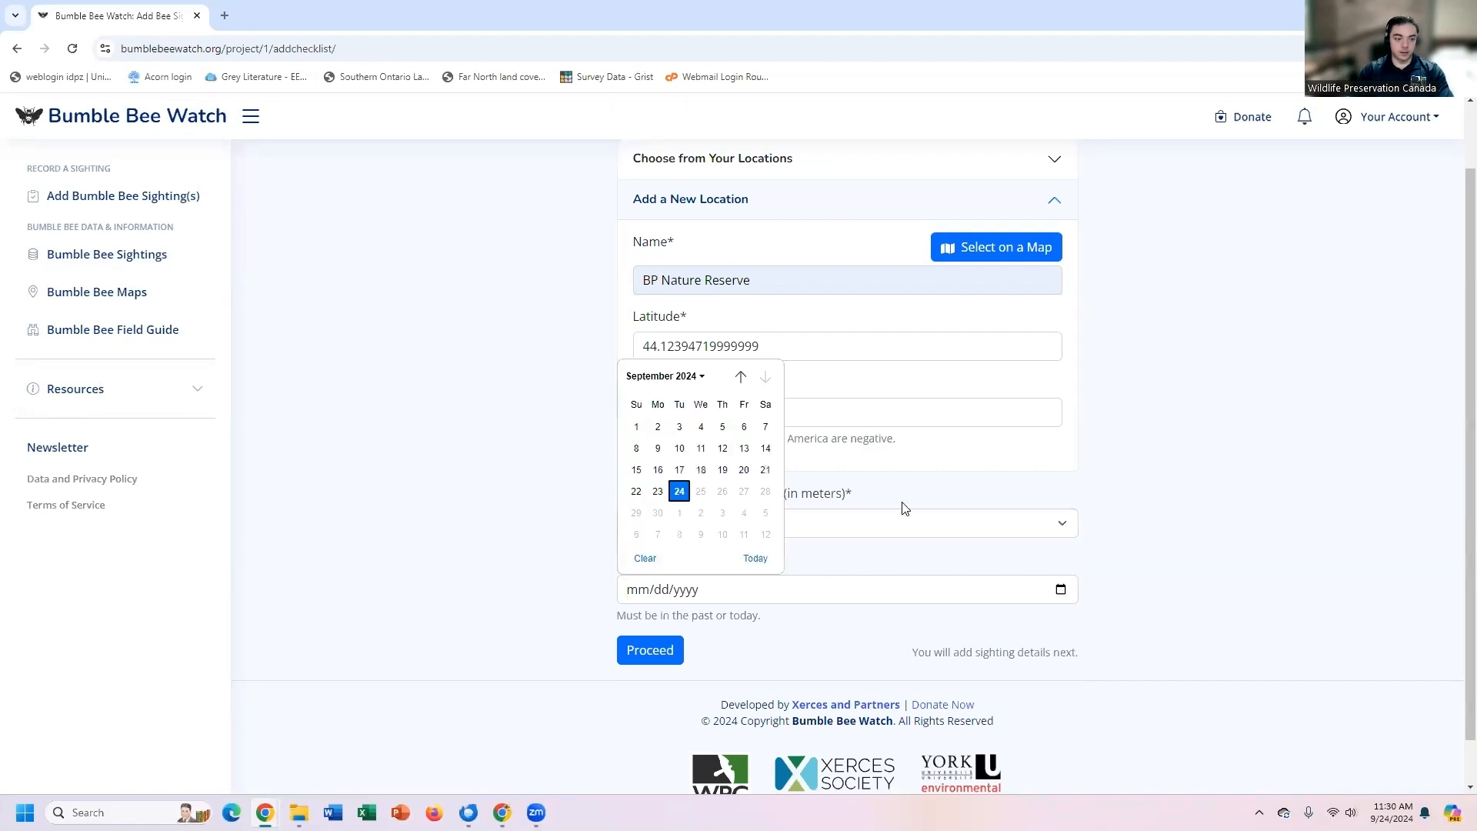
click(740, 377)
click(740, 377)
click(740, 377)
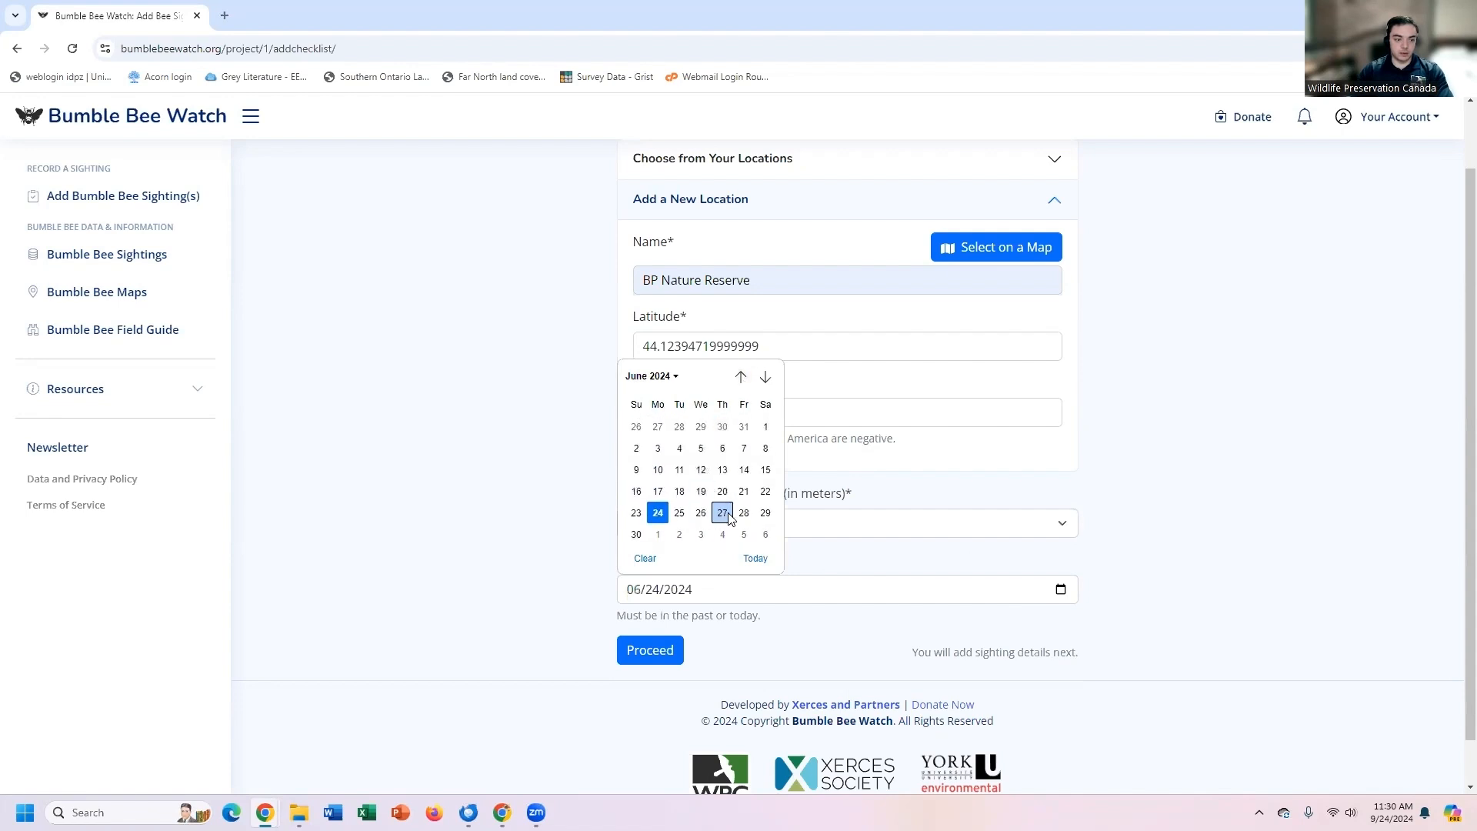
click(723, 513)
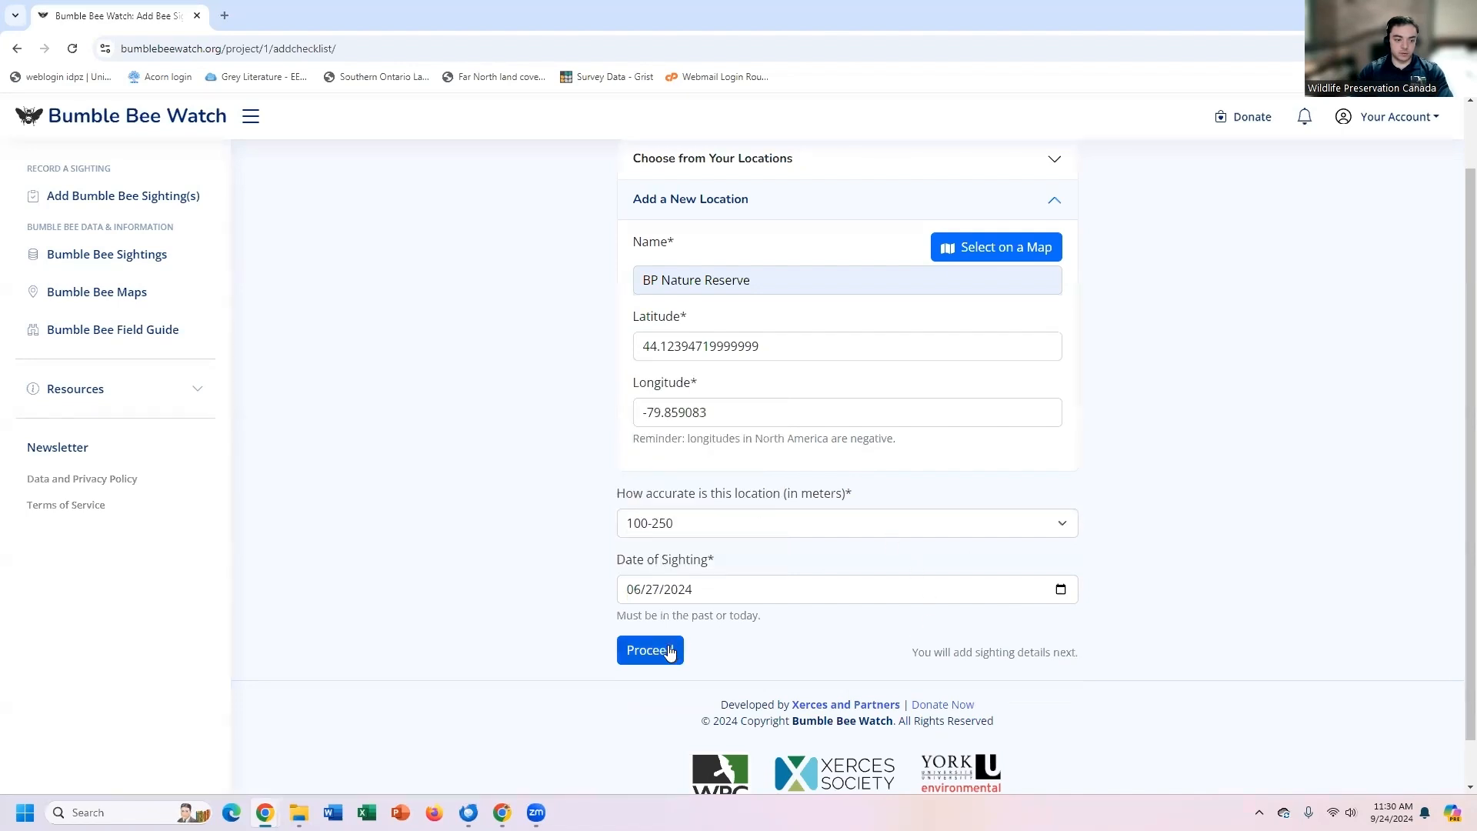
Step: Look at the option for choosing a previously saved location and return to the new location details
scroll(561, 638, up, 1)
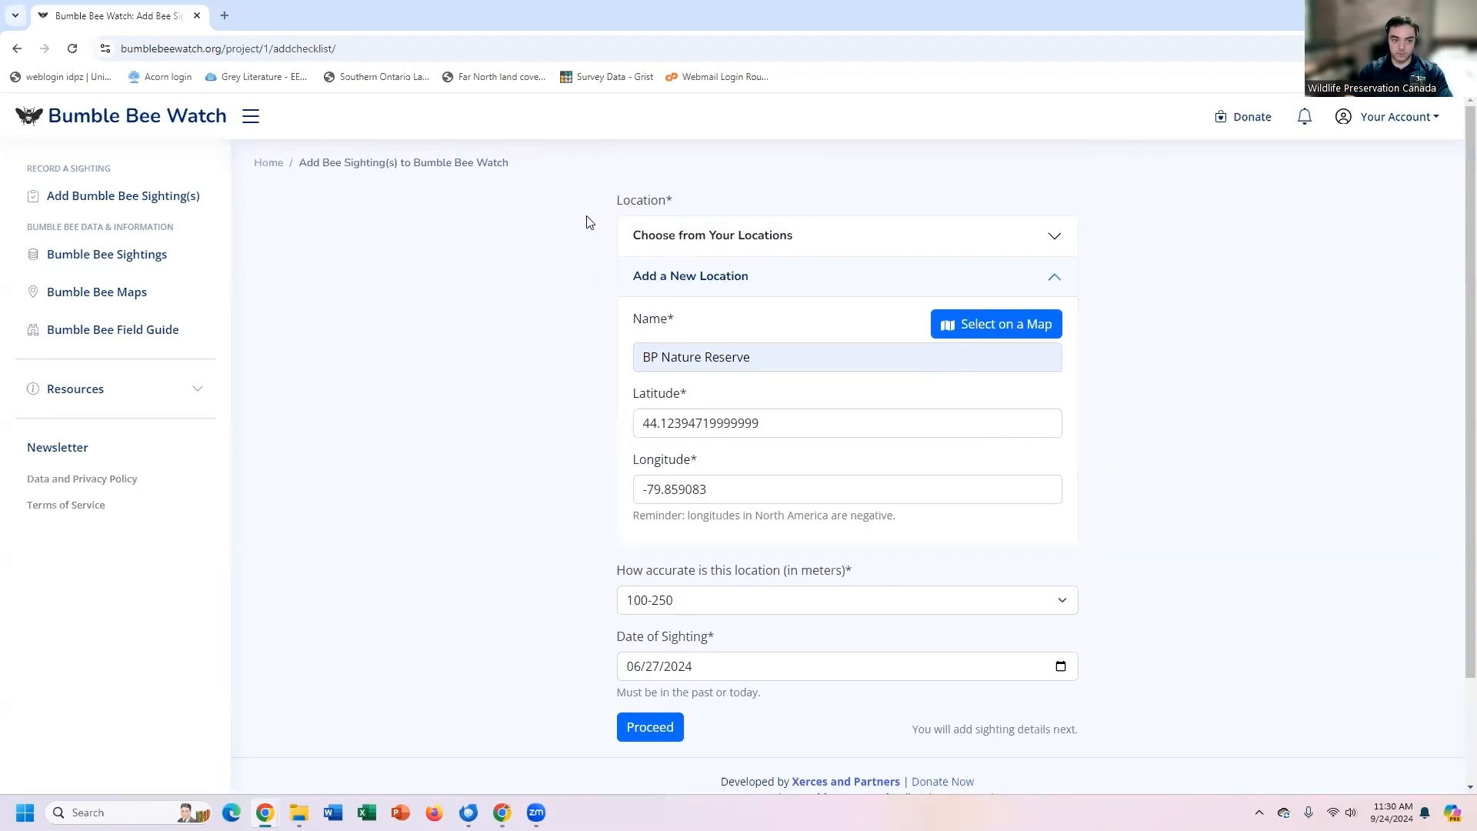
click(650, 238)
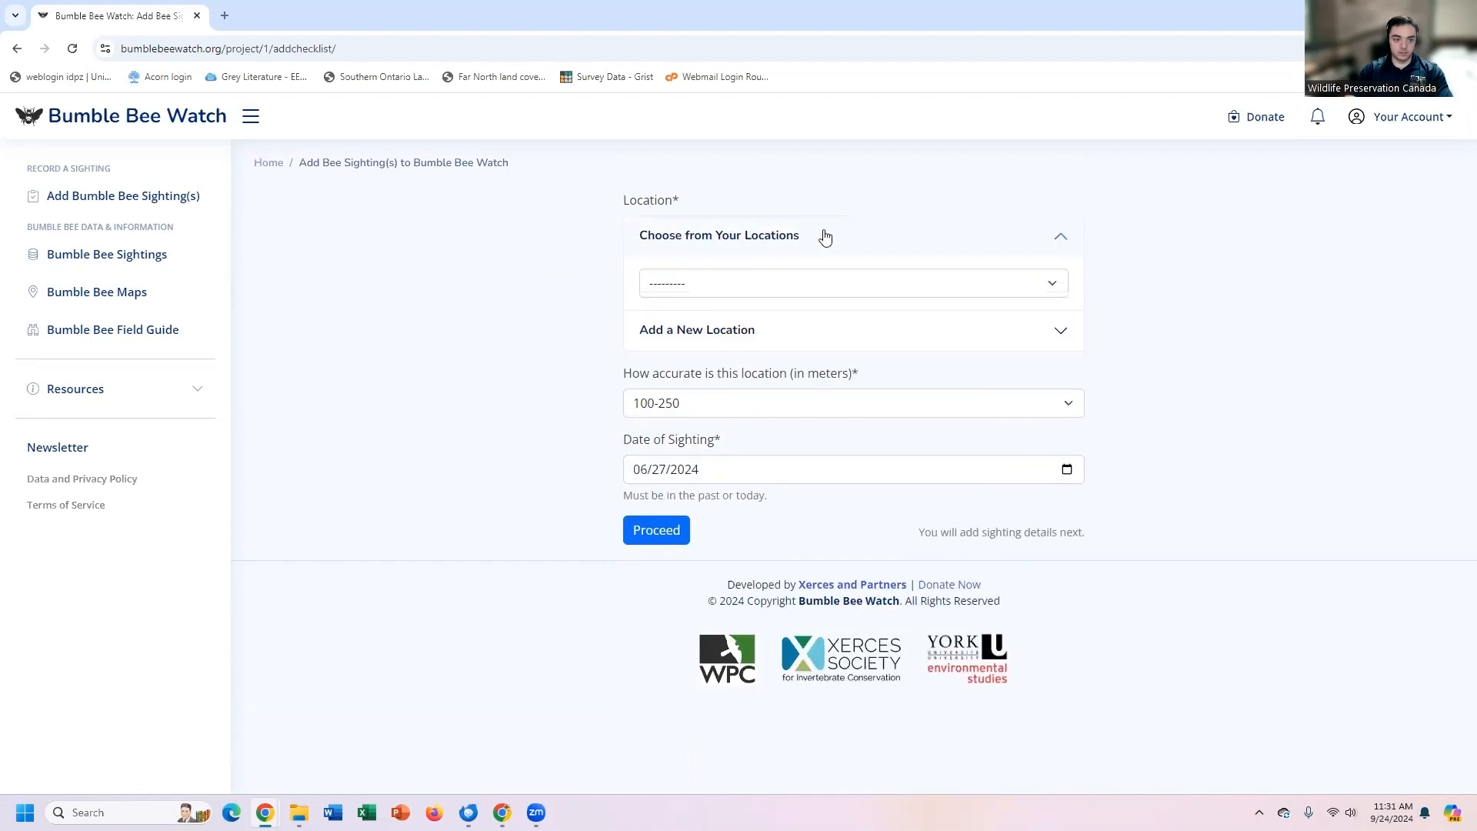
click(1064, 248)
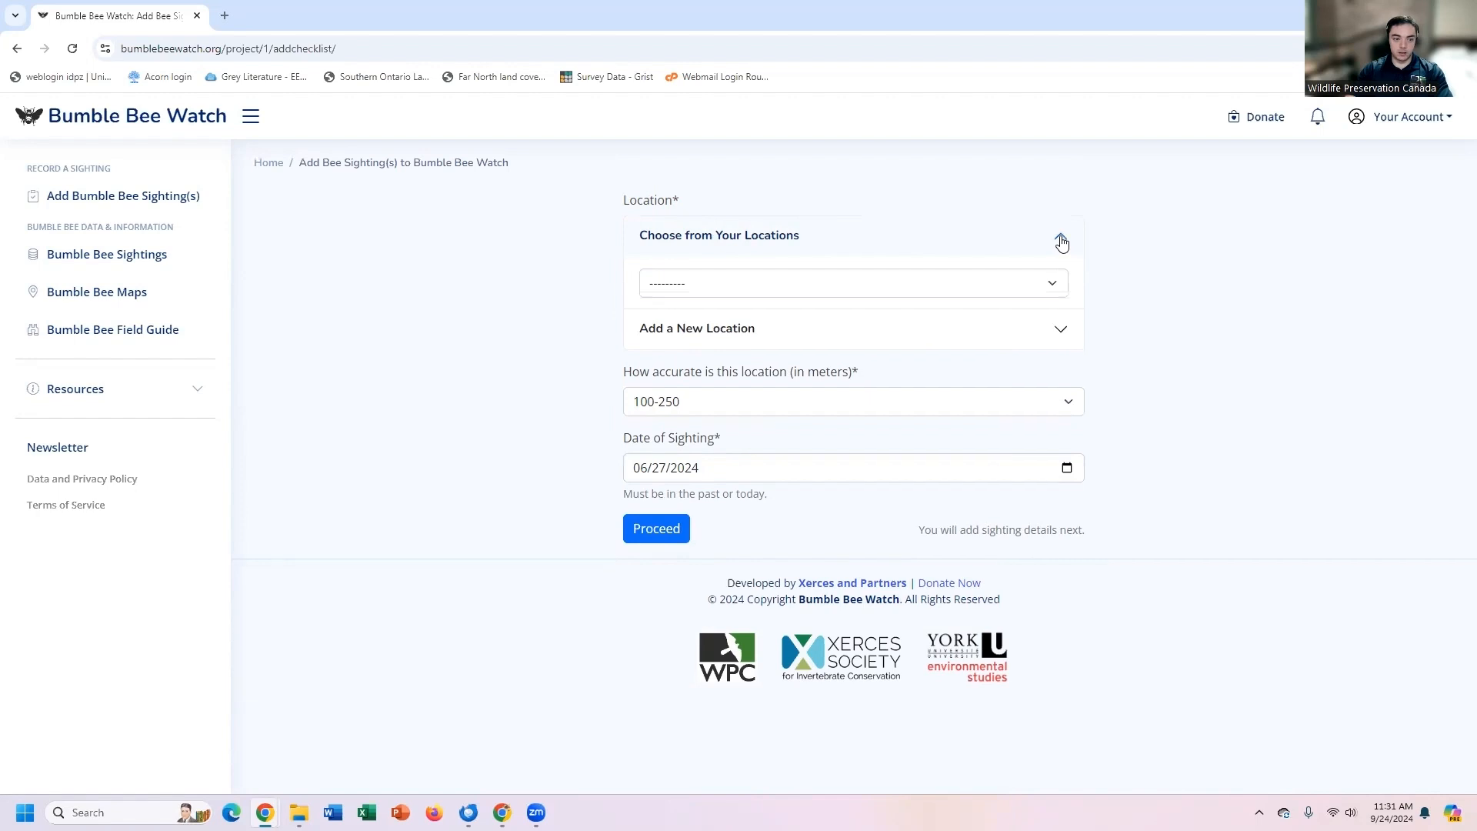
click(769, 278)
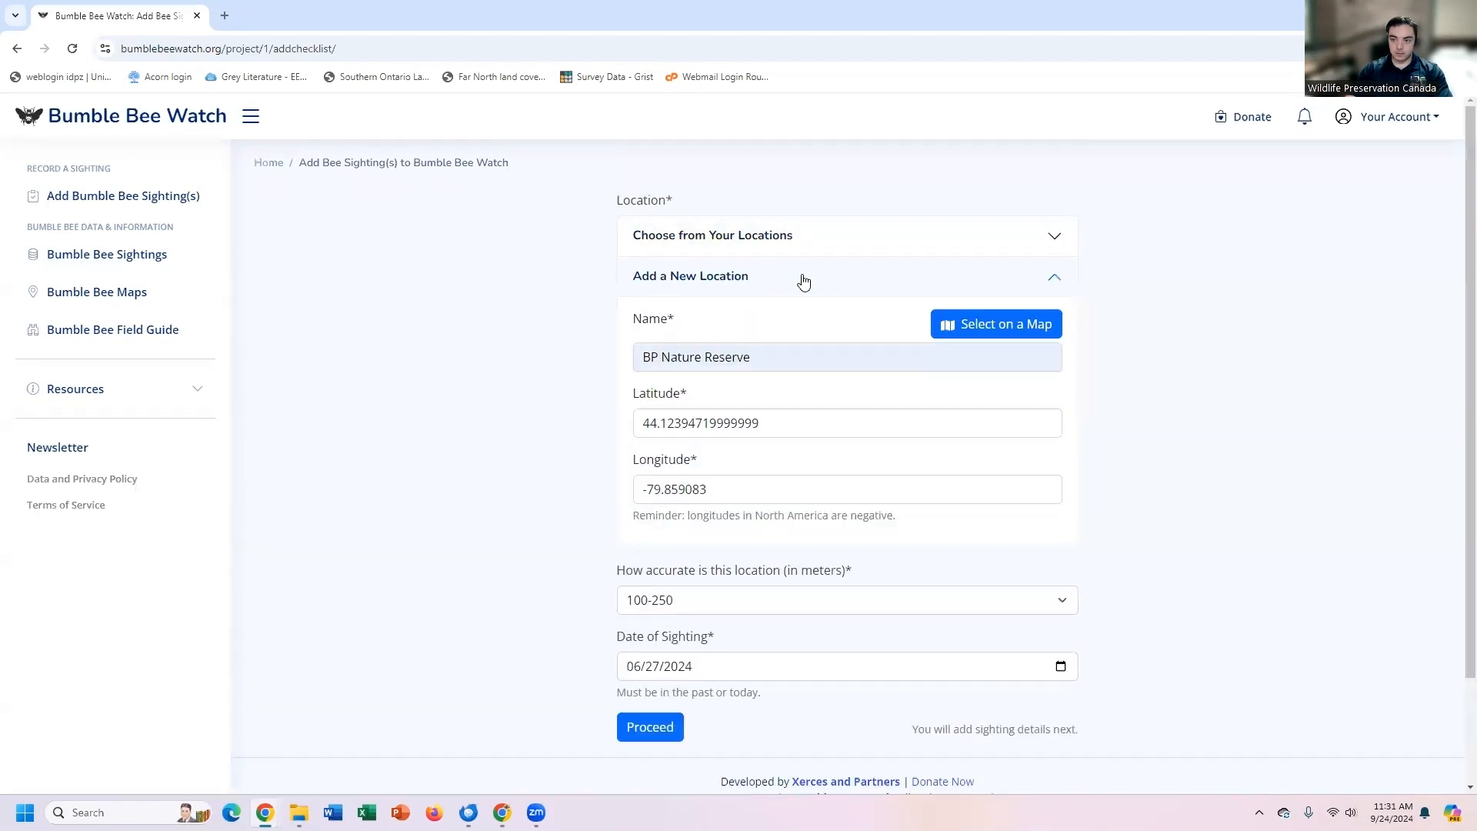
Step: Submit the location and date details, and add a sighting with the bumble bee photo to the checklist
scroll(506, 380, down, 1)
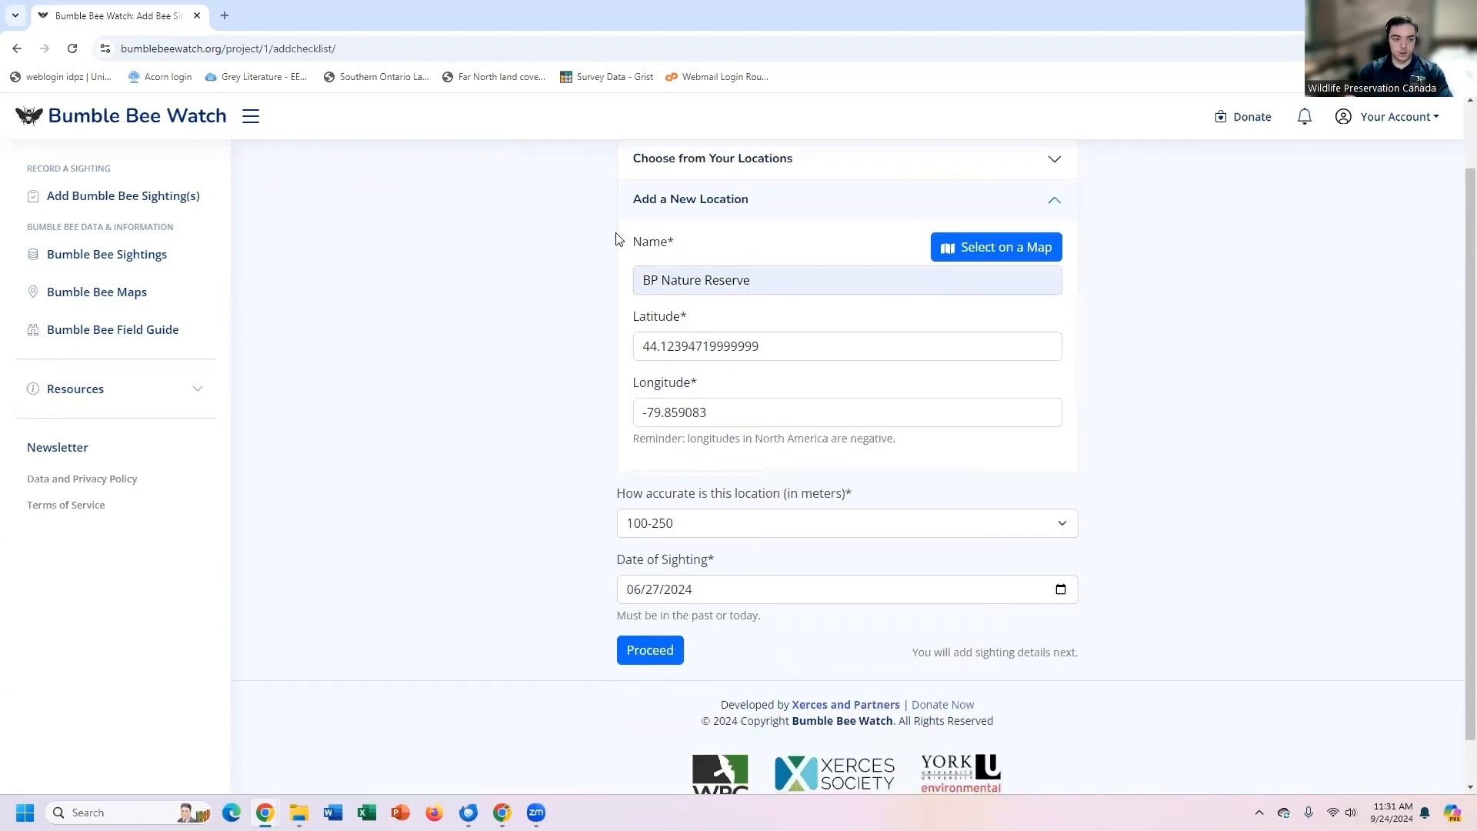
scroll(647, 661, up, 1)
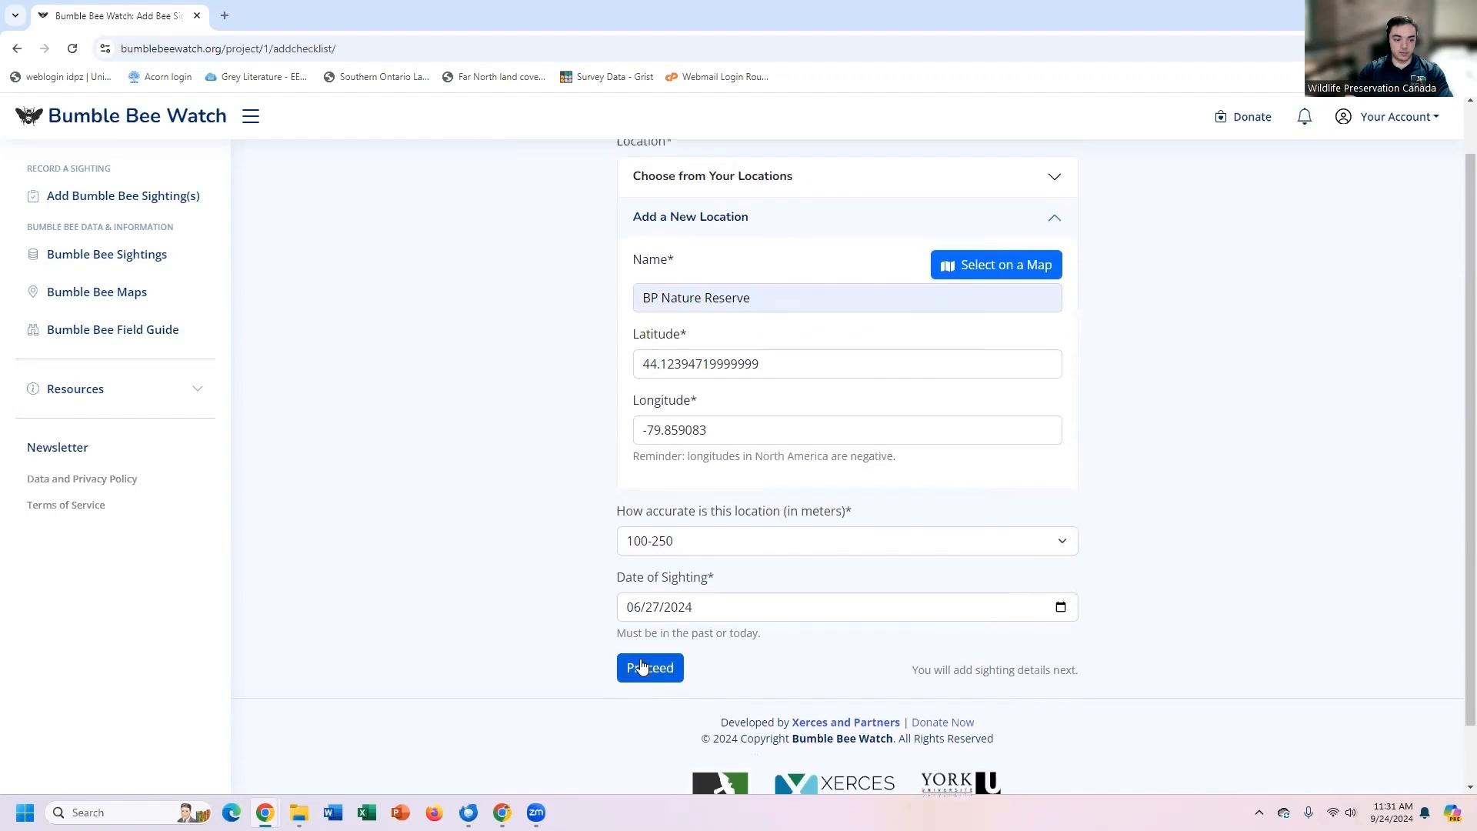
click(645, 727)
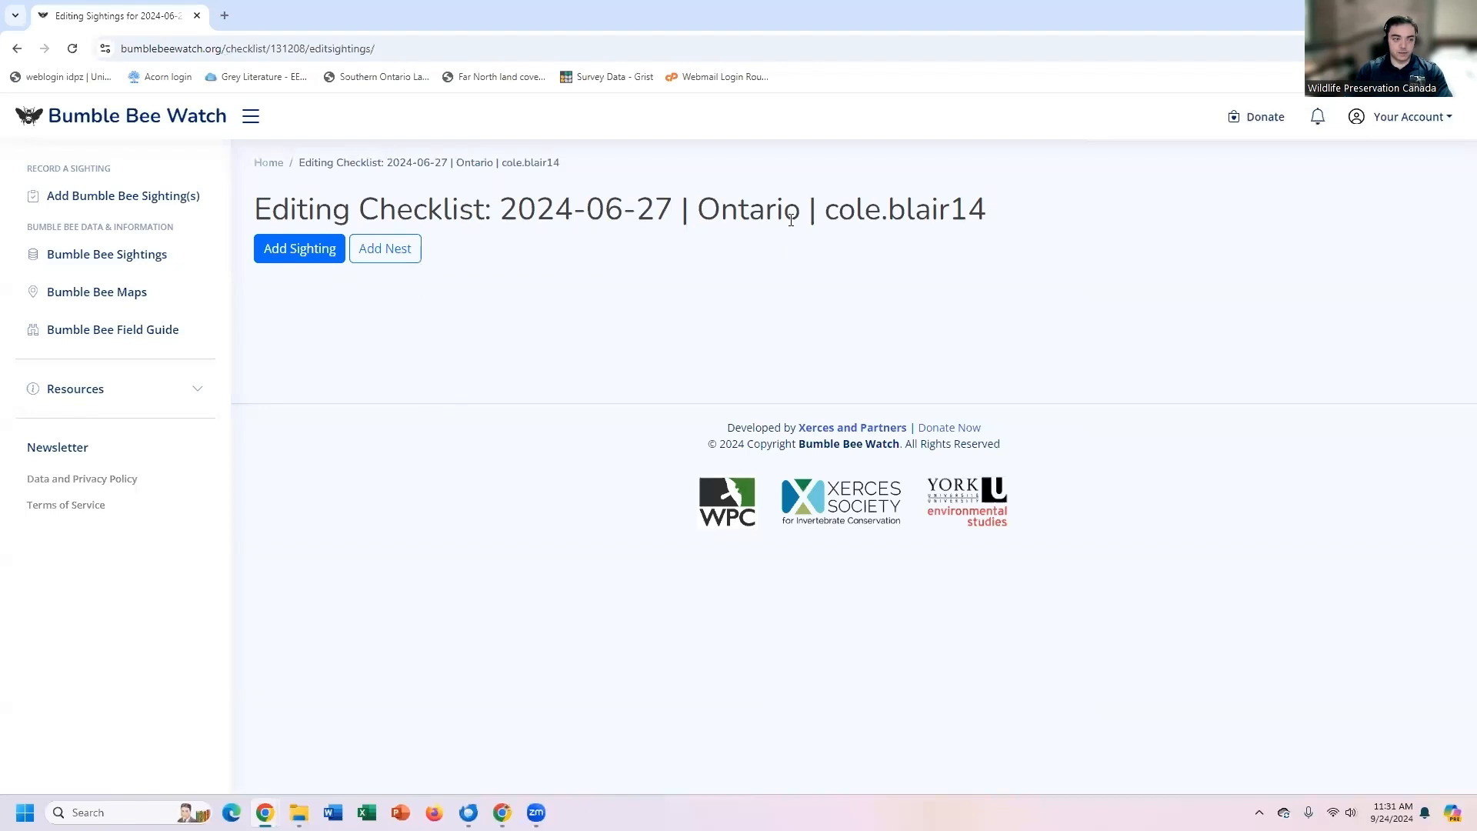
click(281, 252)
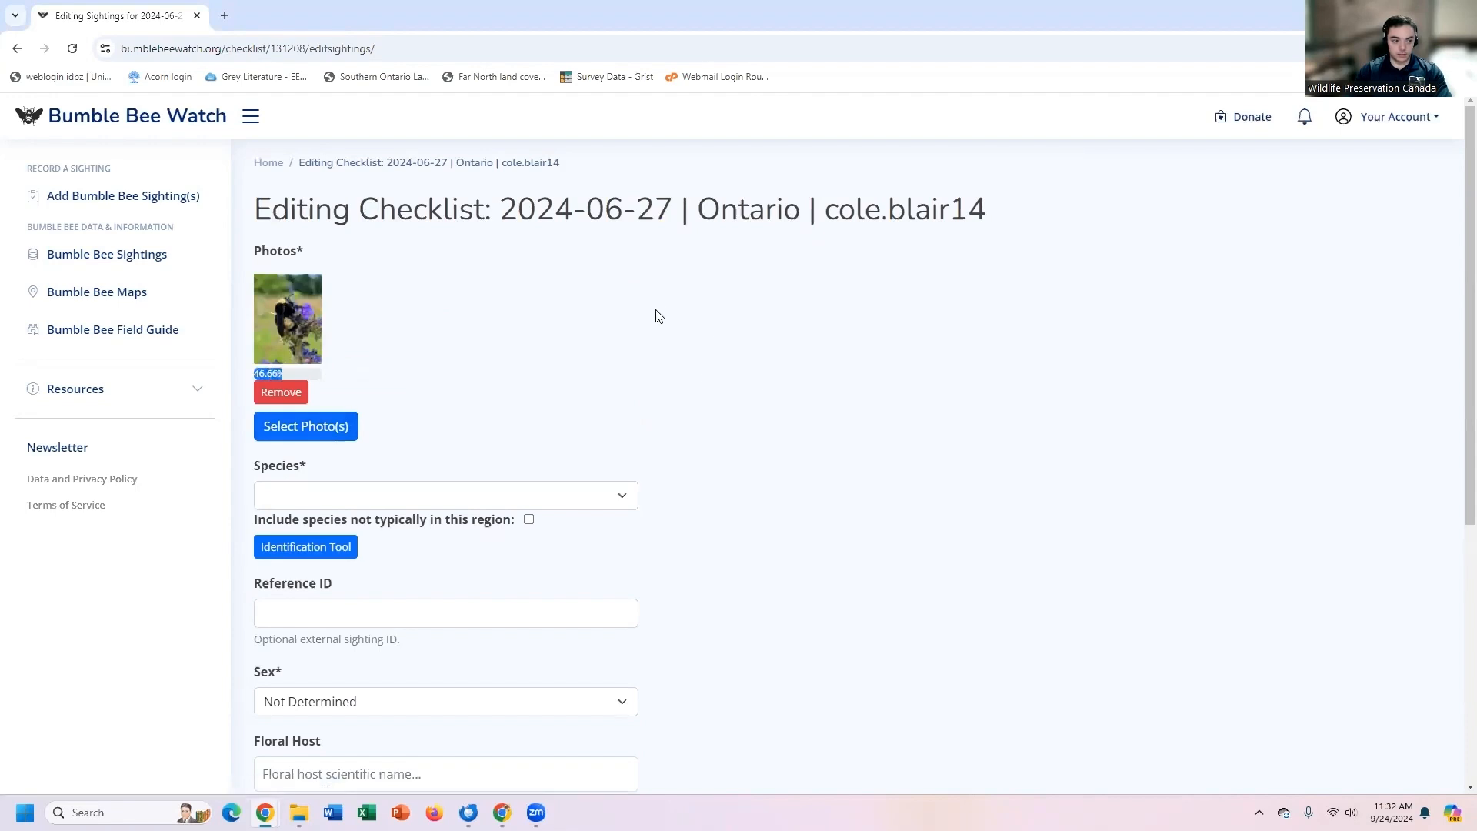
Step: Examine the bumble bee photo at full size and return to the sighting form
click(297, 317)
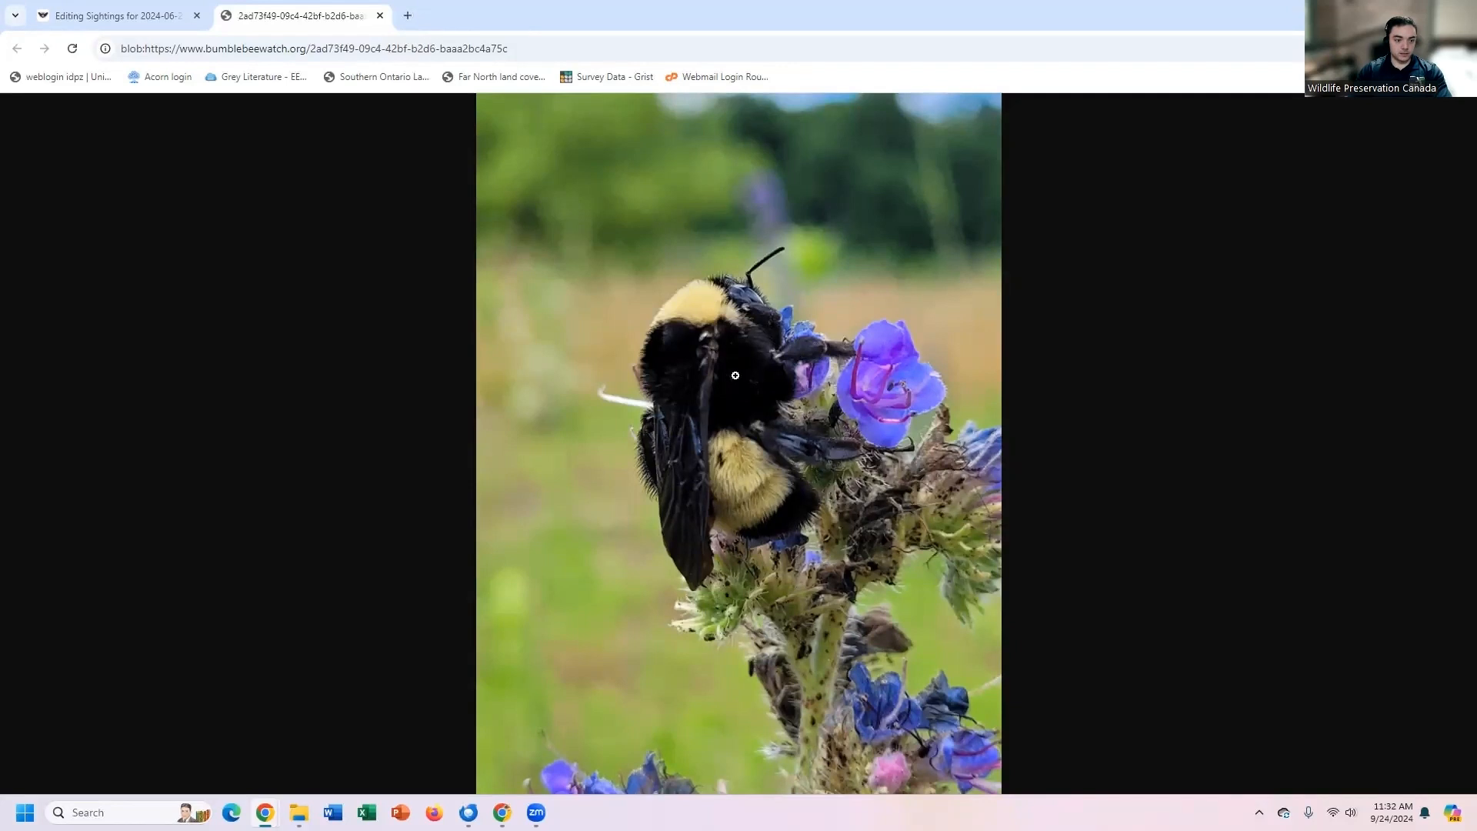
click(123, 15)
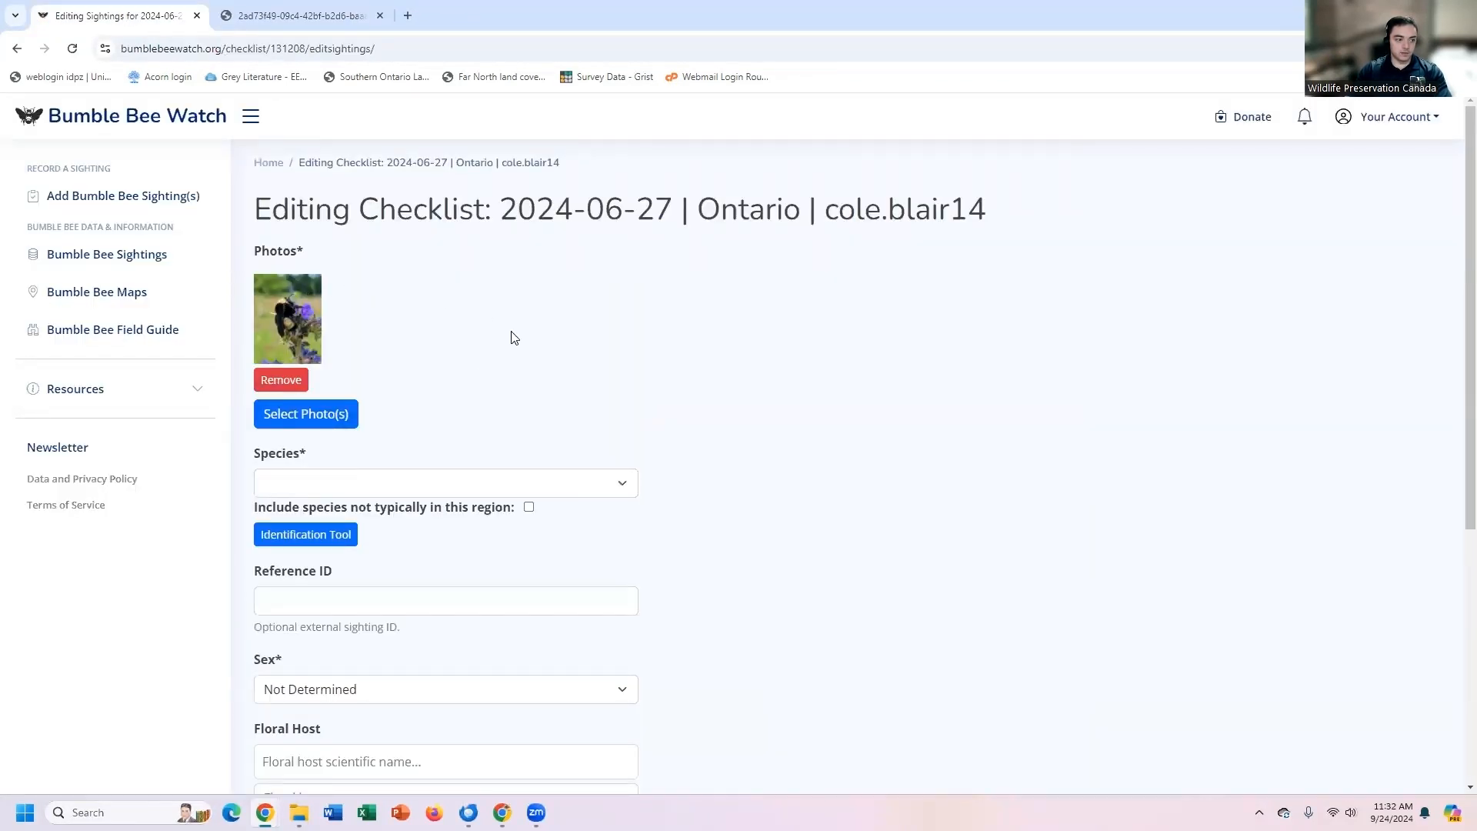
scroll(596, 335, down, 1)
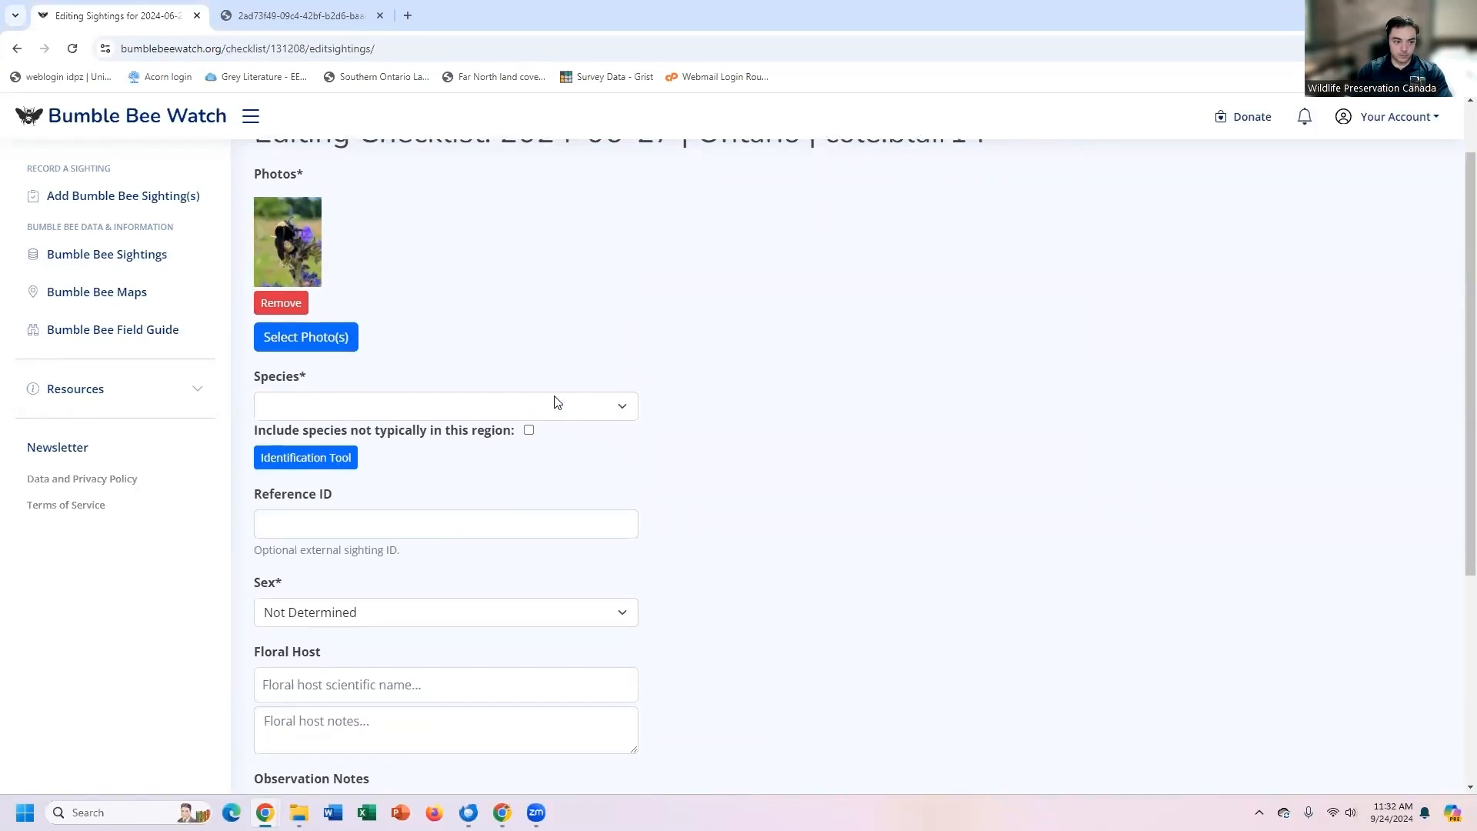
Step: Set the species to the generic option sp. / Bumble bee
click(358, 413)
scroll(408, 303, down, 3)
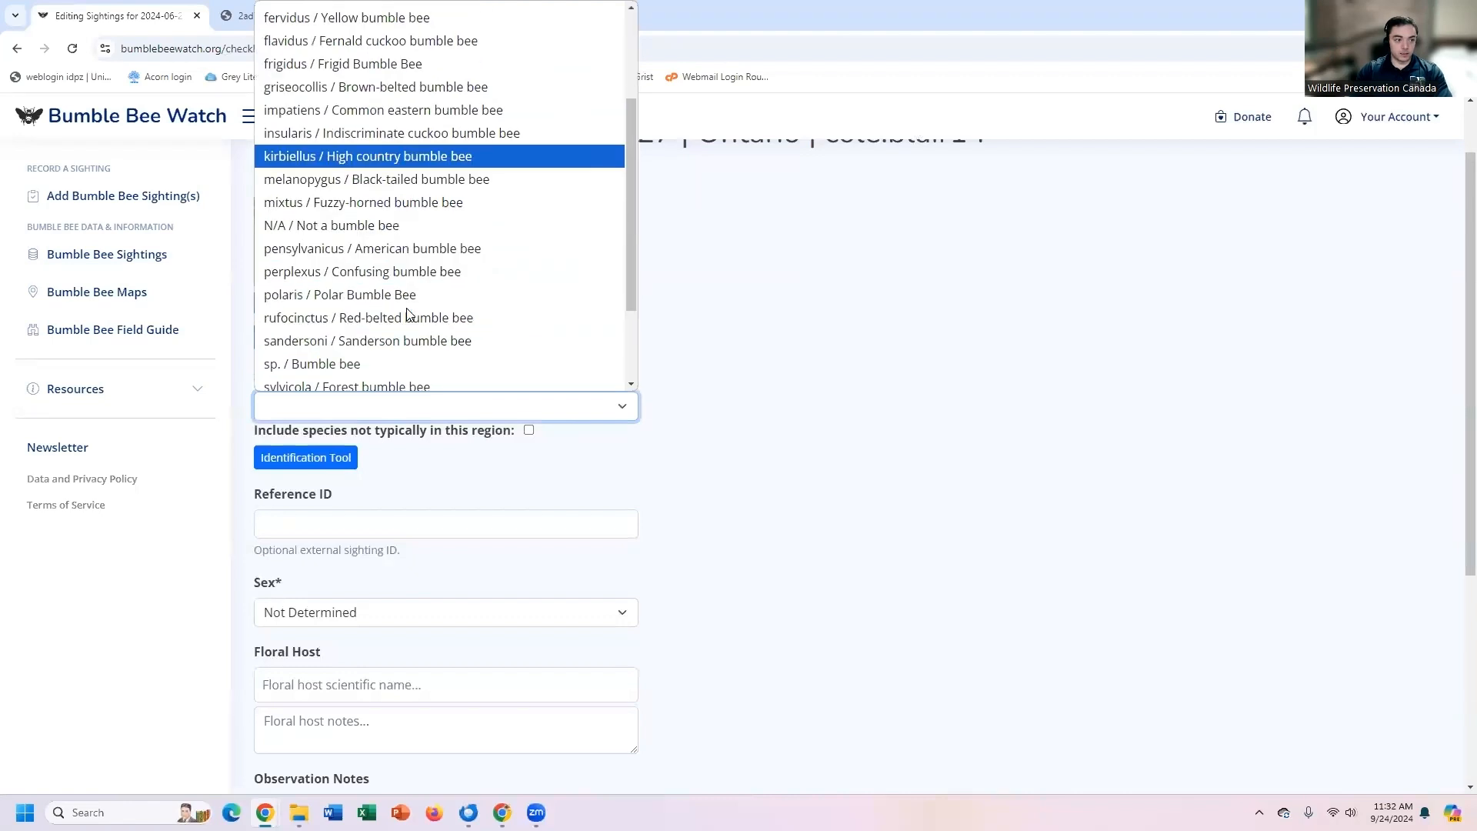
scroll(408, 311, down, 2)
click(346, 239)
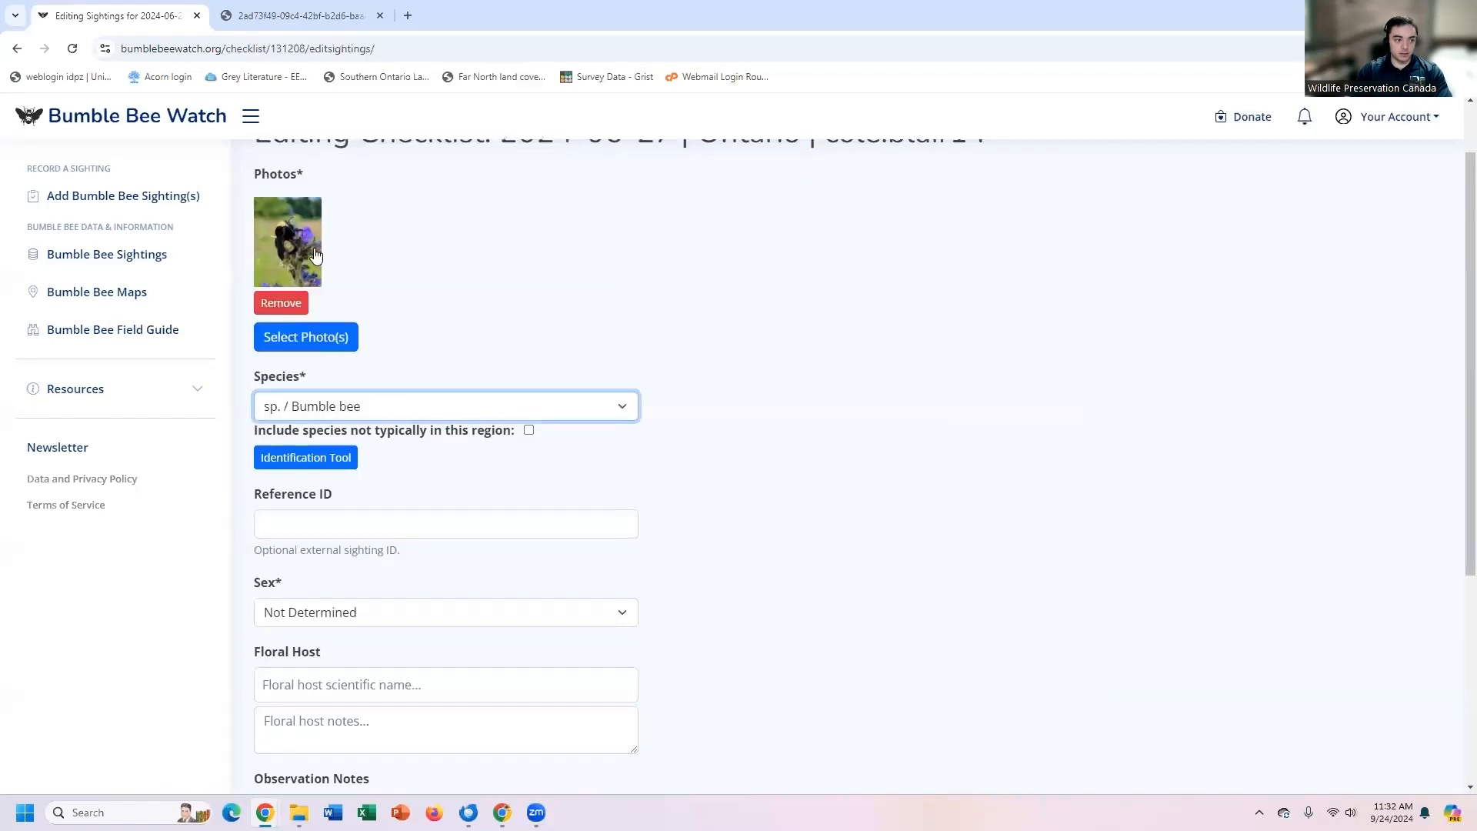
scroll(511, 432, up, 1)
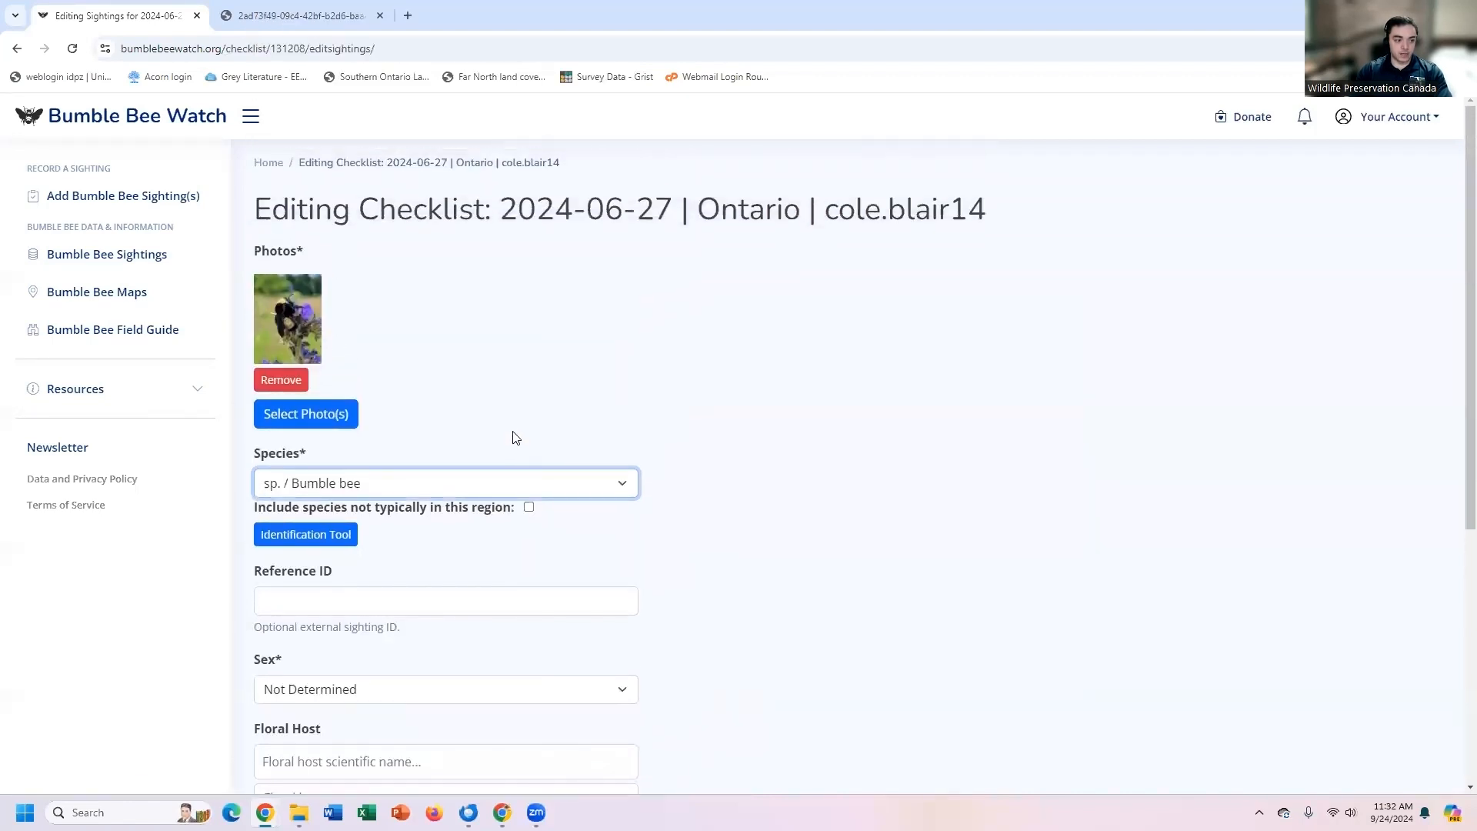
scroll(491, 478, down, 1)
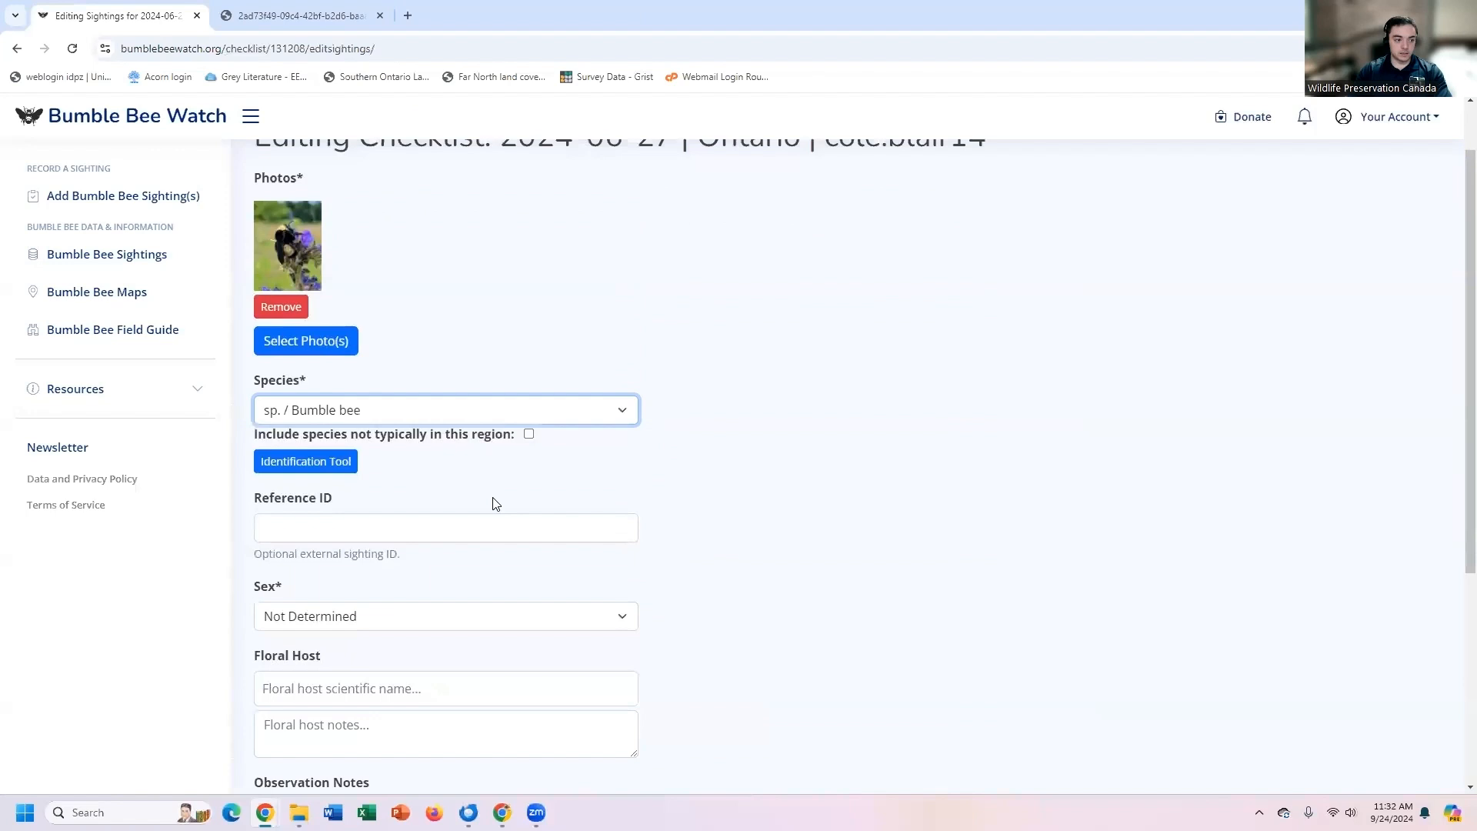
Step: Open the identification tool for the species and review its instructions, pattern categories and possible species
click(312, 462)
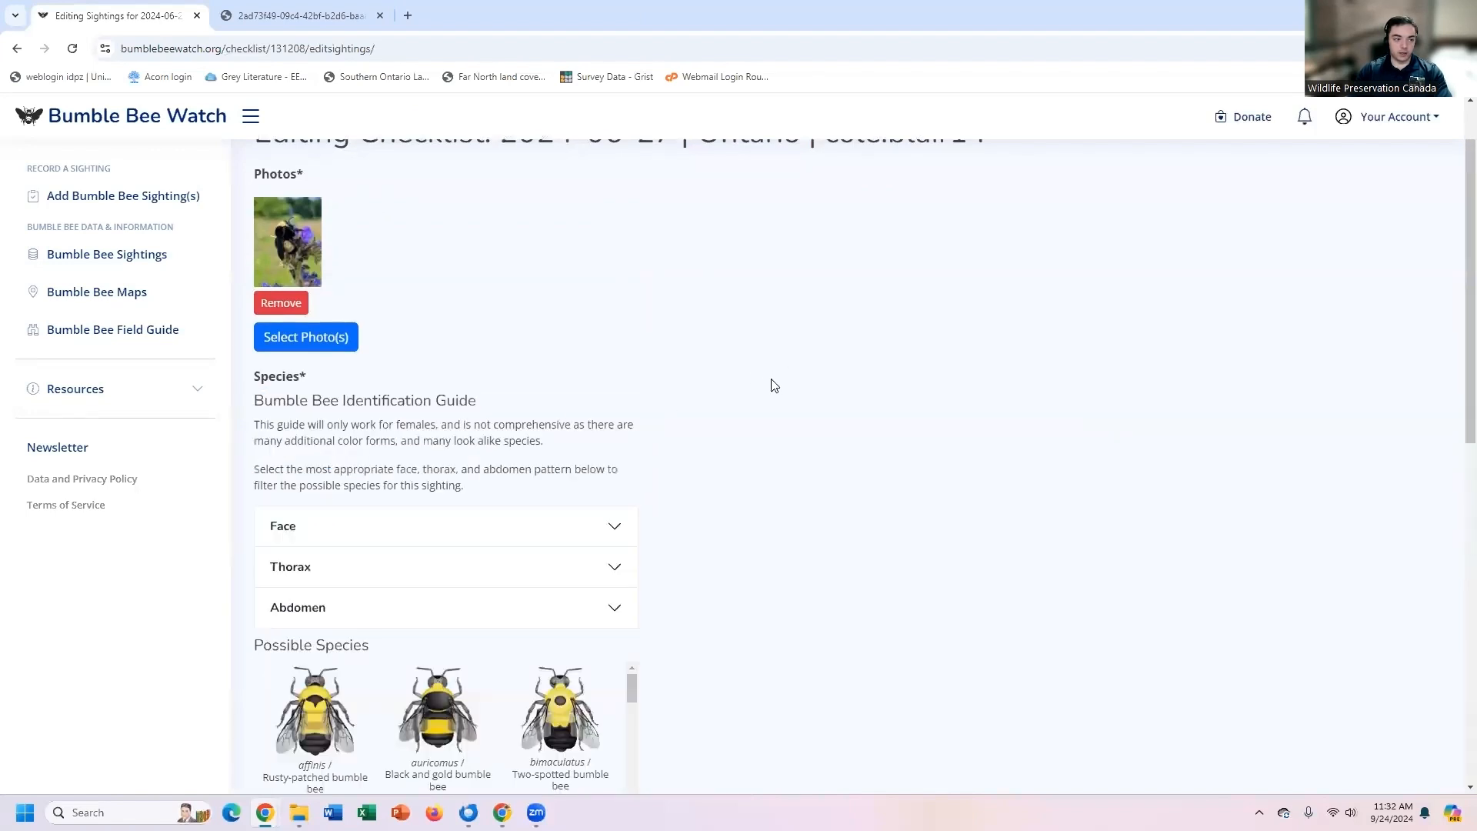
scroll(782, 383, up, 1)
scroll(740, 379, down, 1)
scroll(594, 289, down, 3)
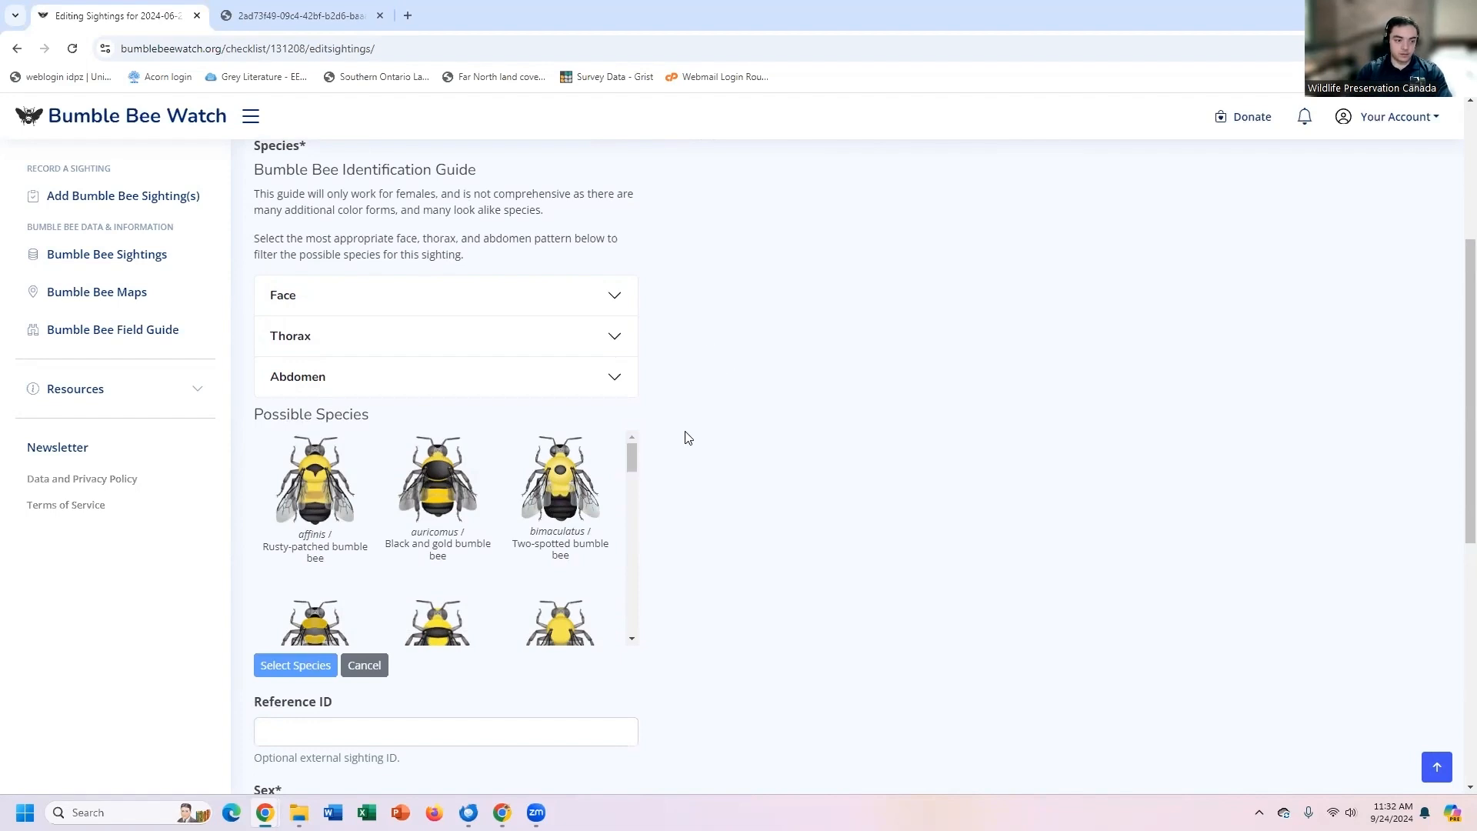
scroll(688, 438, up, 1)
scroll(709, 390, up, 2)
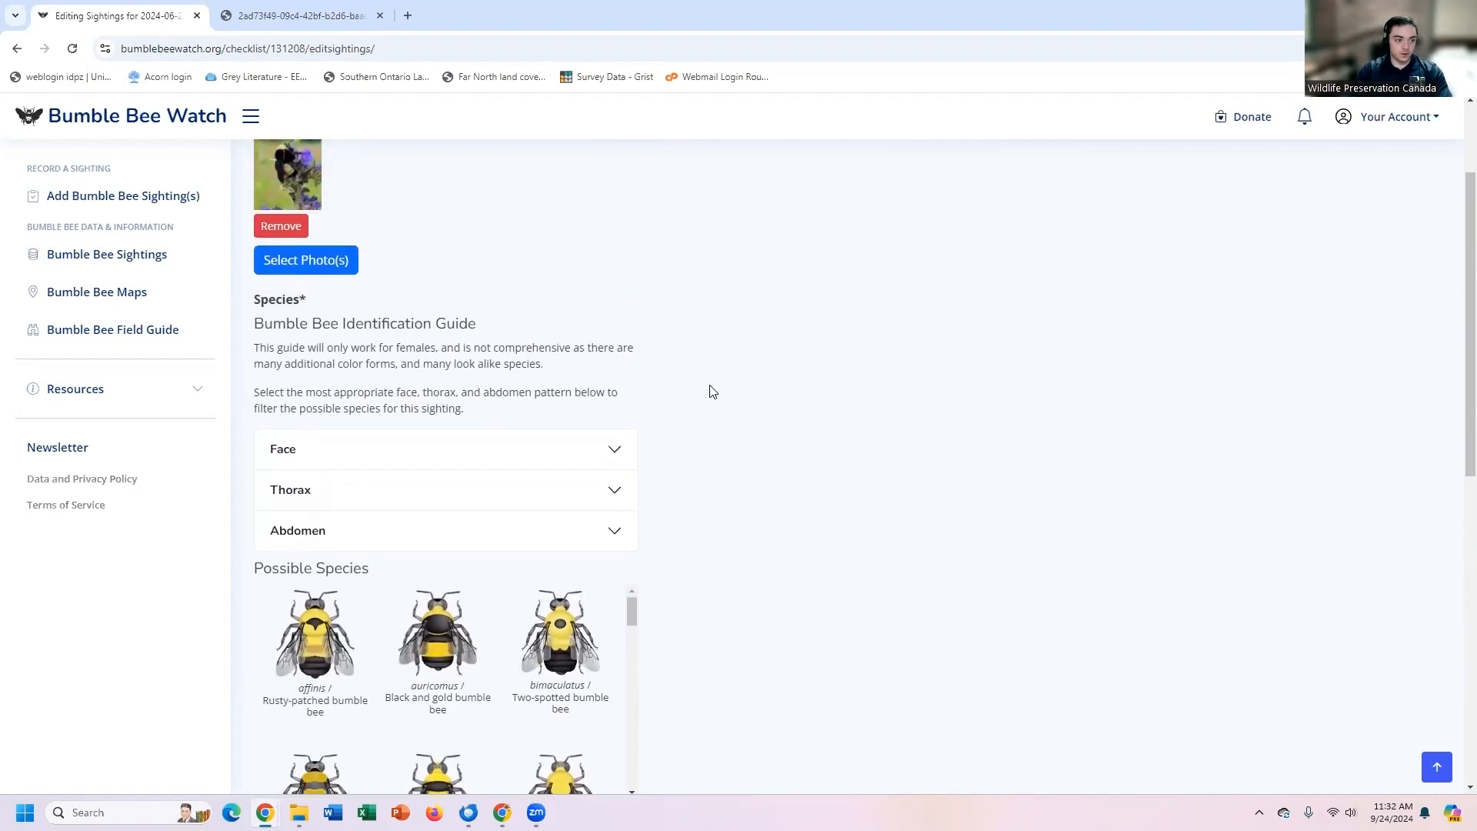
scroll(713, 393, down, 1)
scroll(714, 394, down, 1)
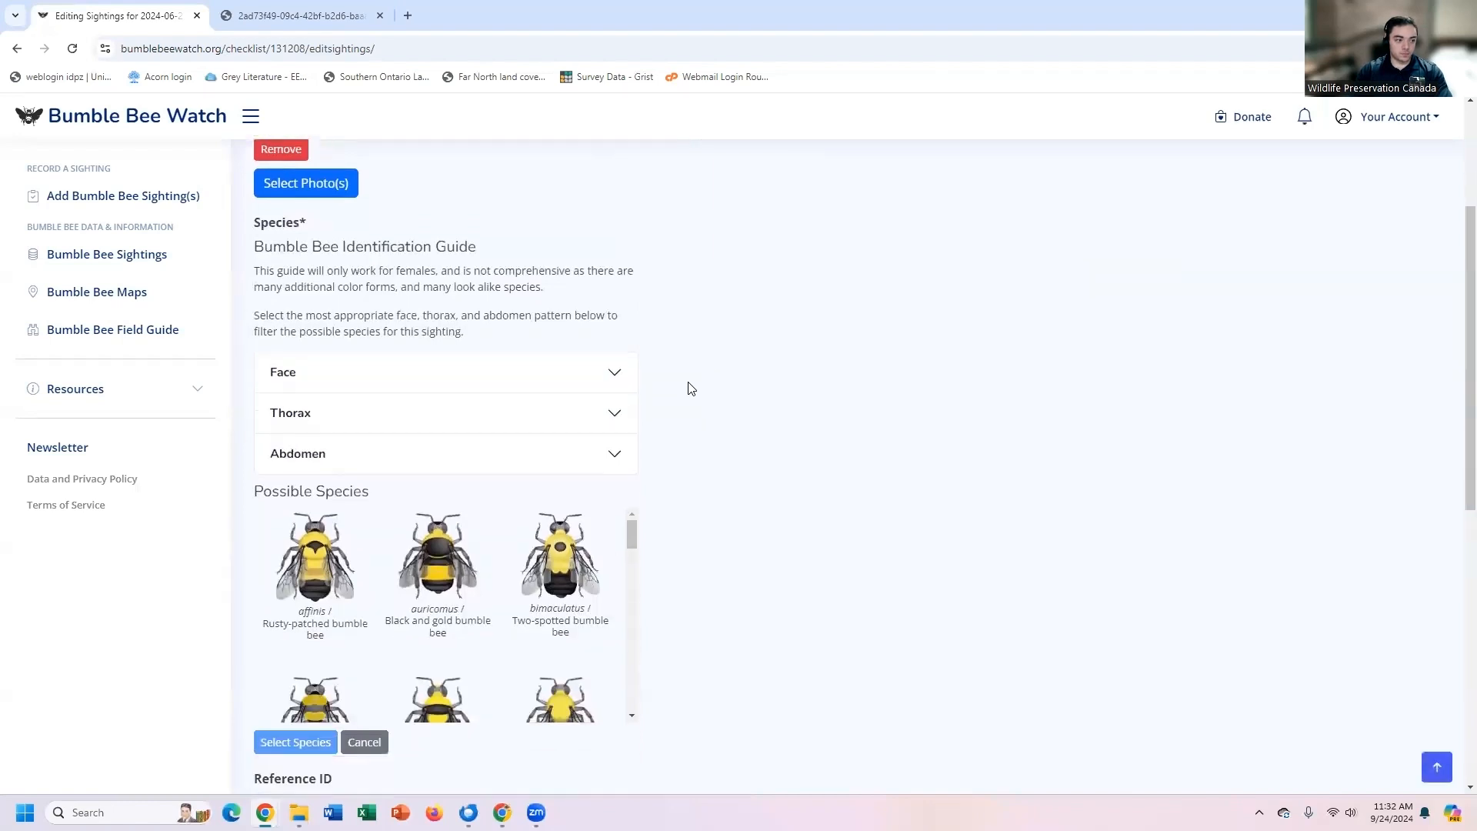
Step: Check the bee's face up close in the full-size photo and set the Face pattern to Black face
click(282, 12)
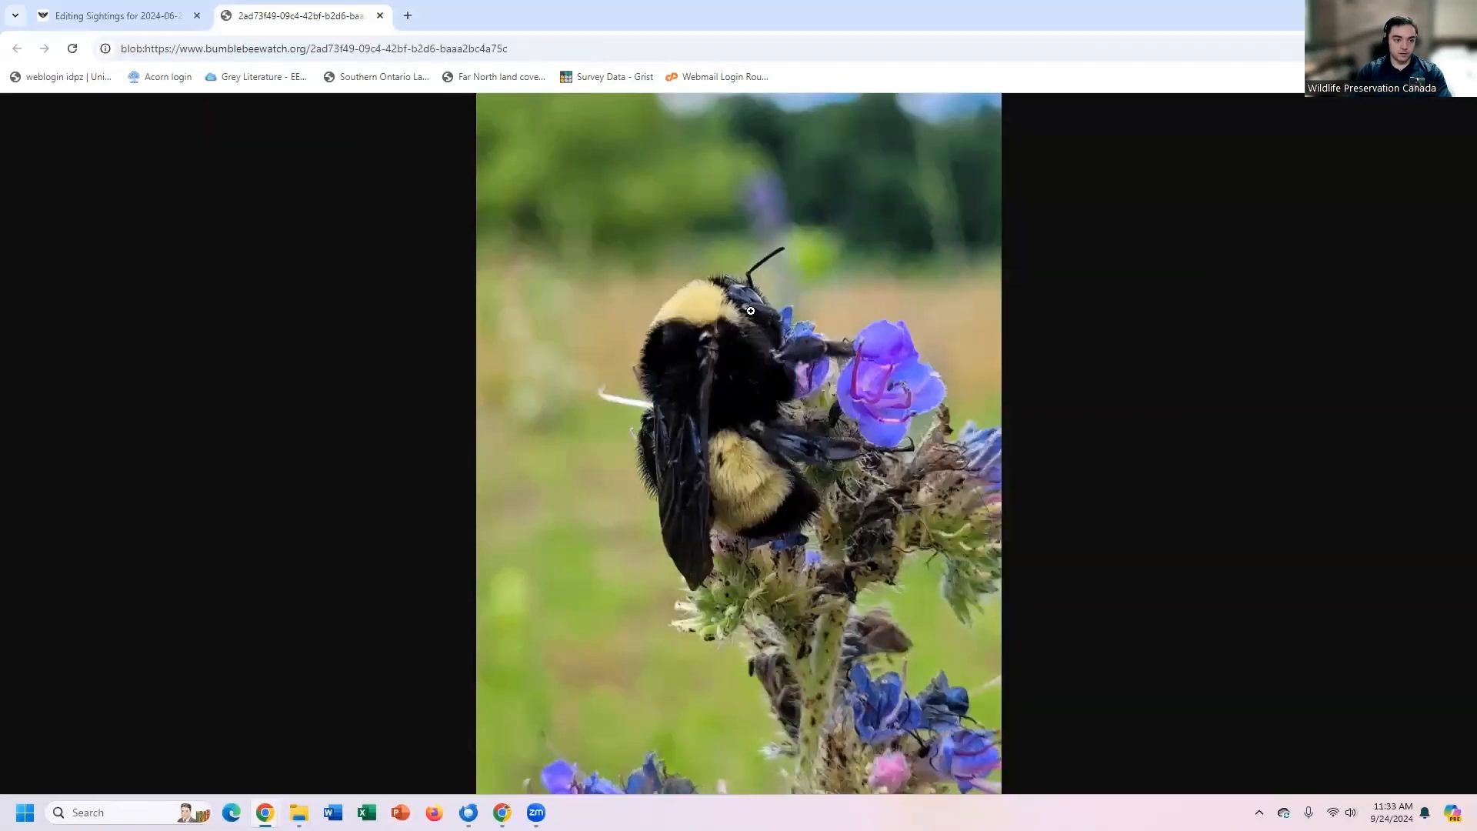
click(766, 292)
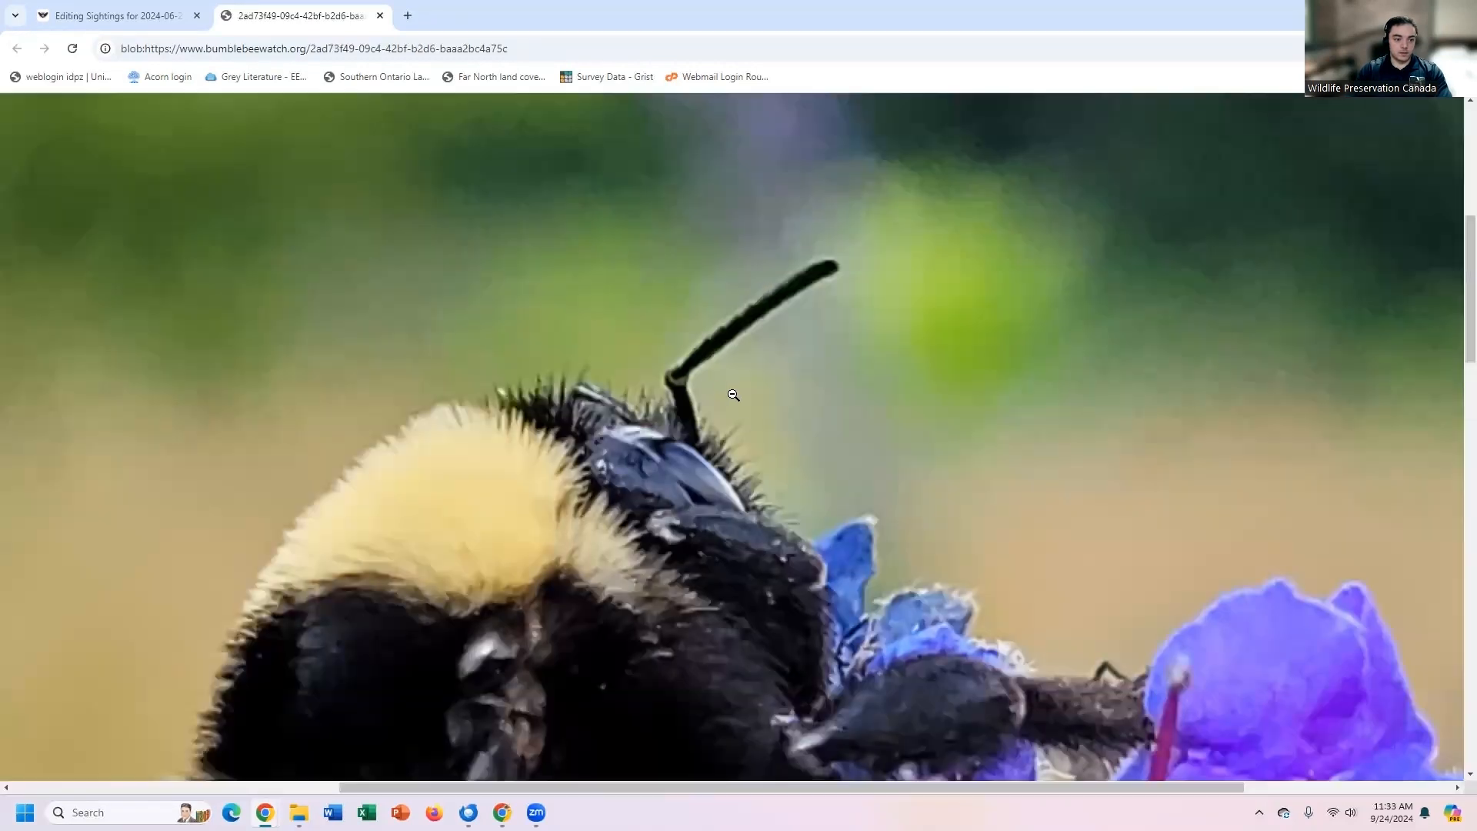
scroll(731, 384, down, 1)
scroll(734, 370, down, 1)
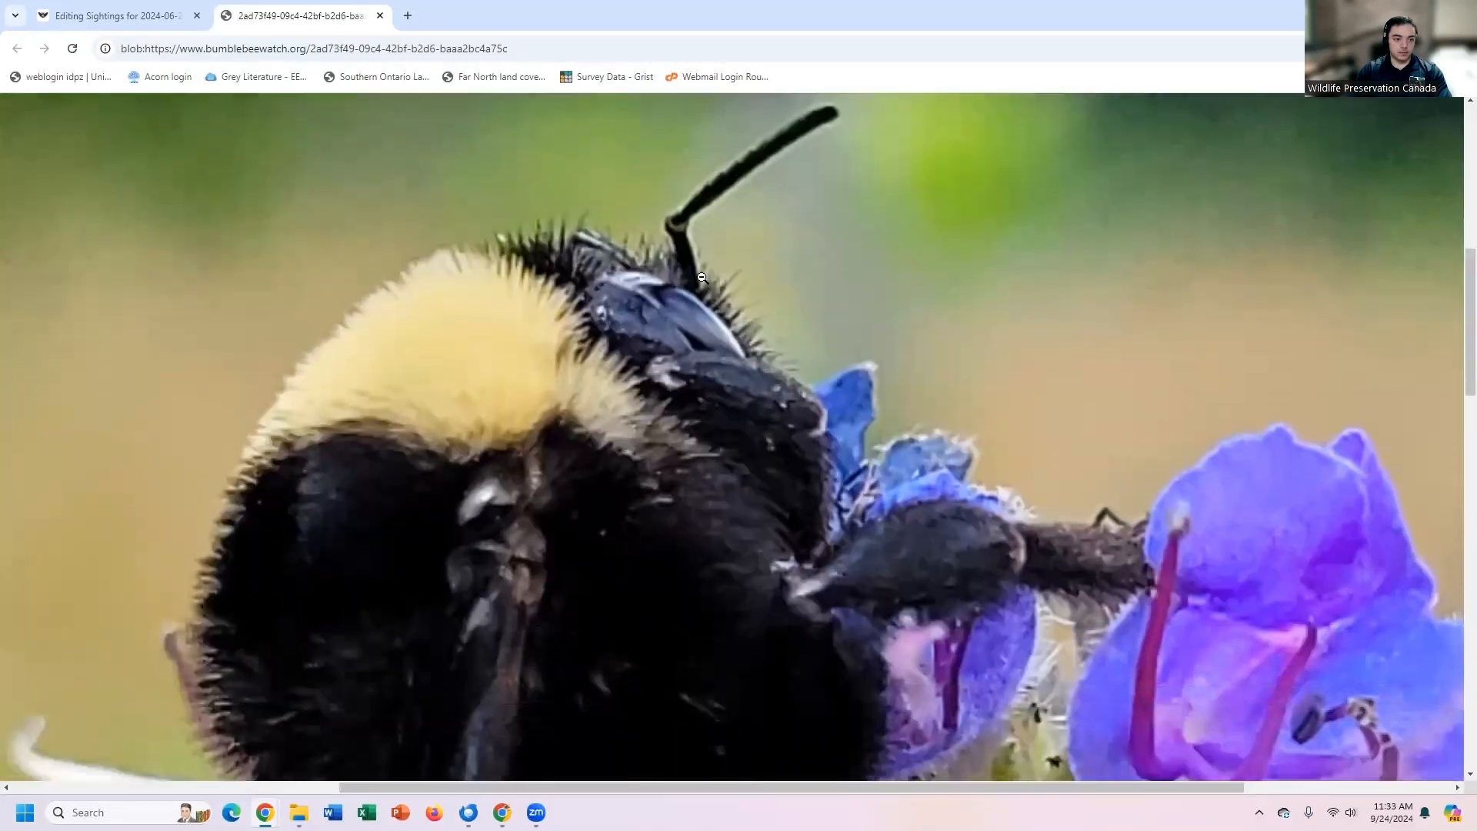
click(736, 313)
click(167, 24)
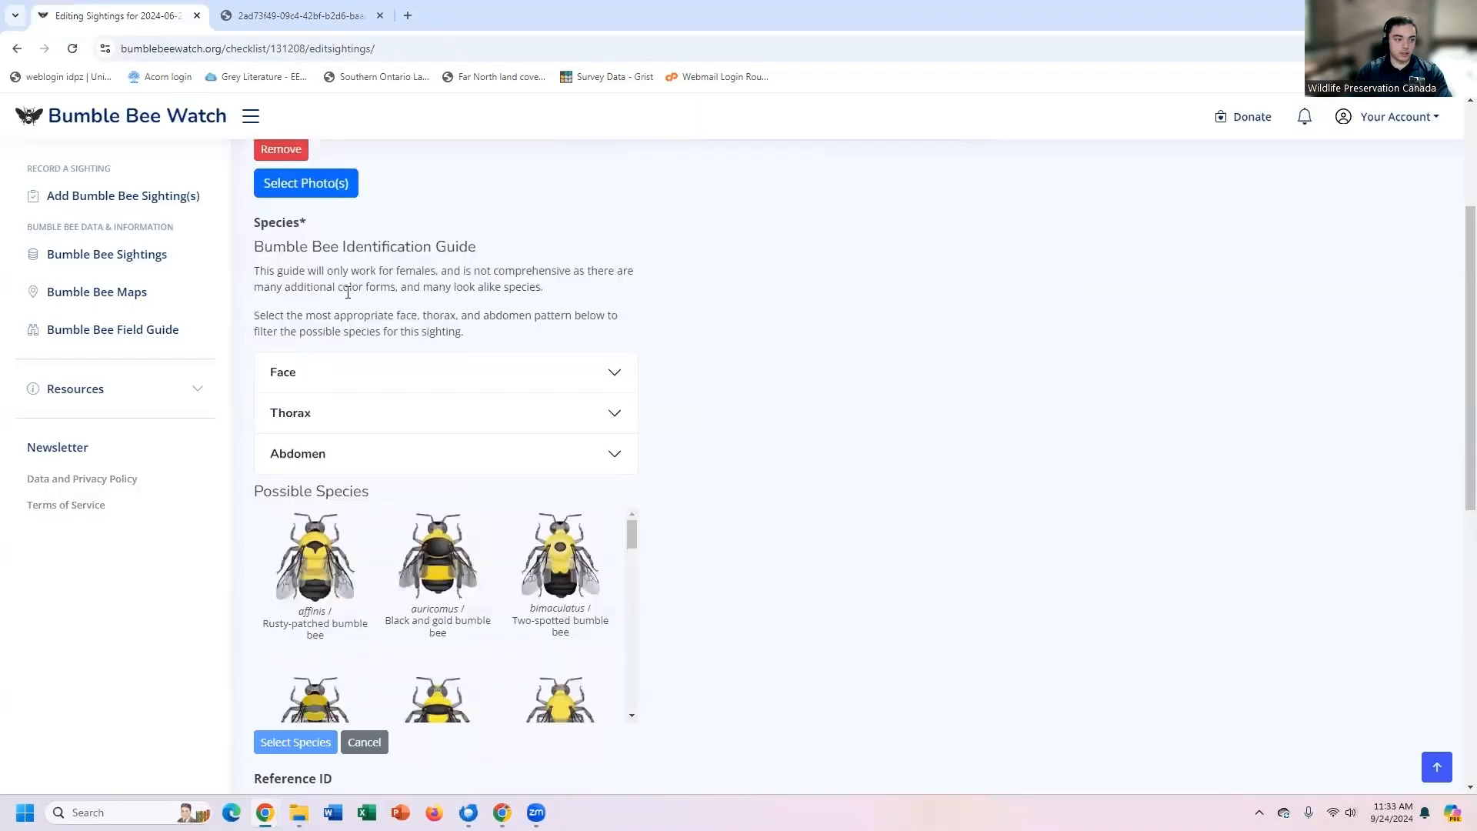
click(421, 371)
click(445, 455)
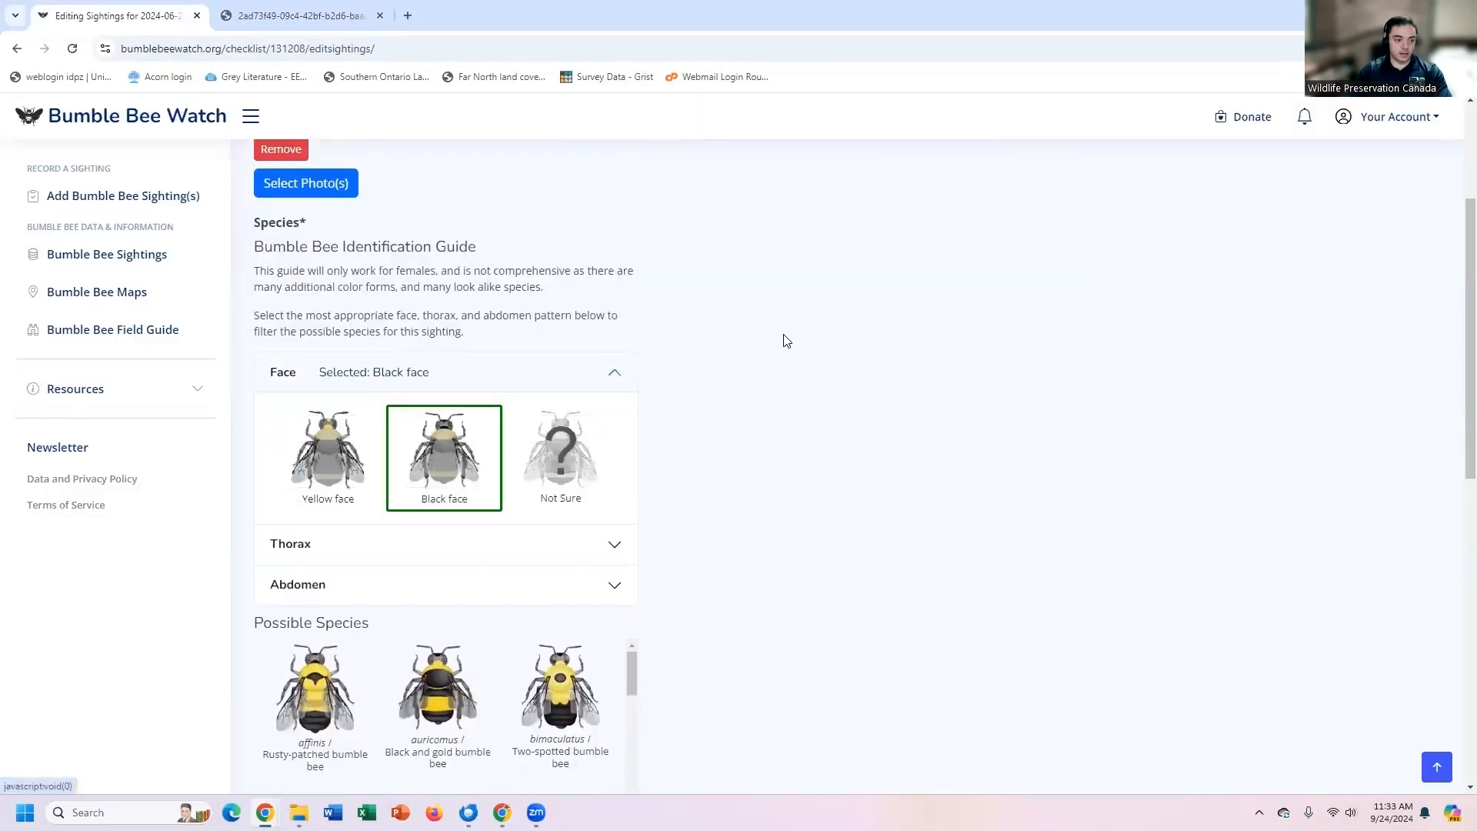
Step: Compare the thorax patterns with the full-size photo and set the Thorax pattern to Yellow in front
scroll(692, 400, down, 1)
click(614, 464)
scroll(631, 431, down, 1)
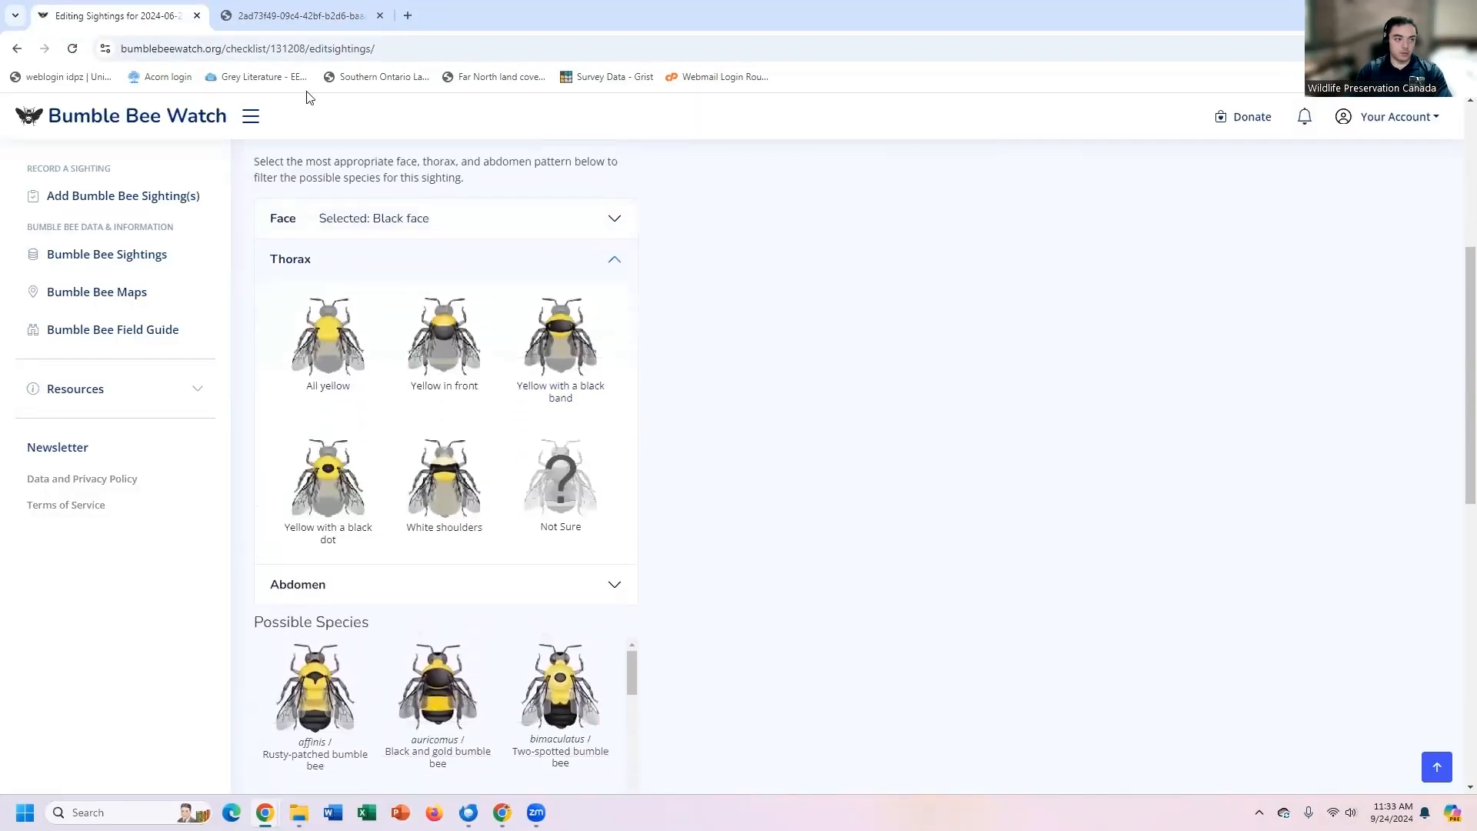
click(300, 16)
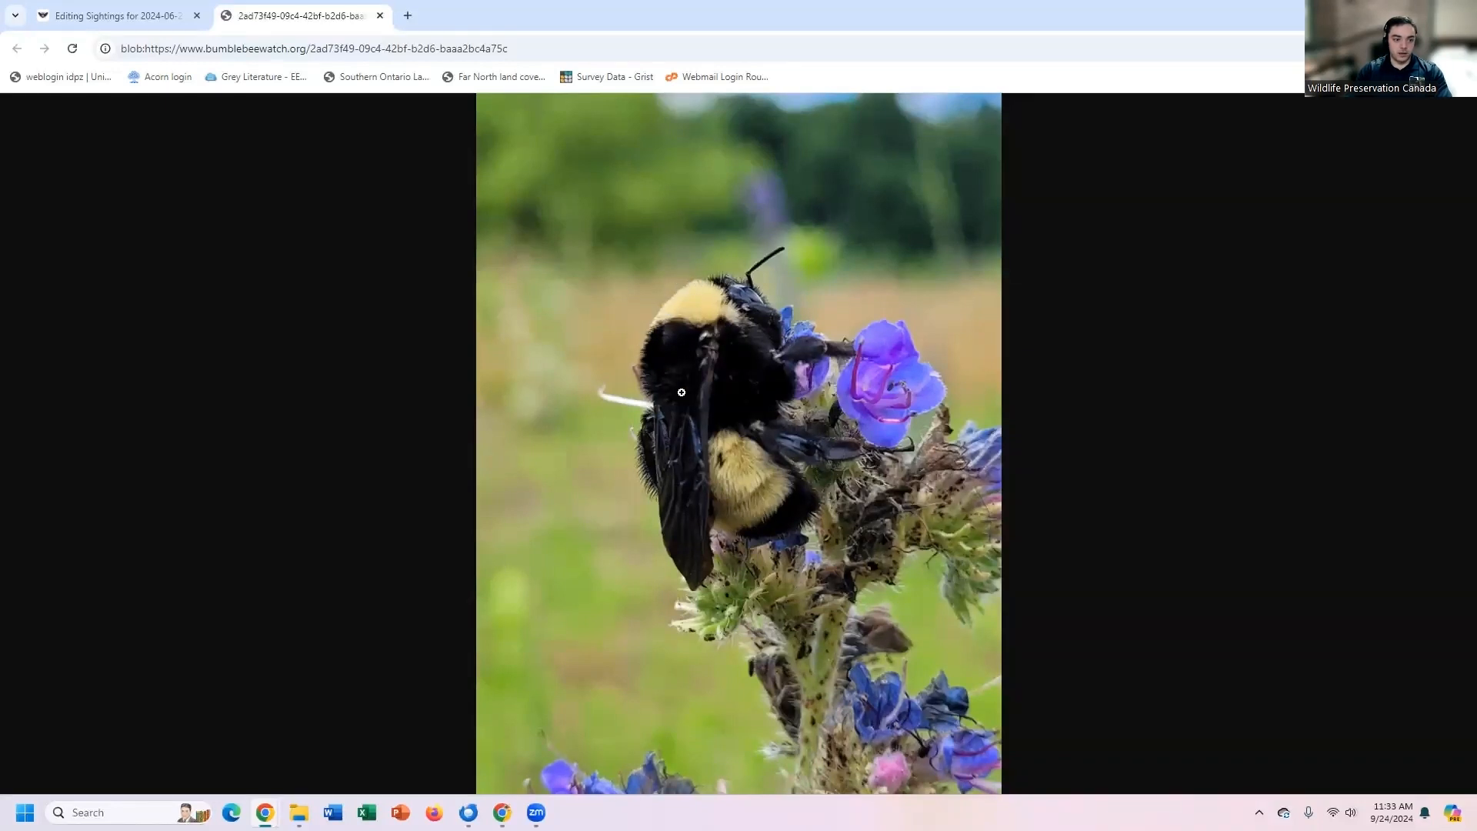
click(150, 14)
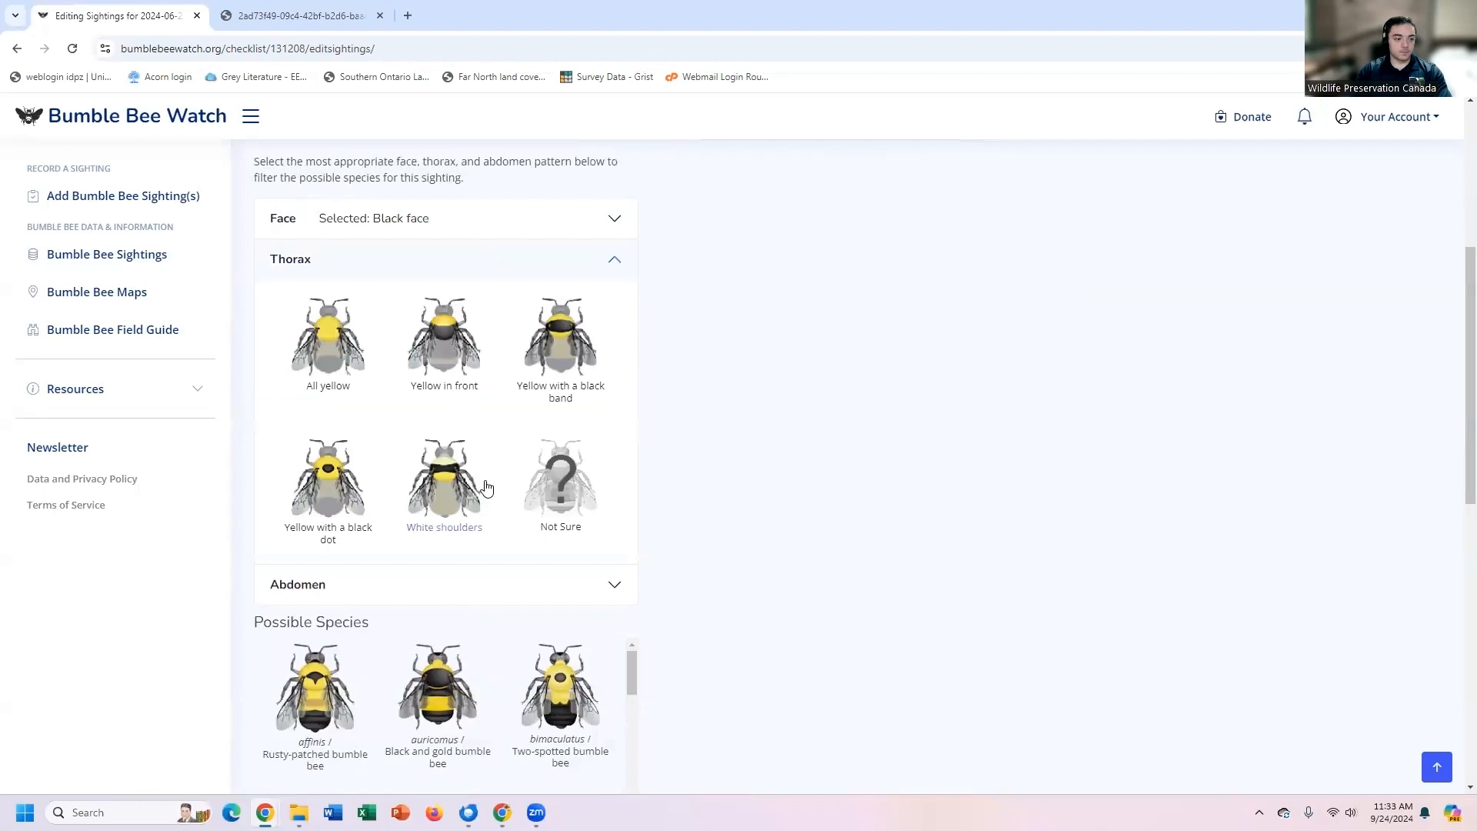
click(435, 347)
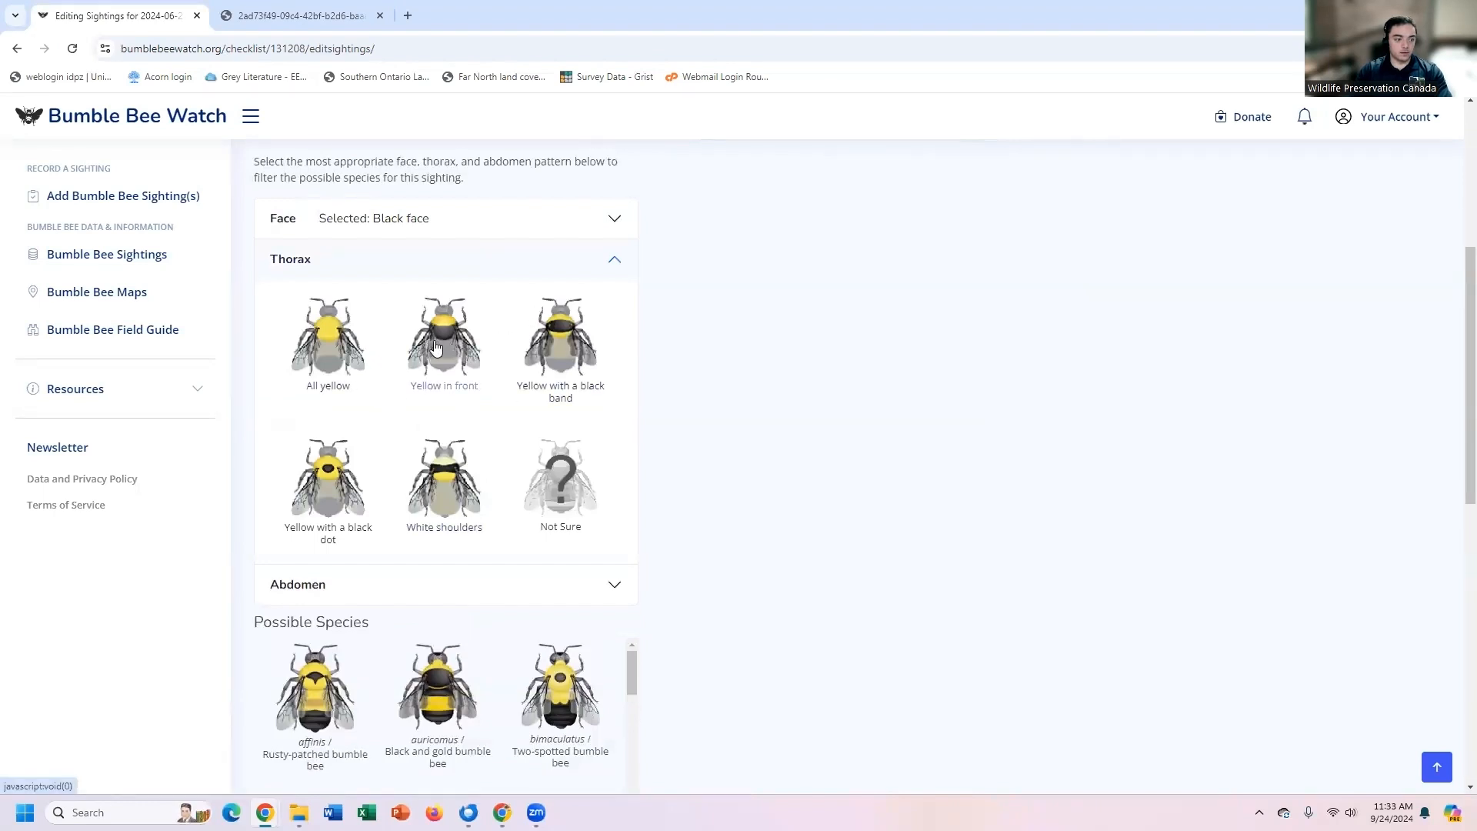
Step: Check the bee's abdomen in the full-size photo and set the Abdomen pattern to Yellow then black
scroll(468, 360, down, 1)
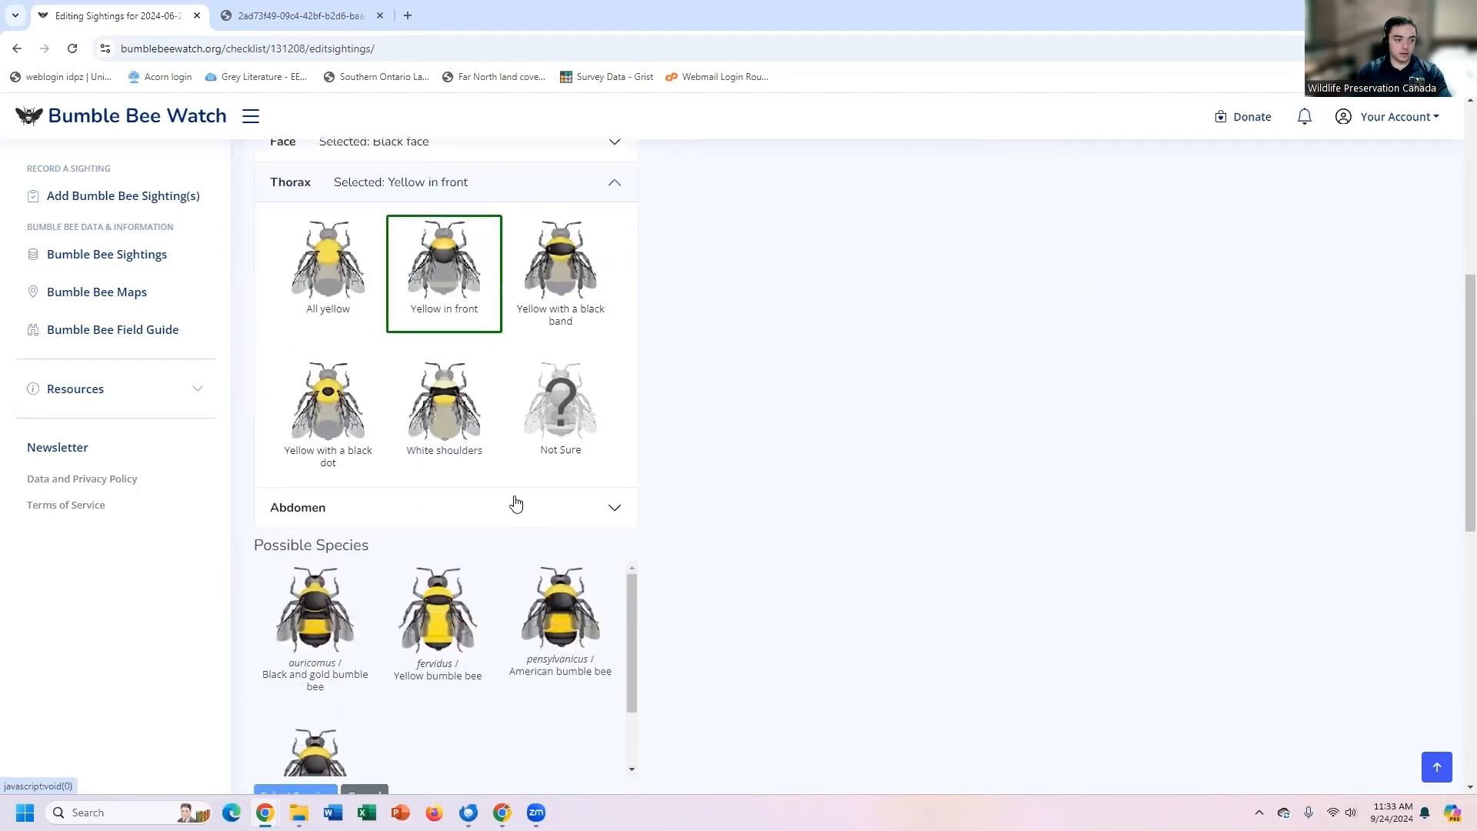
click(298, 25)
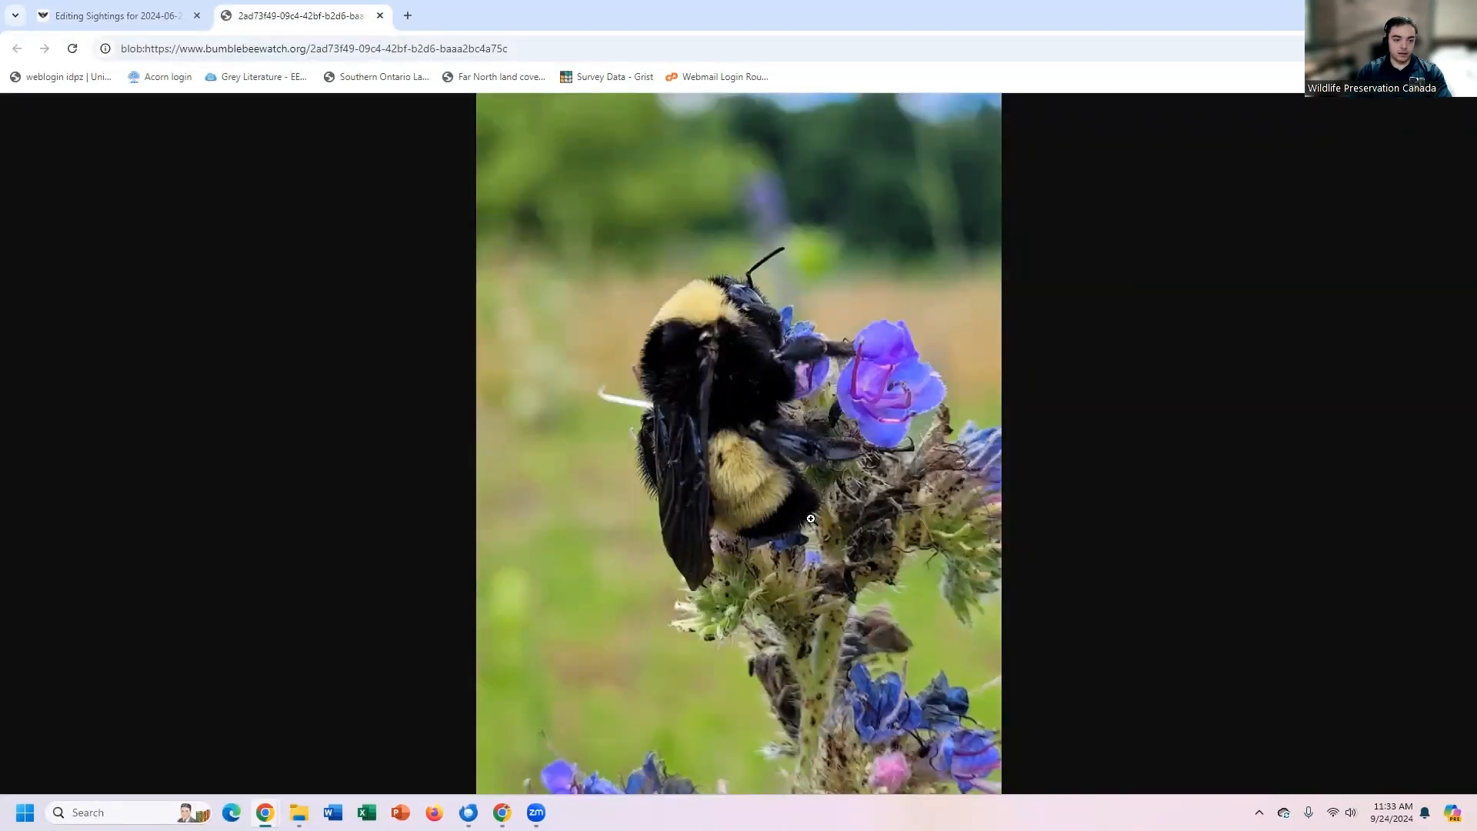
click(119, 15)
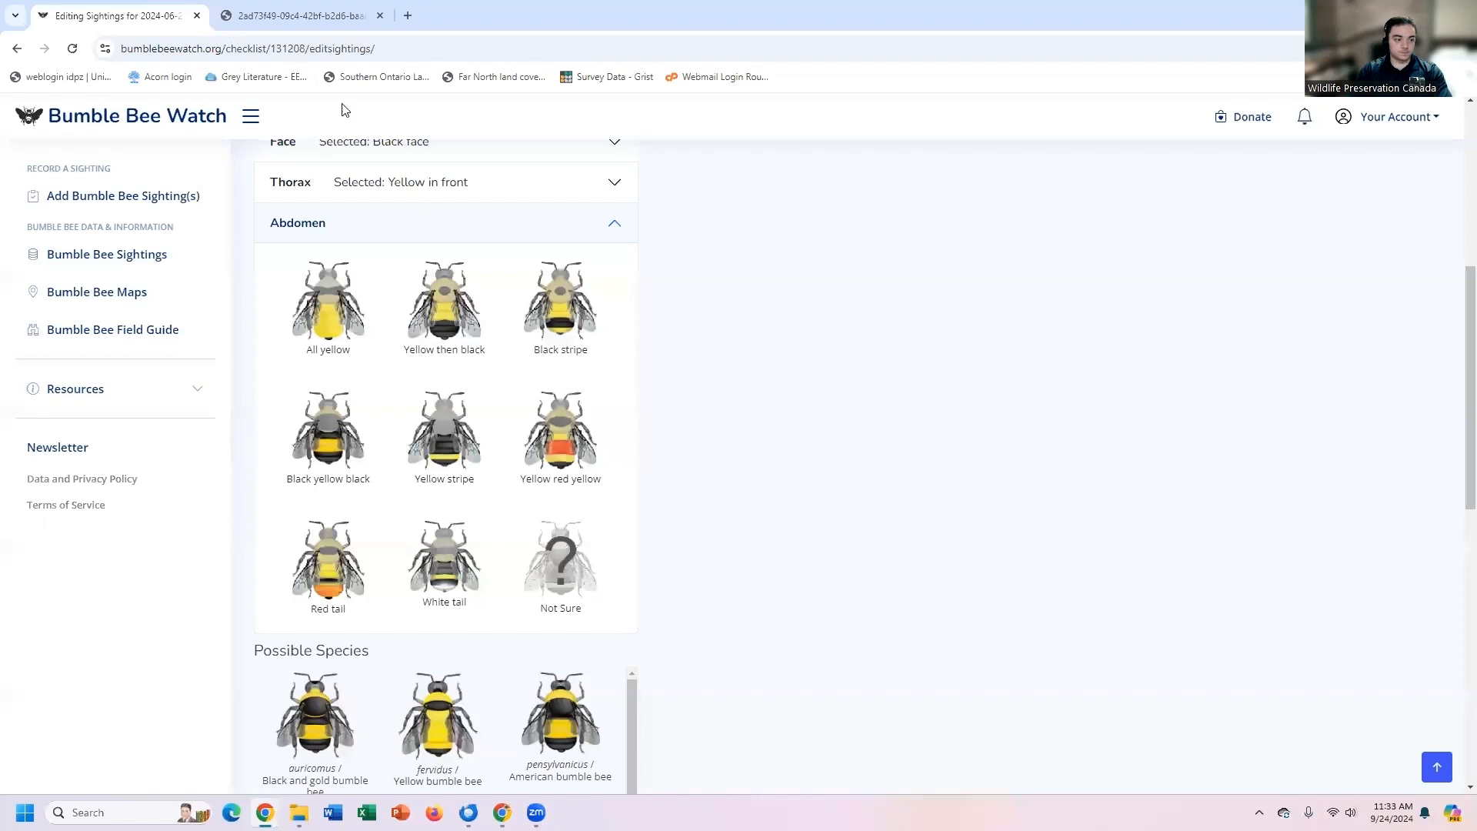
click(459, 324)
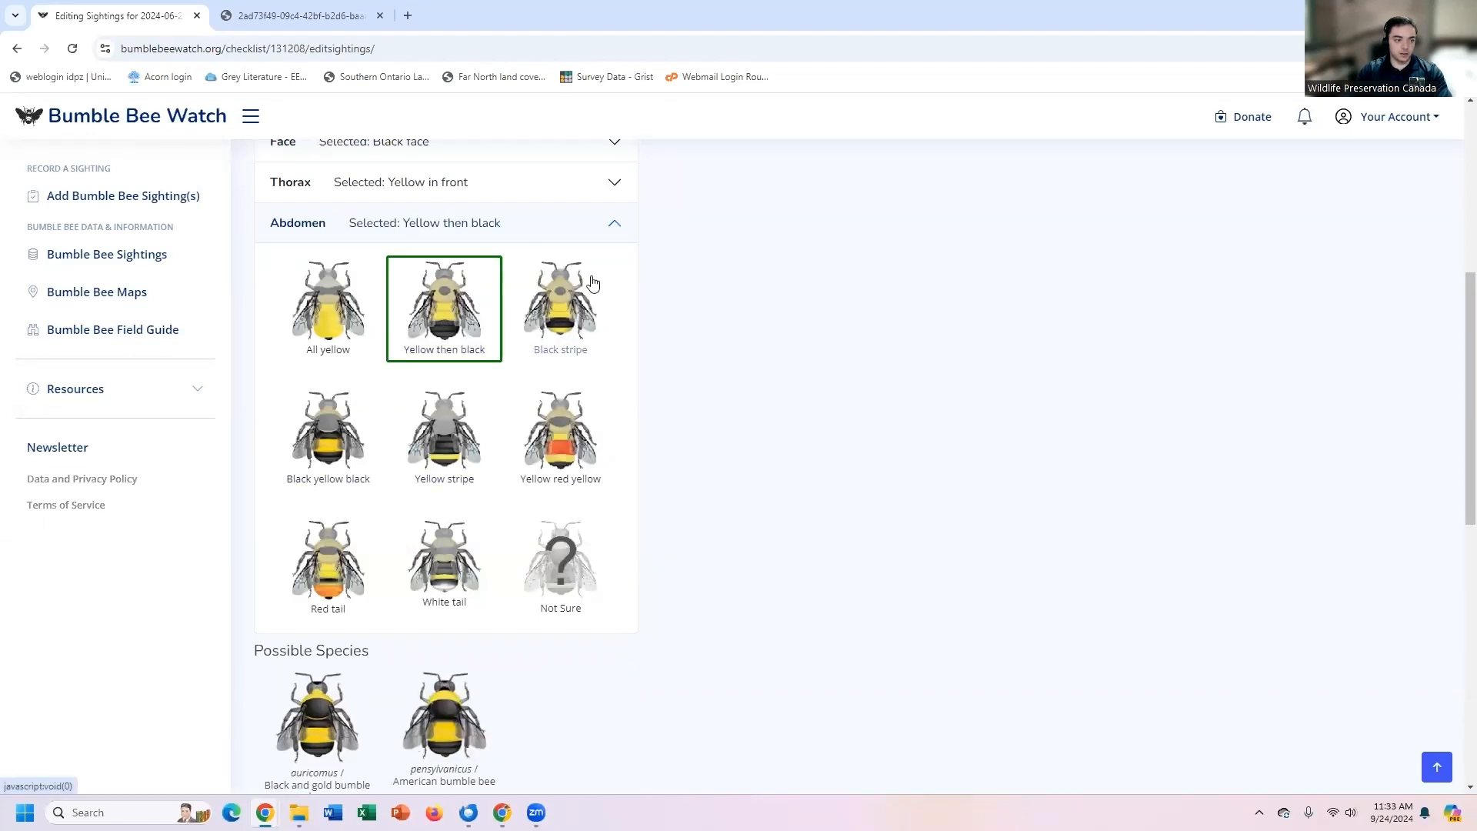
click(609, 225)
Step: Compare the remaining possible species and choose pensylvanicus / American bumble bee as the sighting's species
scroll(648, 315, up, 2)
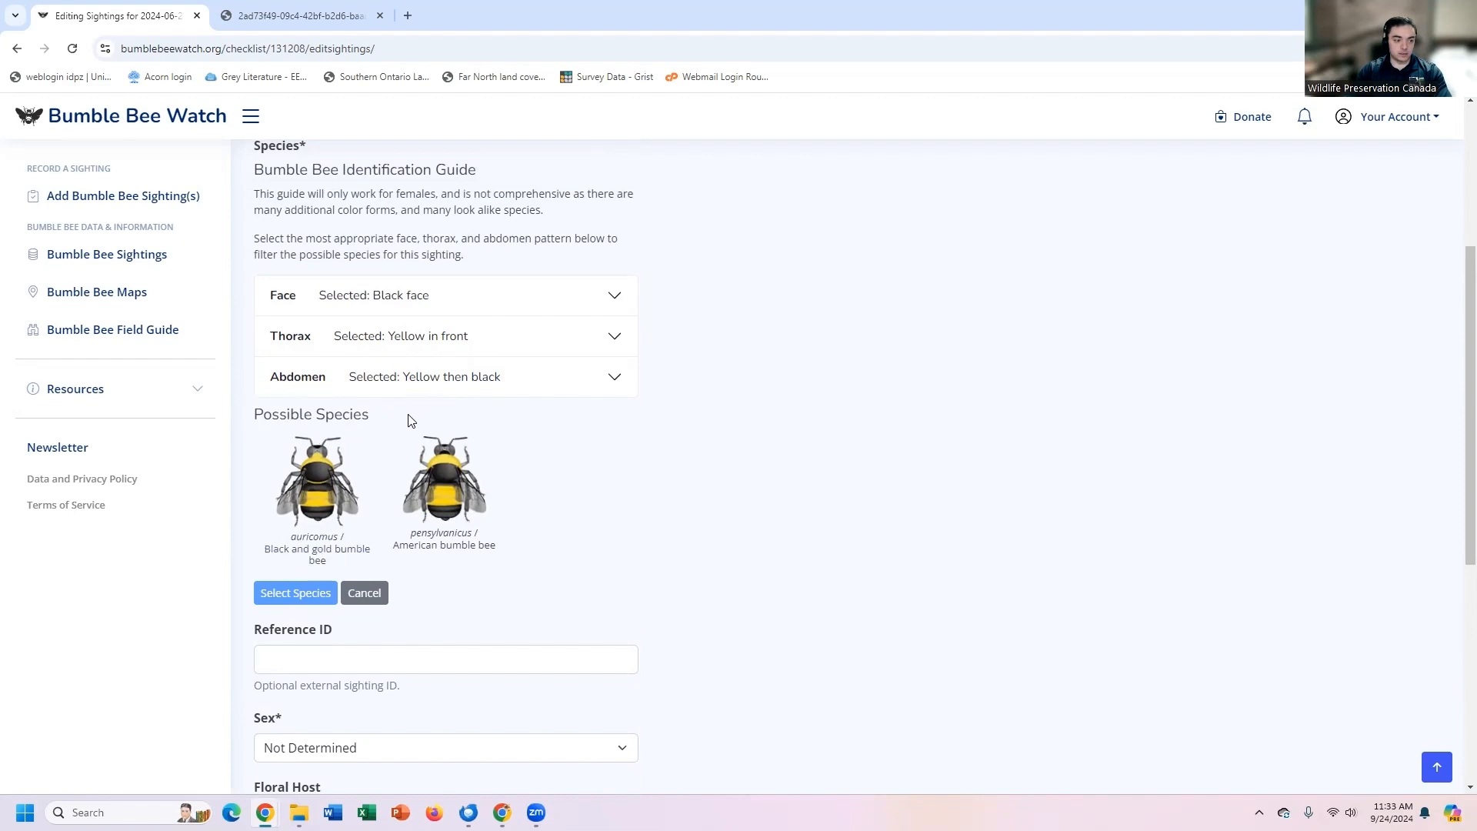
scroll(353, 295, up, 2)
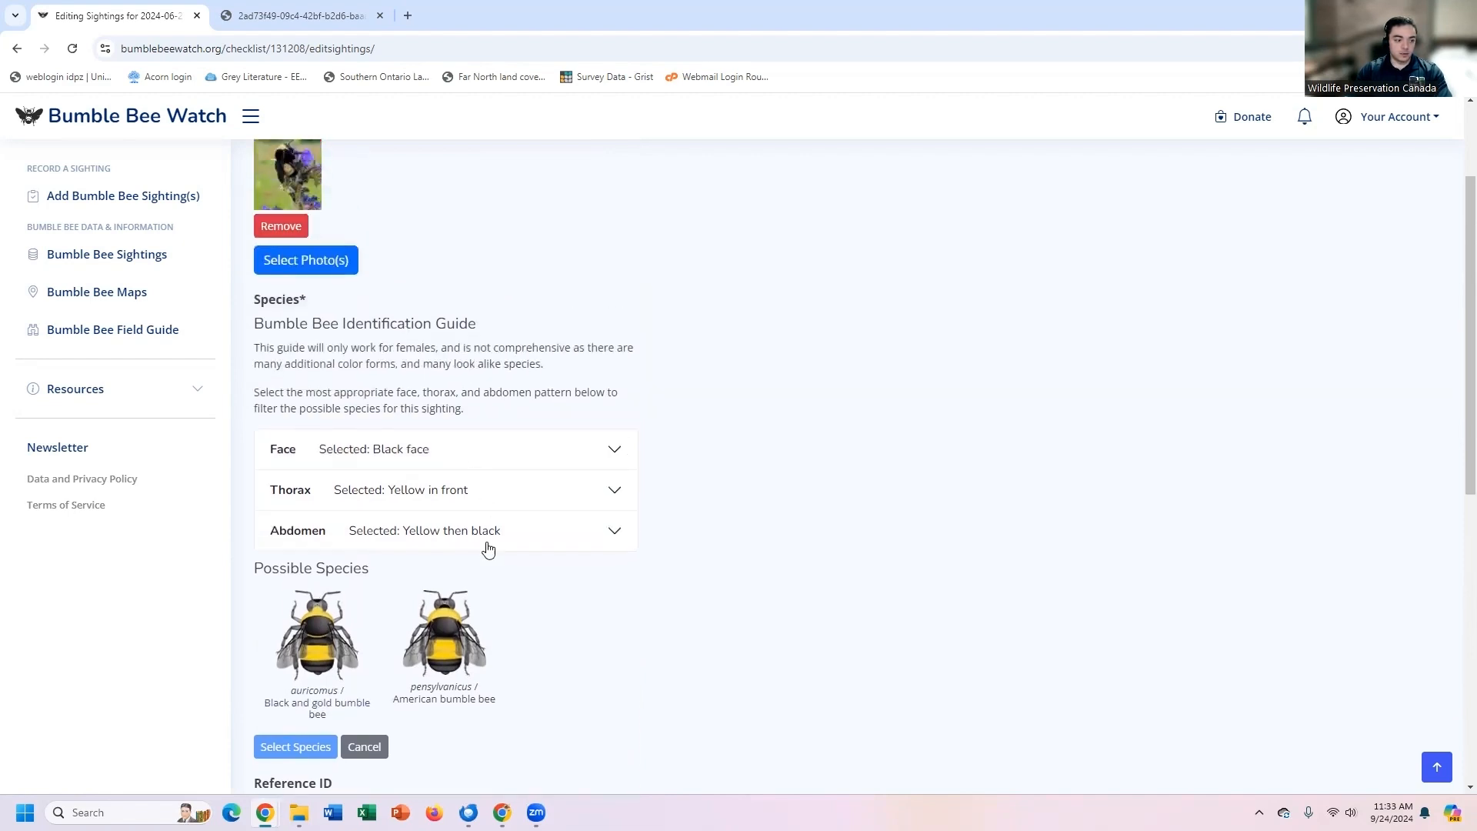
scroll(353, 663, down, 1)
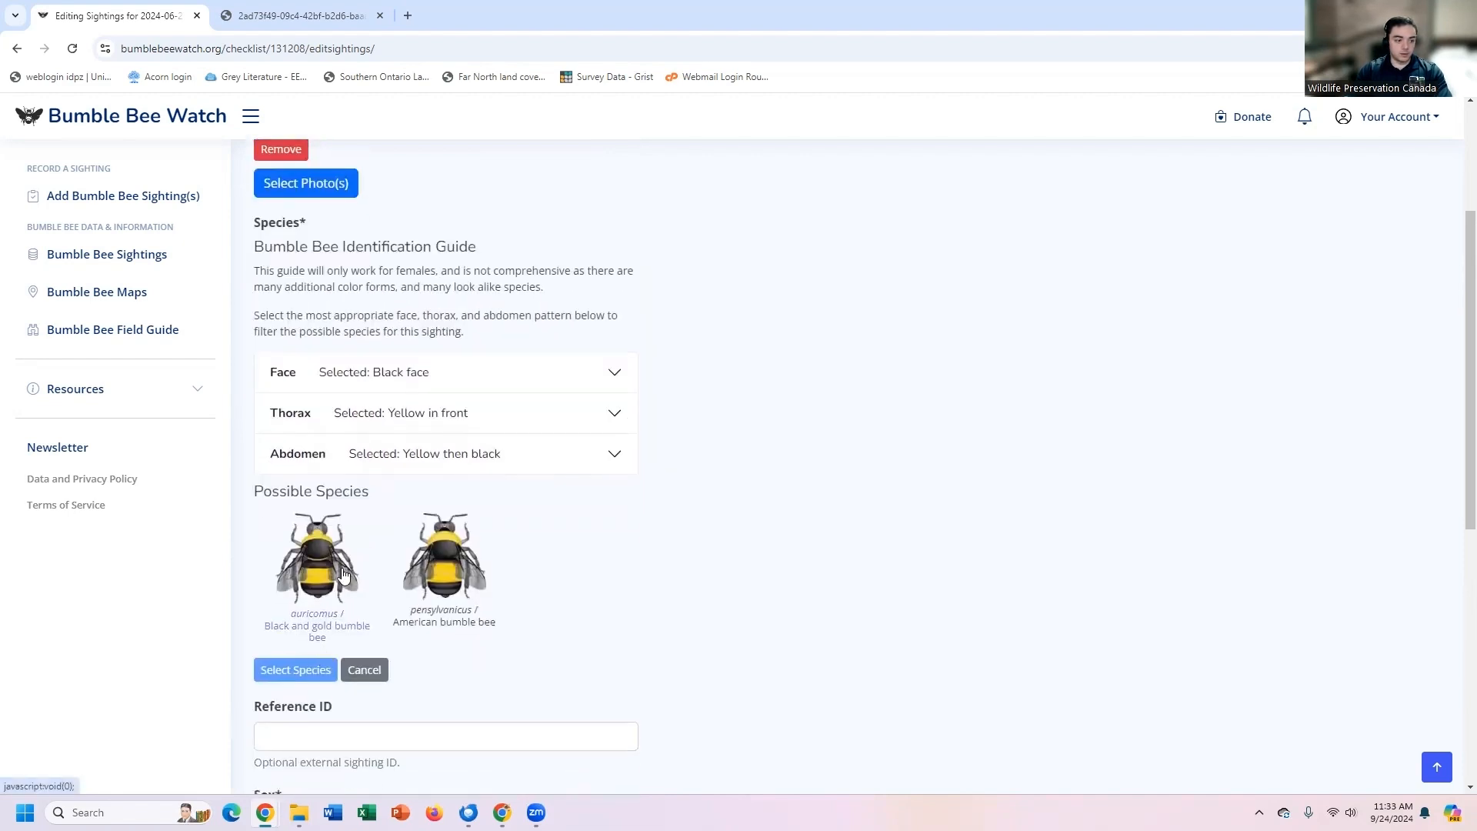
scroll(568, 619, up, 1)
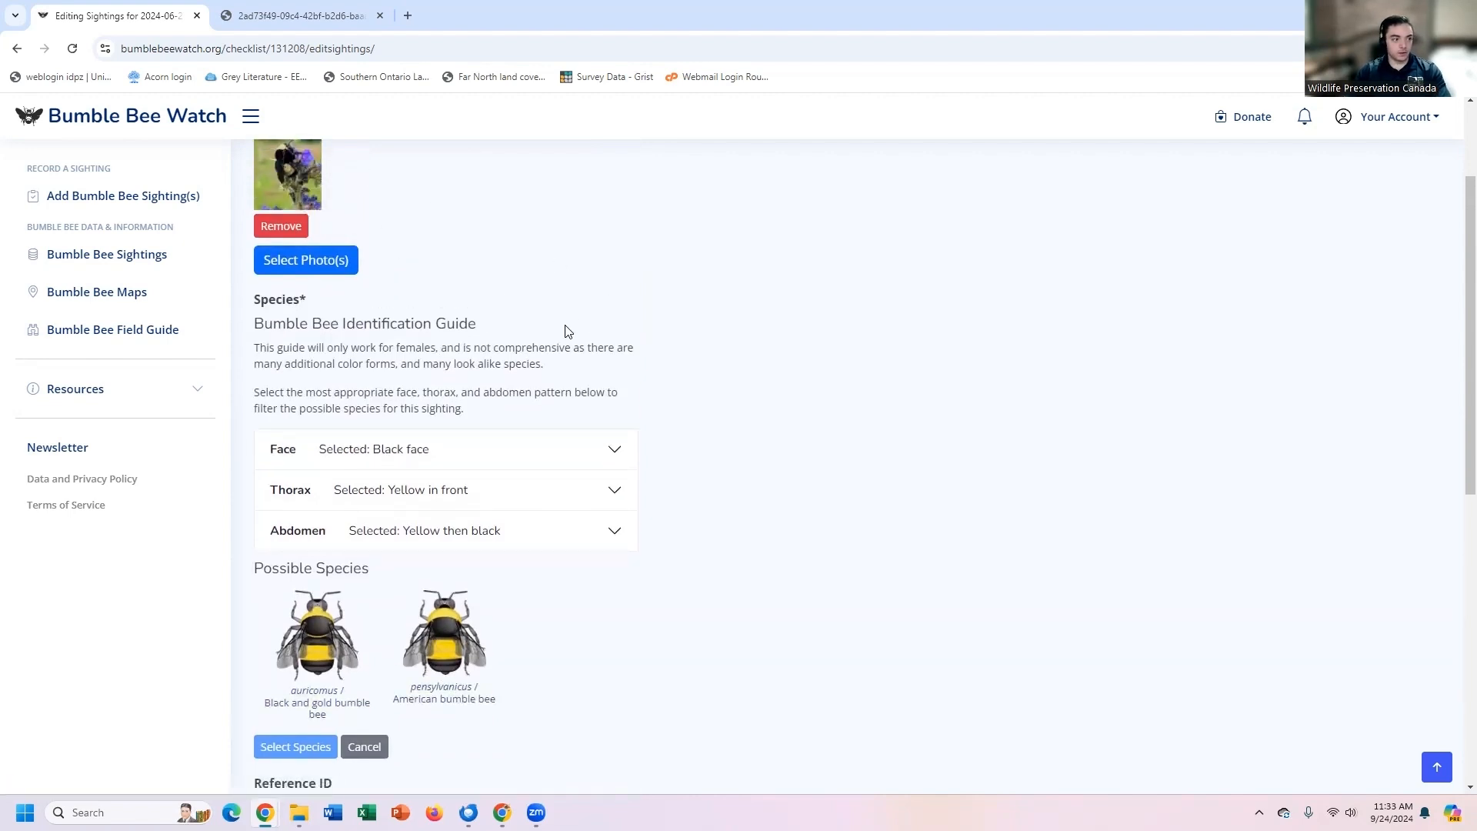
scroll(585, 430, down, 1)
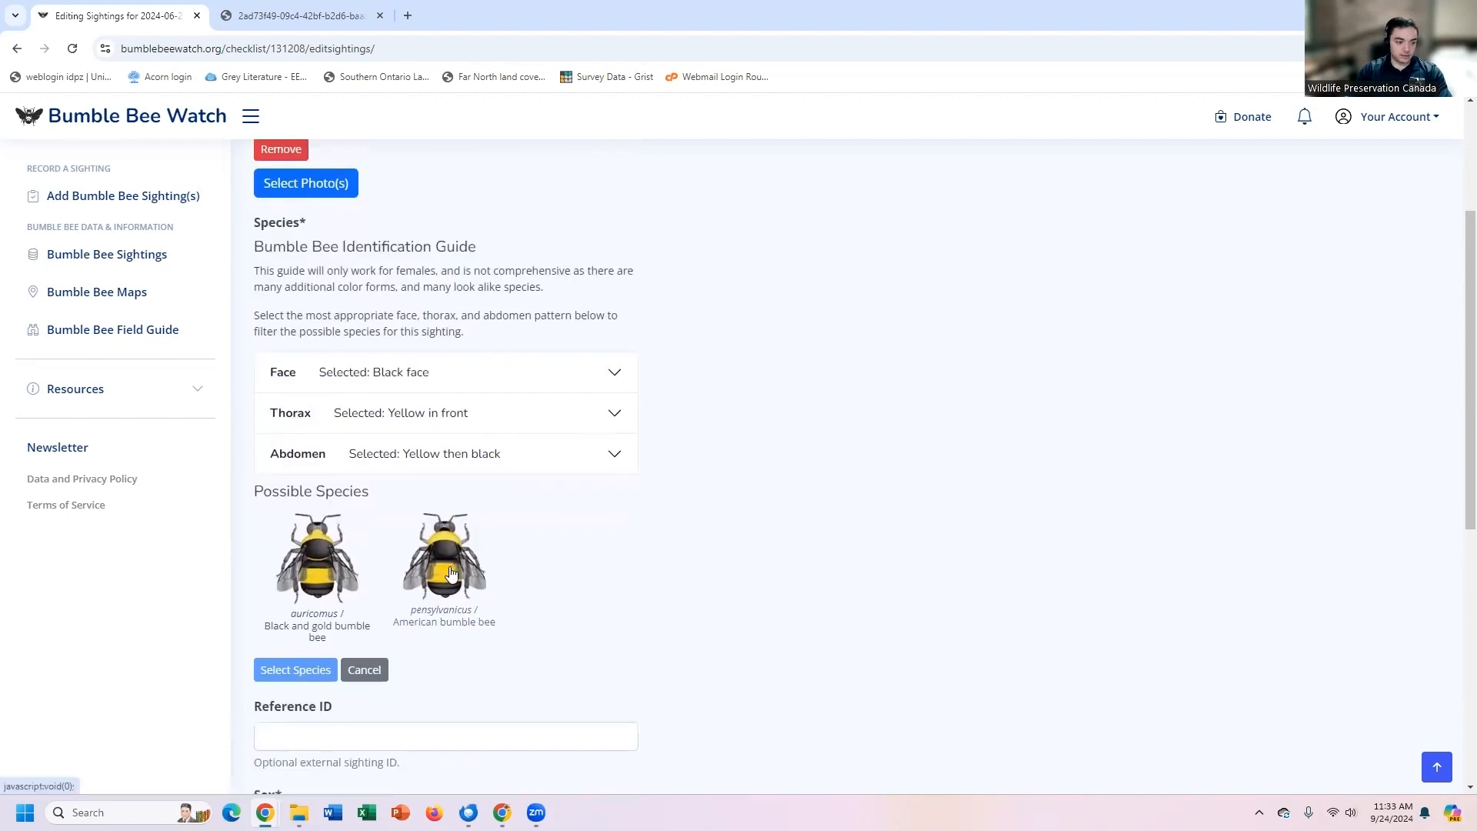
click(439, 582)
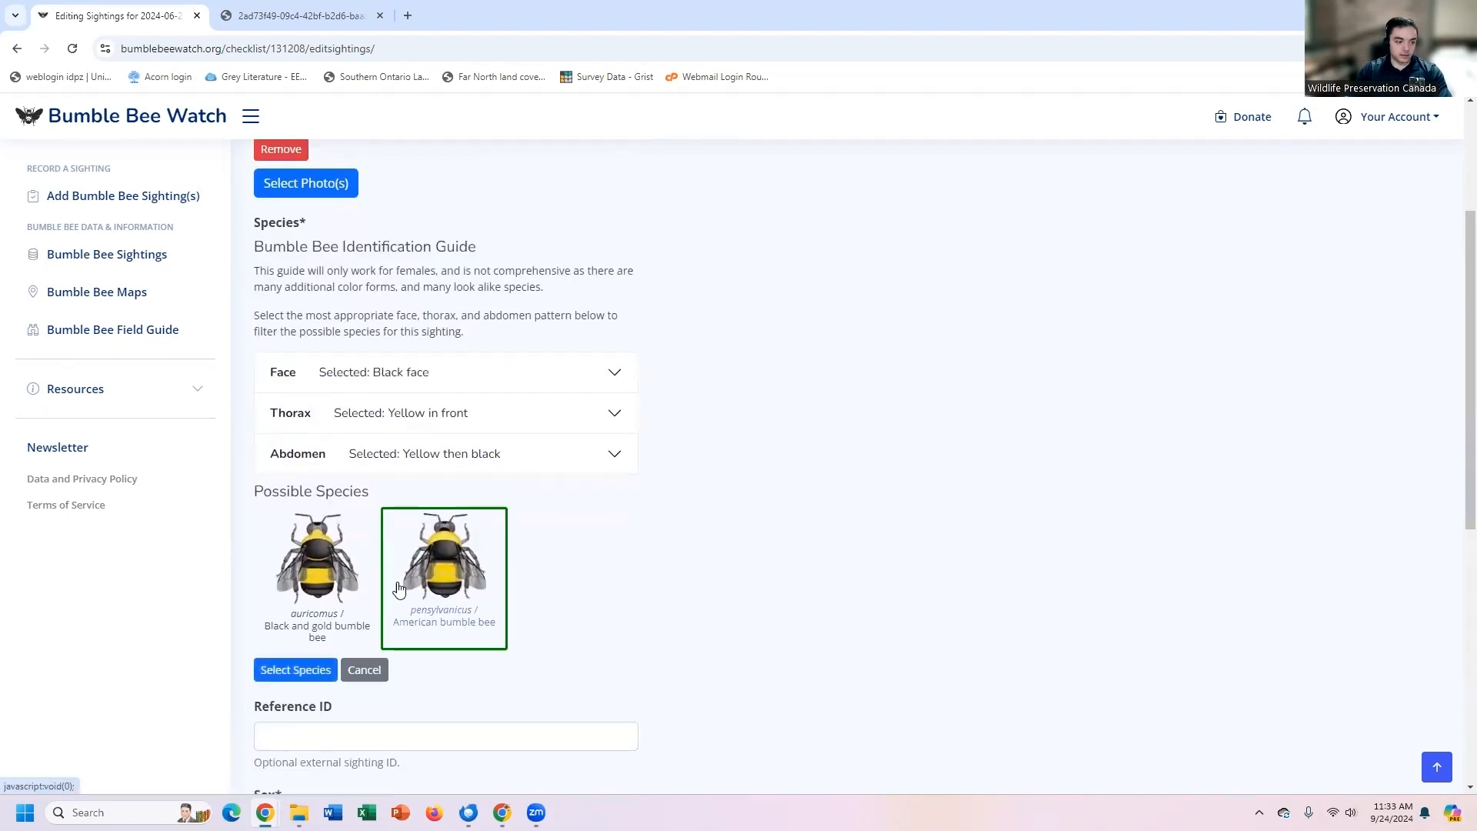
click(309, 671)
scroll(745, 461, up, 1)
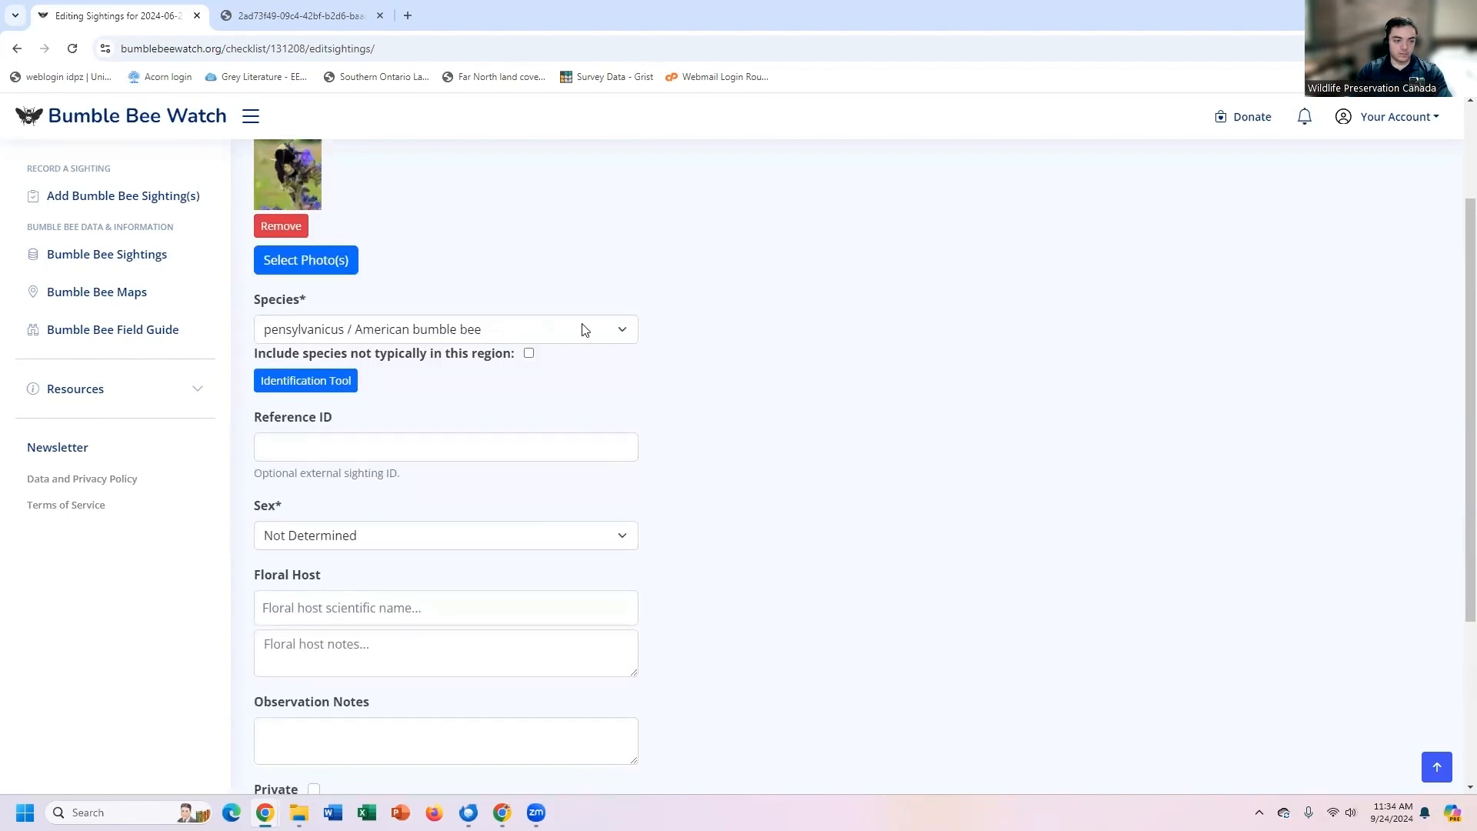
Step: Review the sighting's photo and species entries and the remaining fields of the form
scroll(750, 356, up, 1)
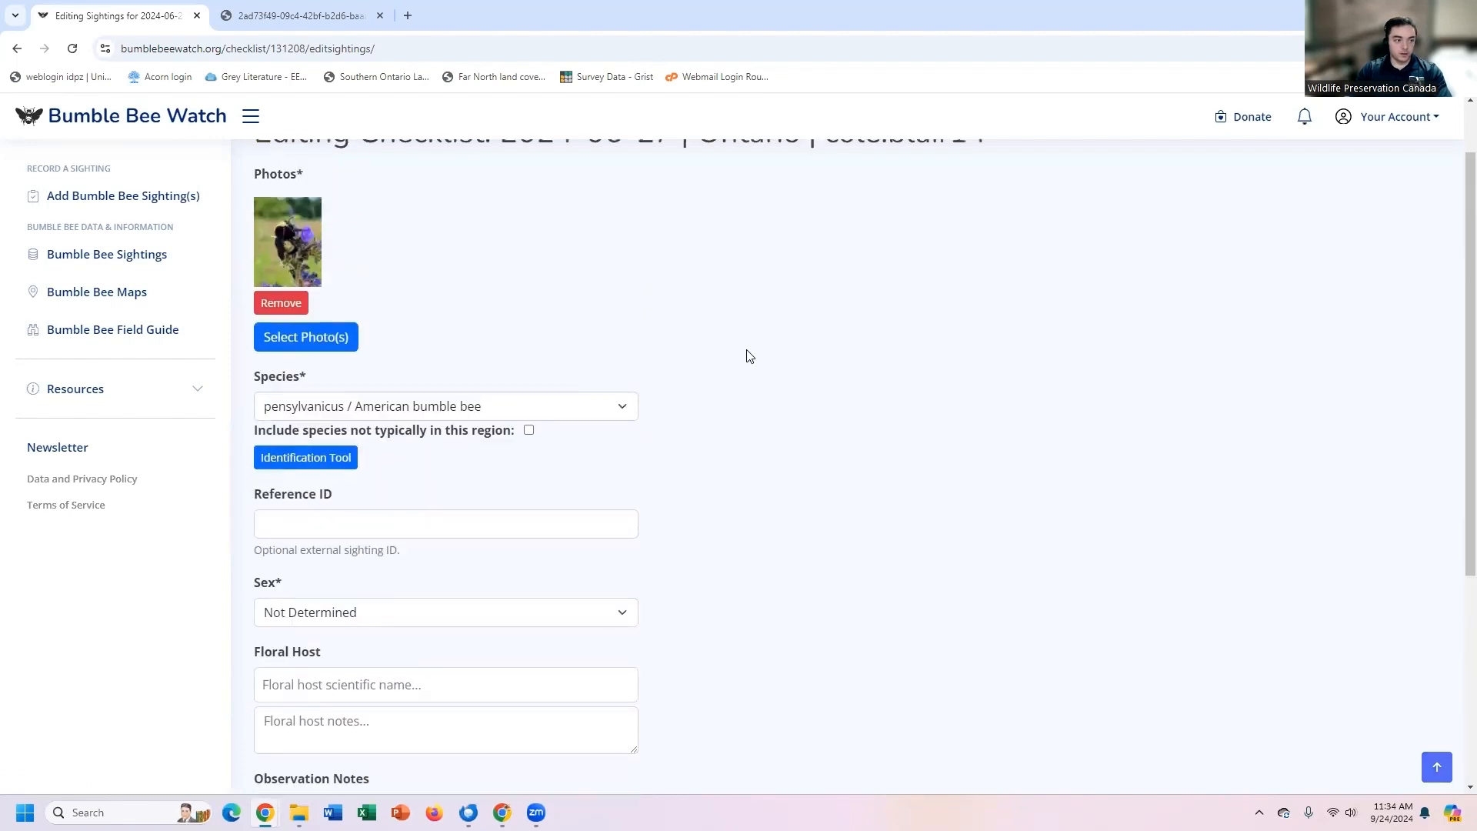
scroll(754, 424, up, 1)
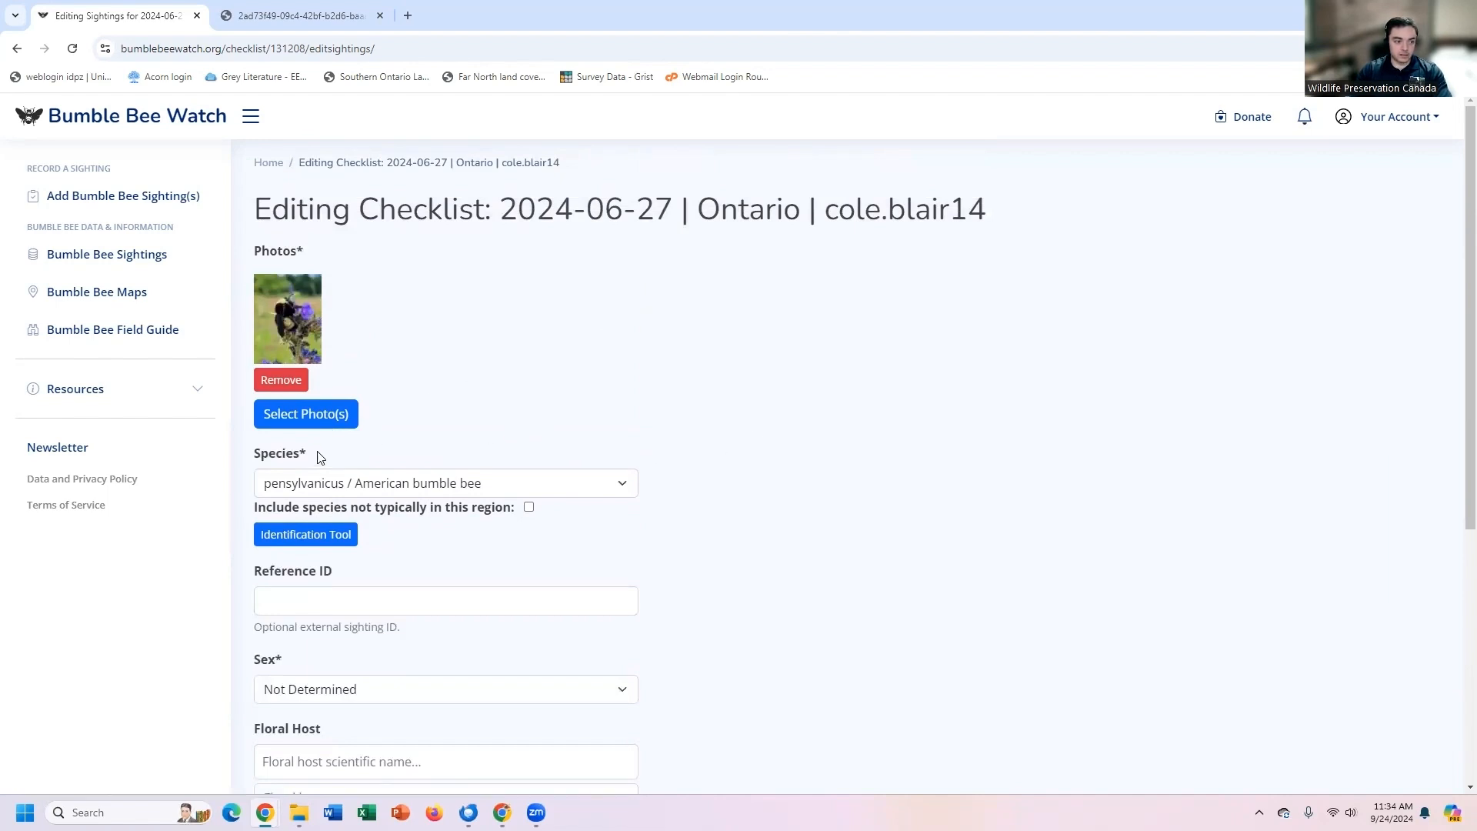
scroll(538, 466, down, 2)
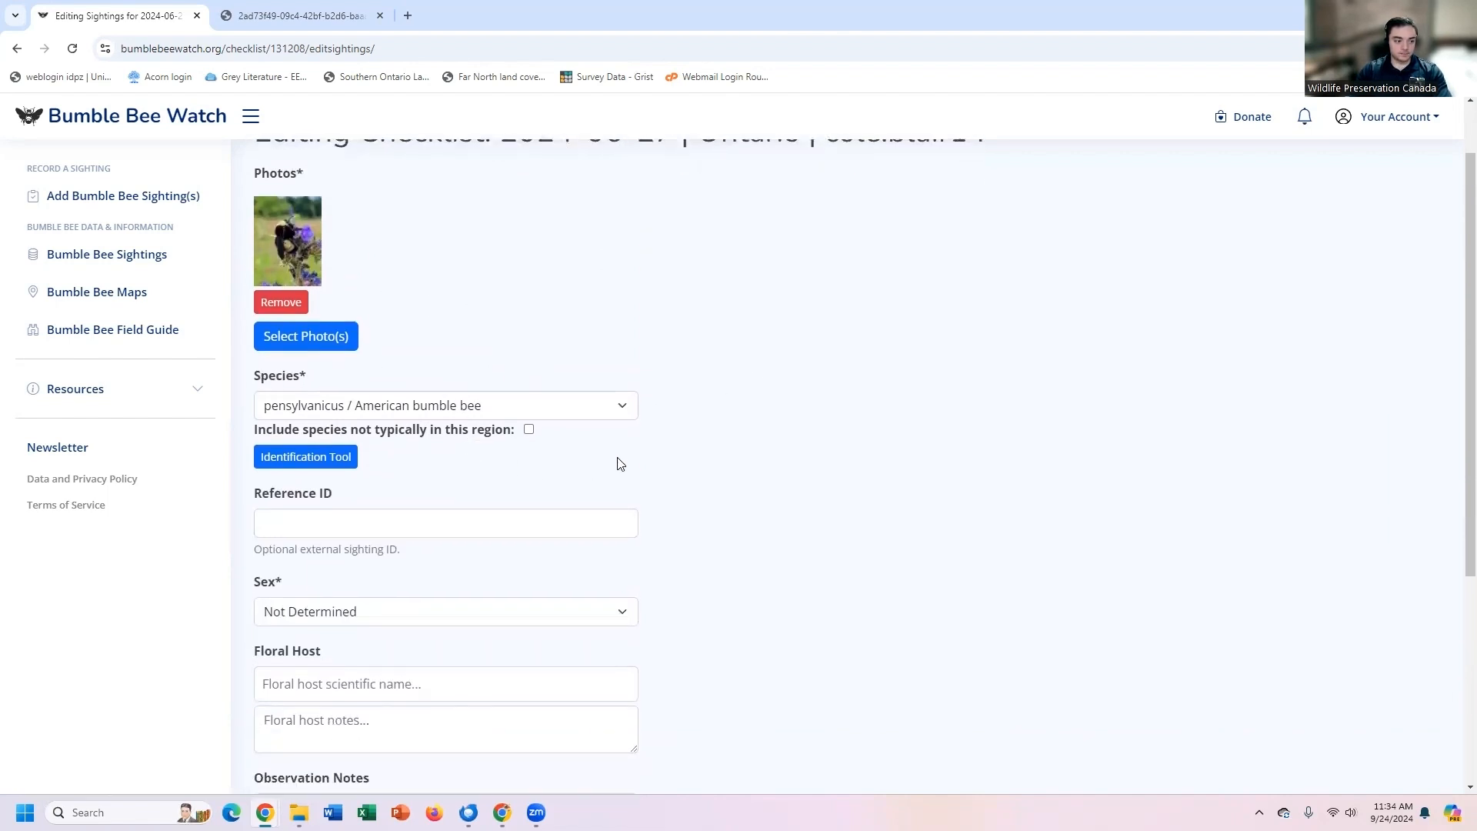
scroll(648, 470, down, 1)
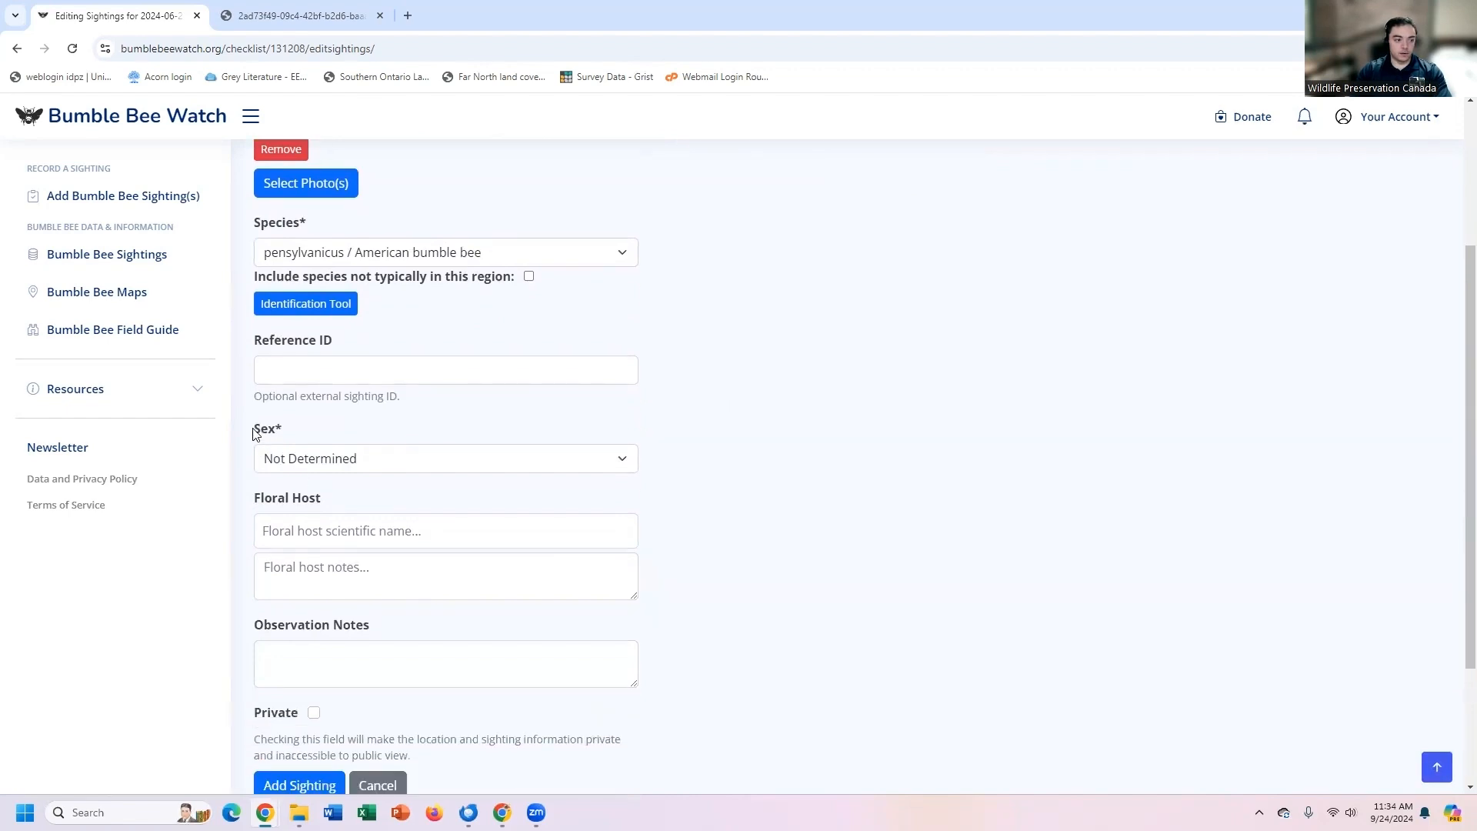
Step: Check the Sex options for the sighting and set the Sex to Not Determined
scroll(408, 484, down, 1)
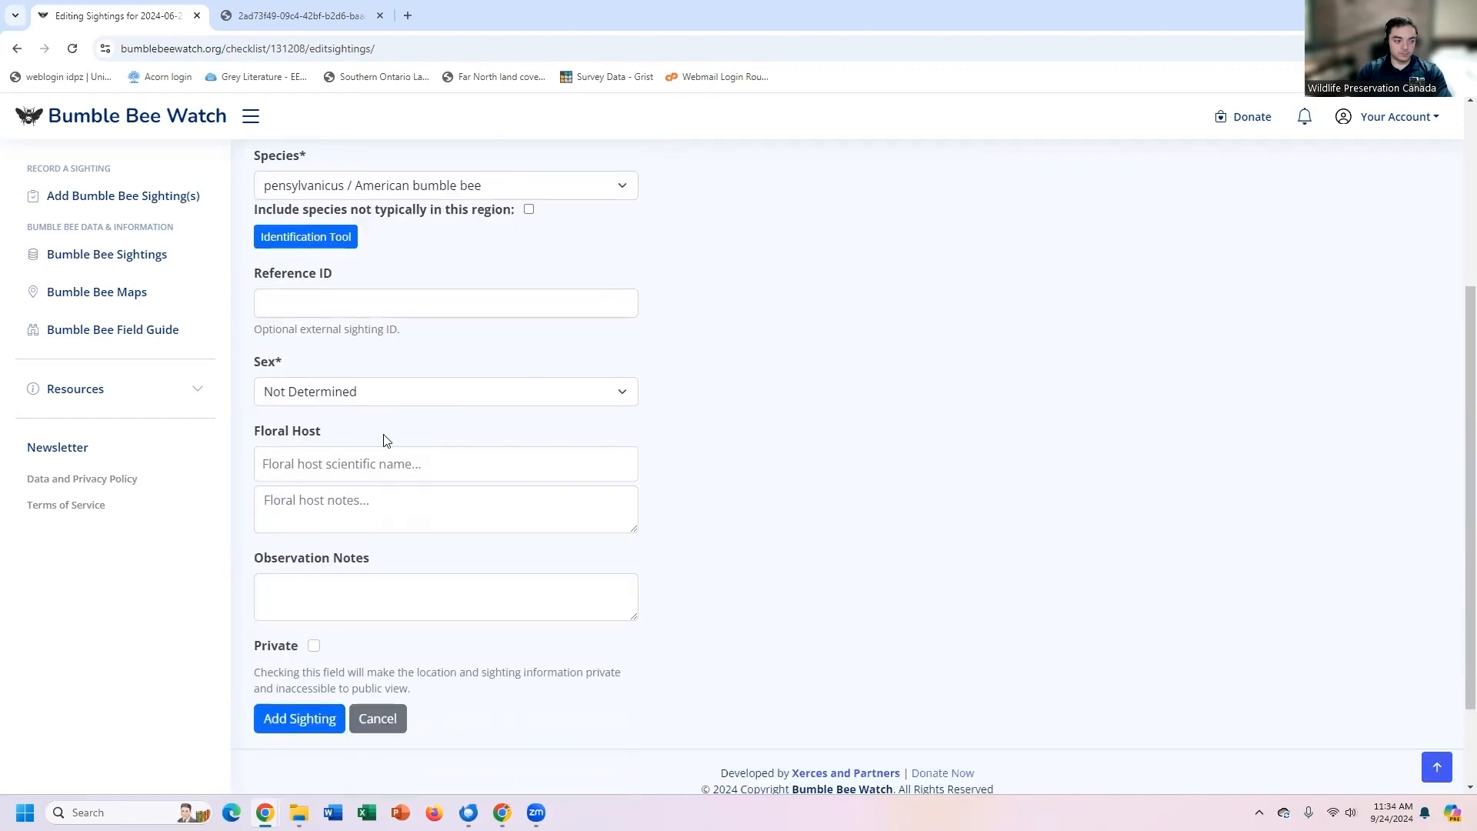
click(411, 389)
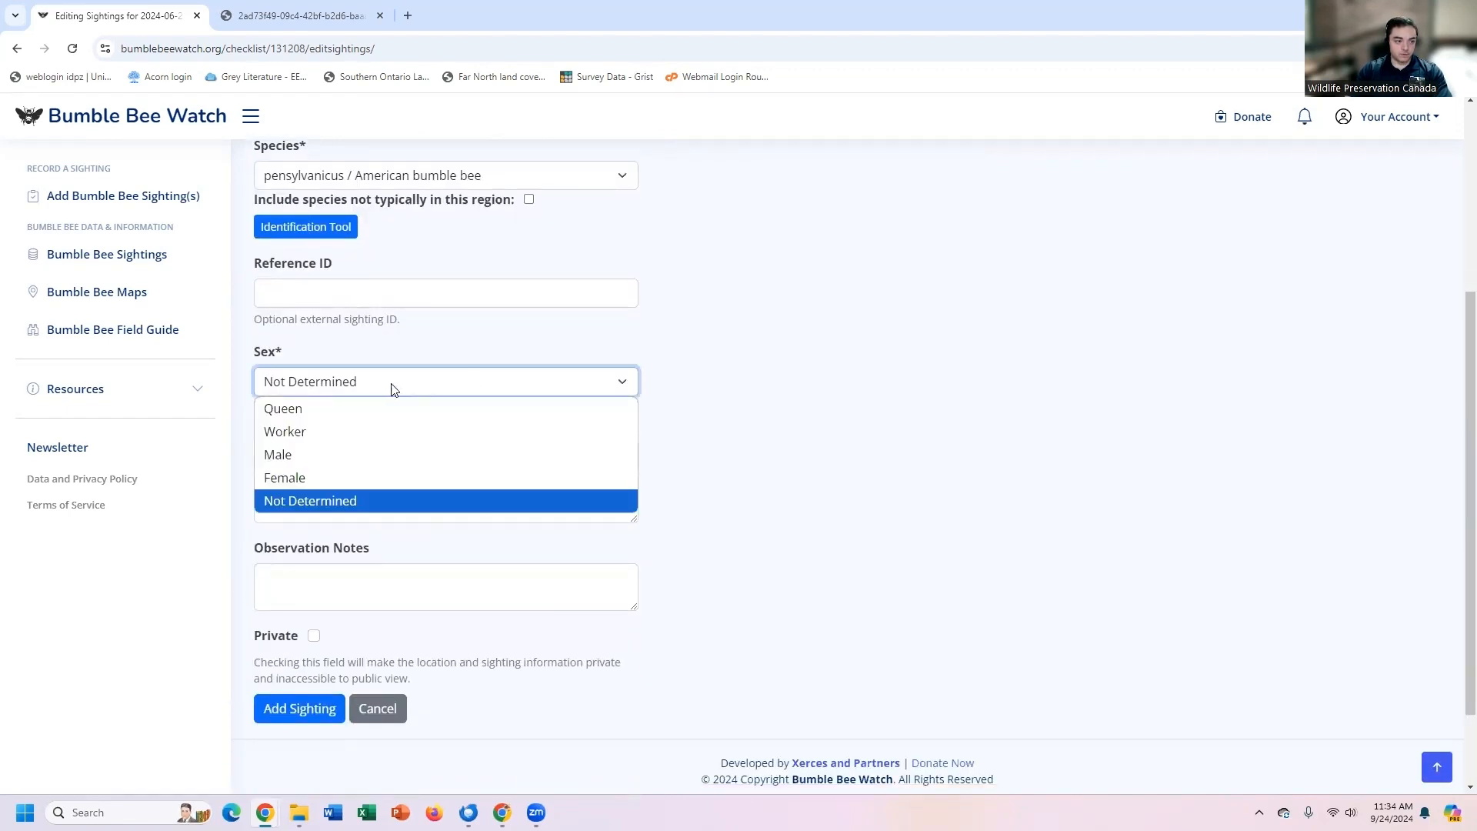
click(503, 496)
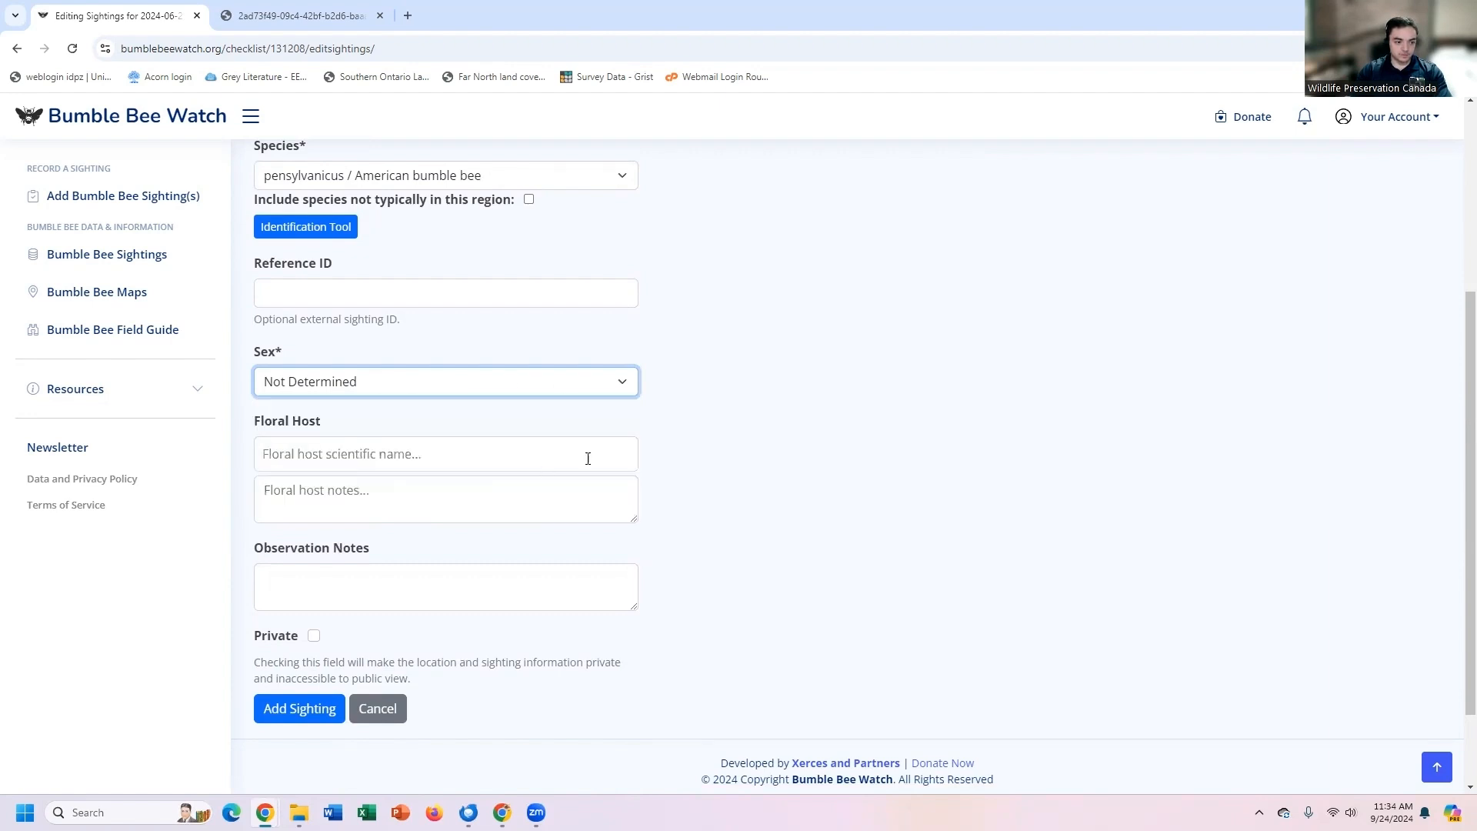
scroll(551, 413, up, 1)
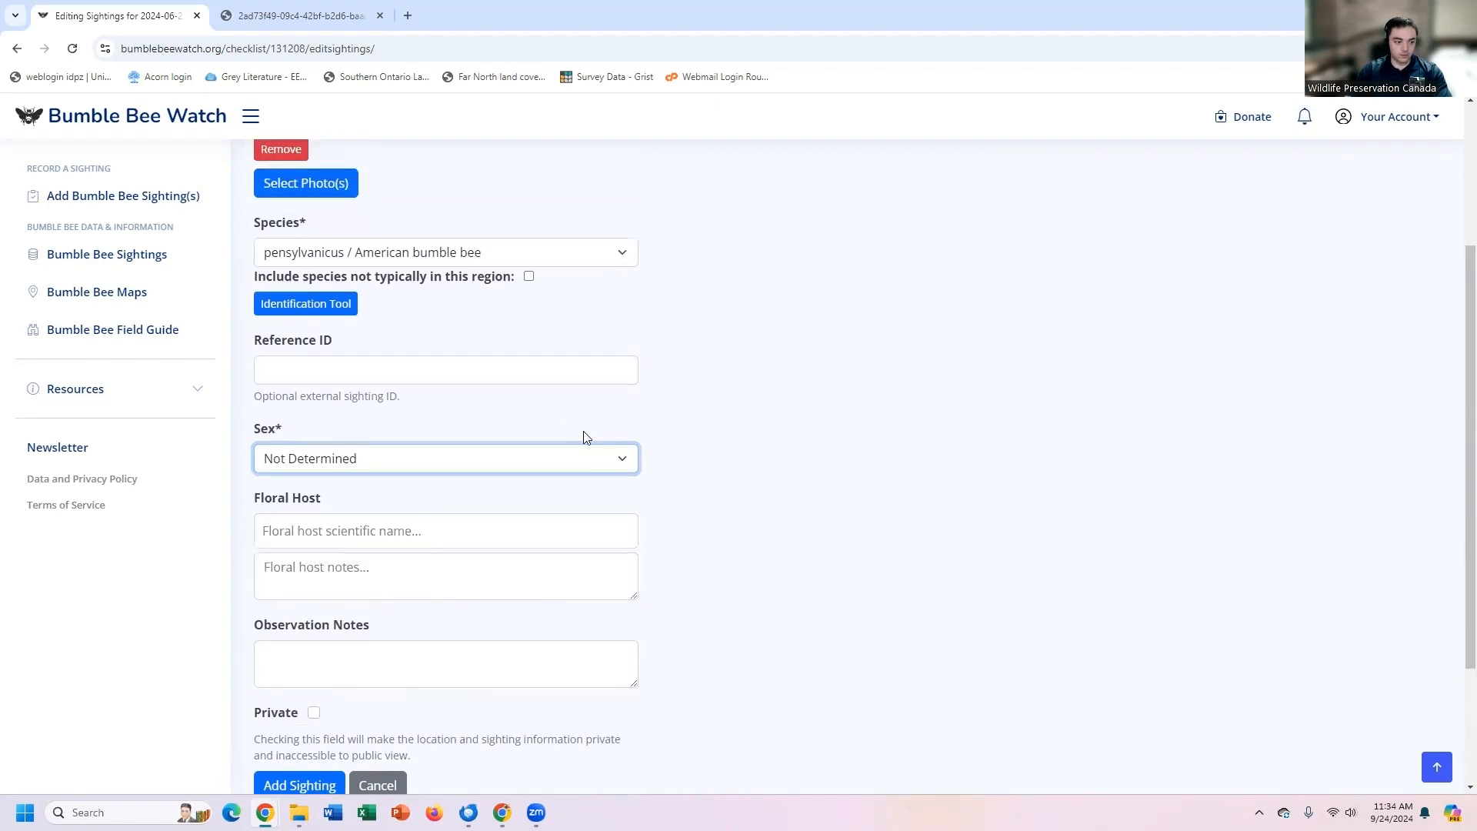
click(536, 459)
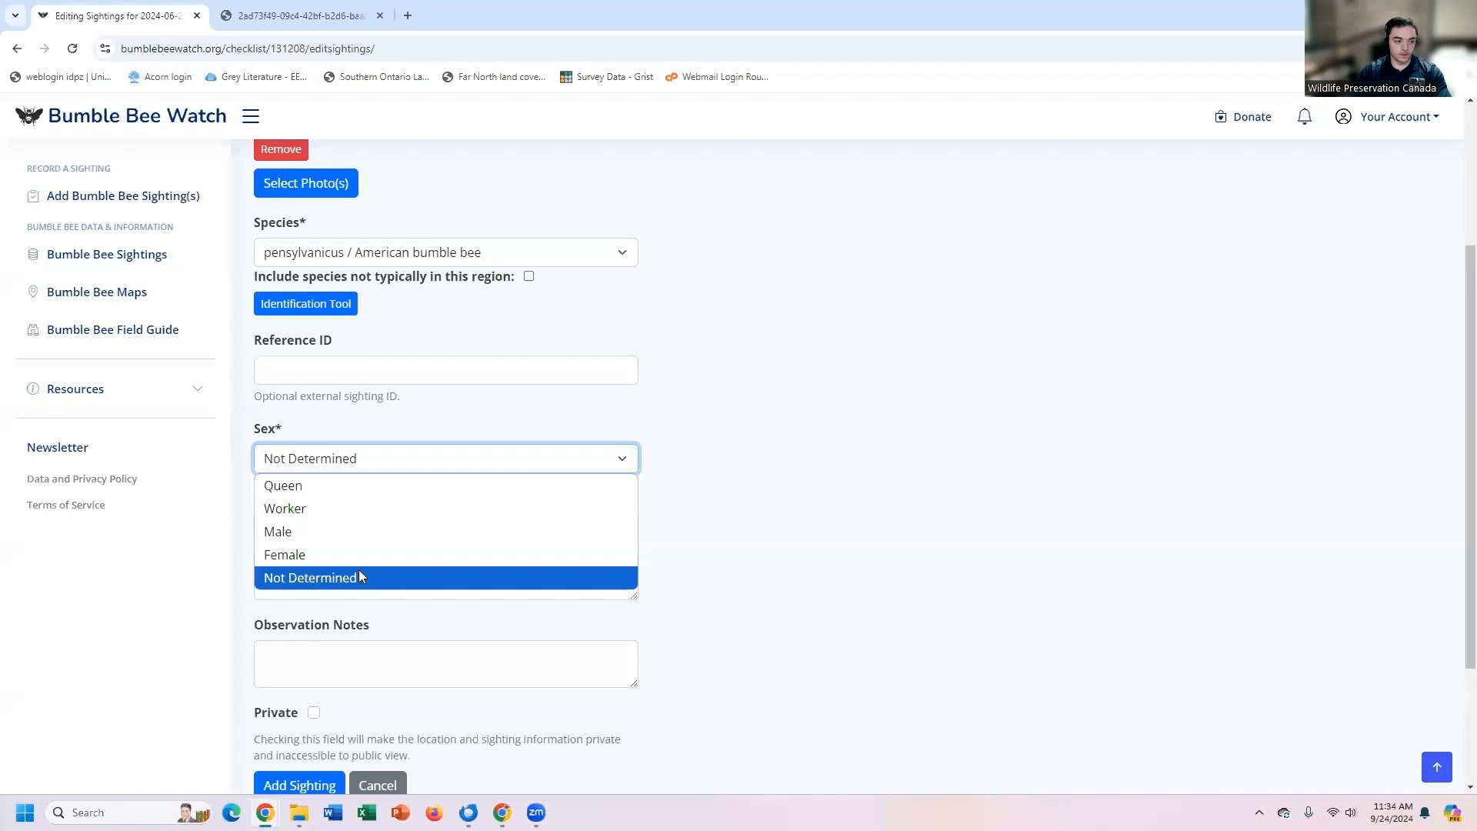
click(337, 567)
scroll(705, 493, down, 1)
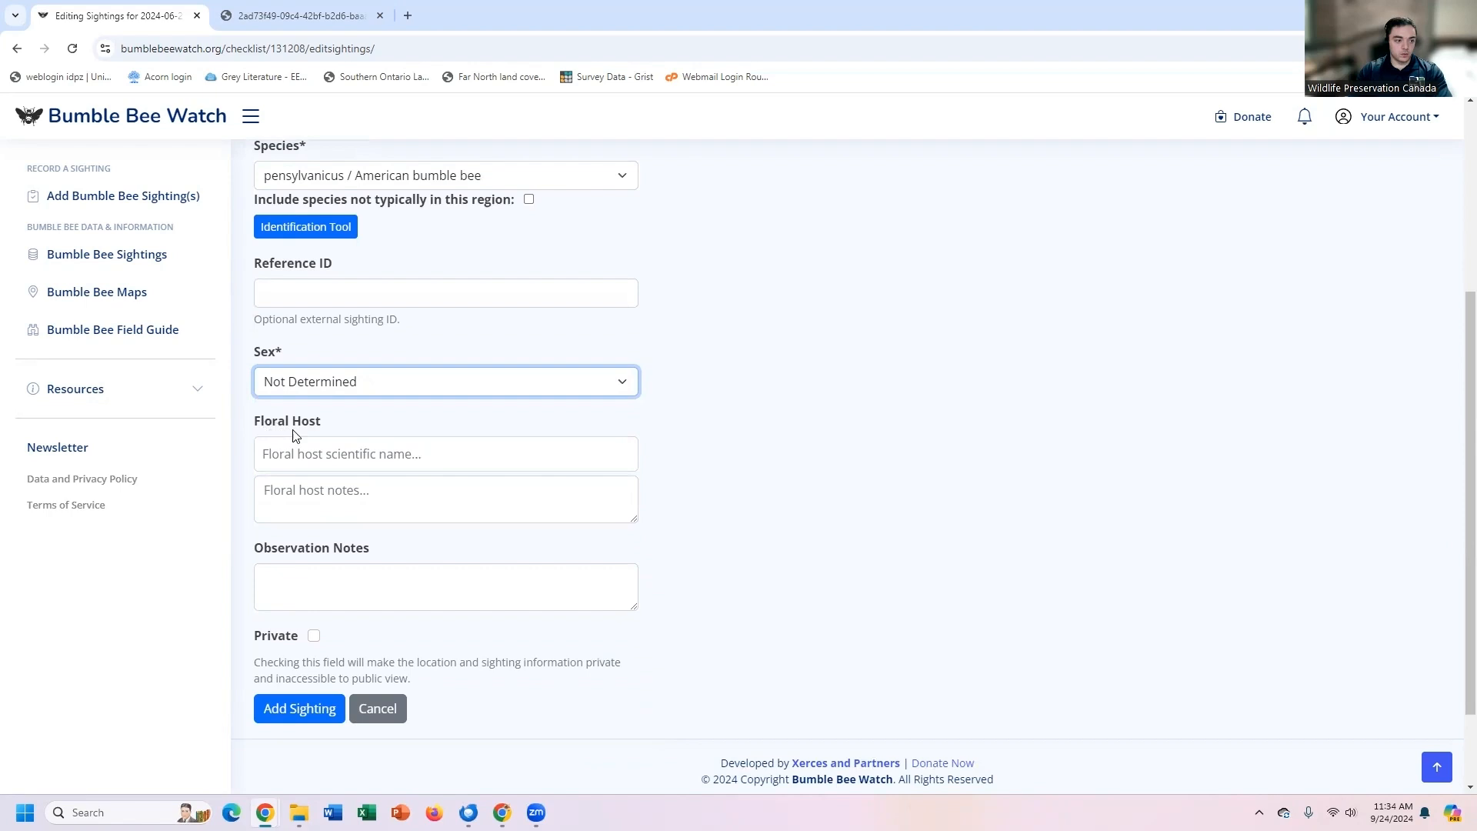
Step: Check the photo, species, sex, floral host and notes entries, and add the sighting to the checklist
scroll(326, 484, up, 4)
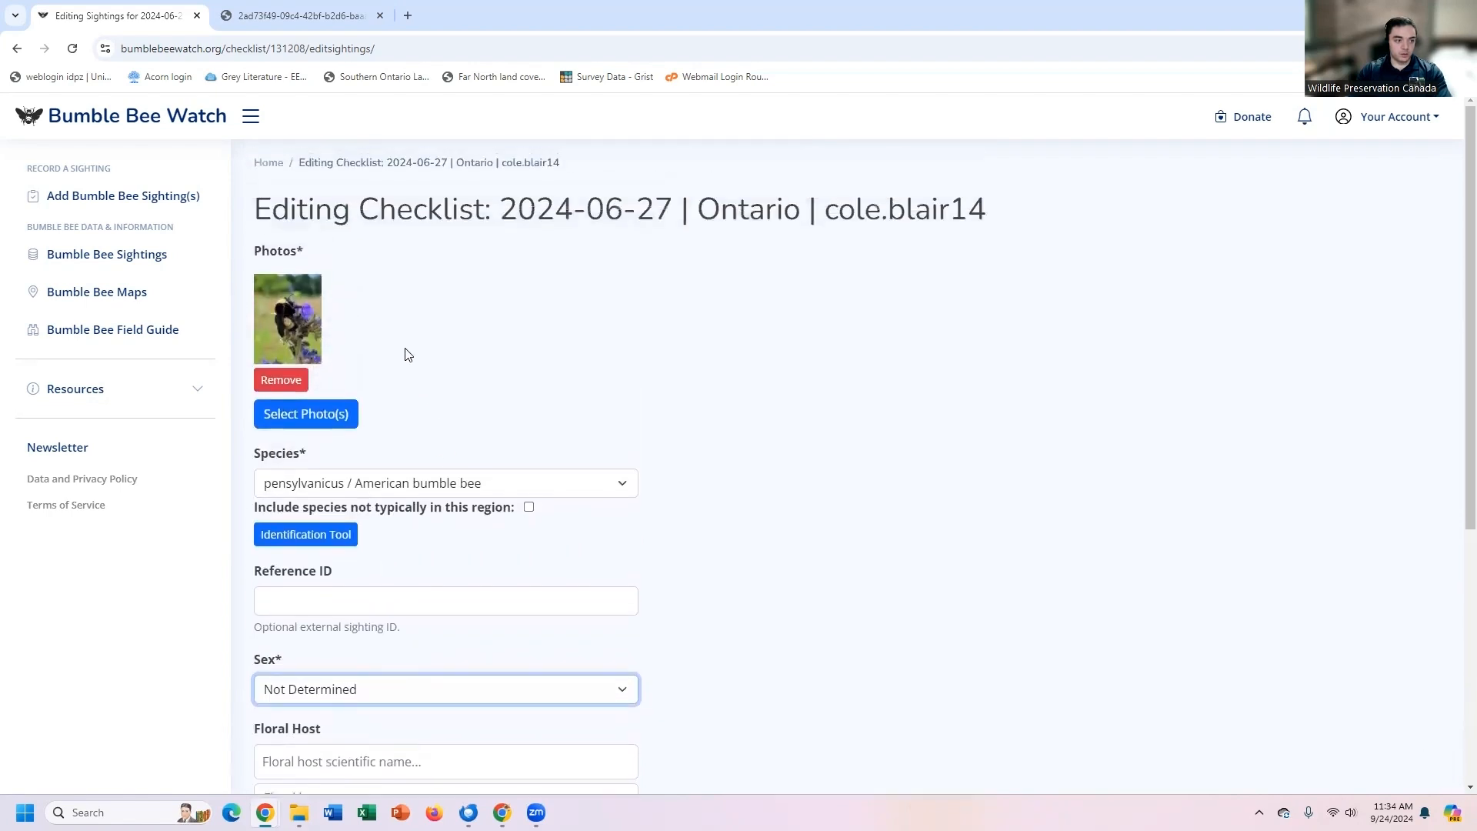
scroll(405, 353, down, 1)
scroll(837, 367, down, 1)
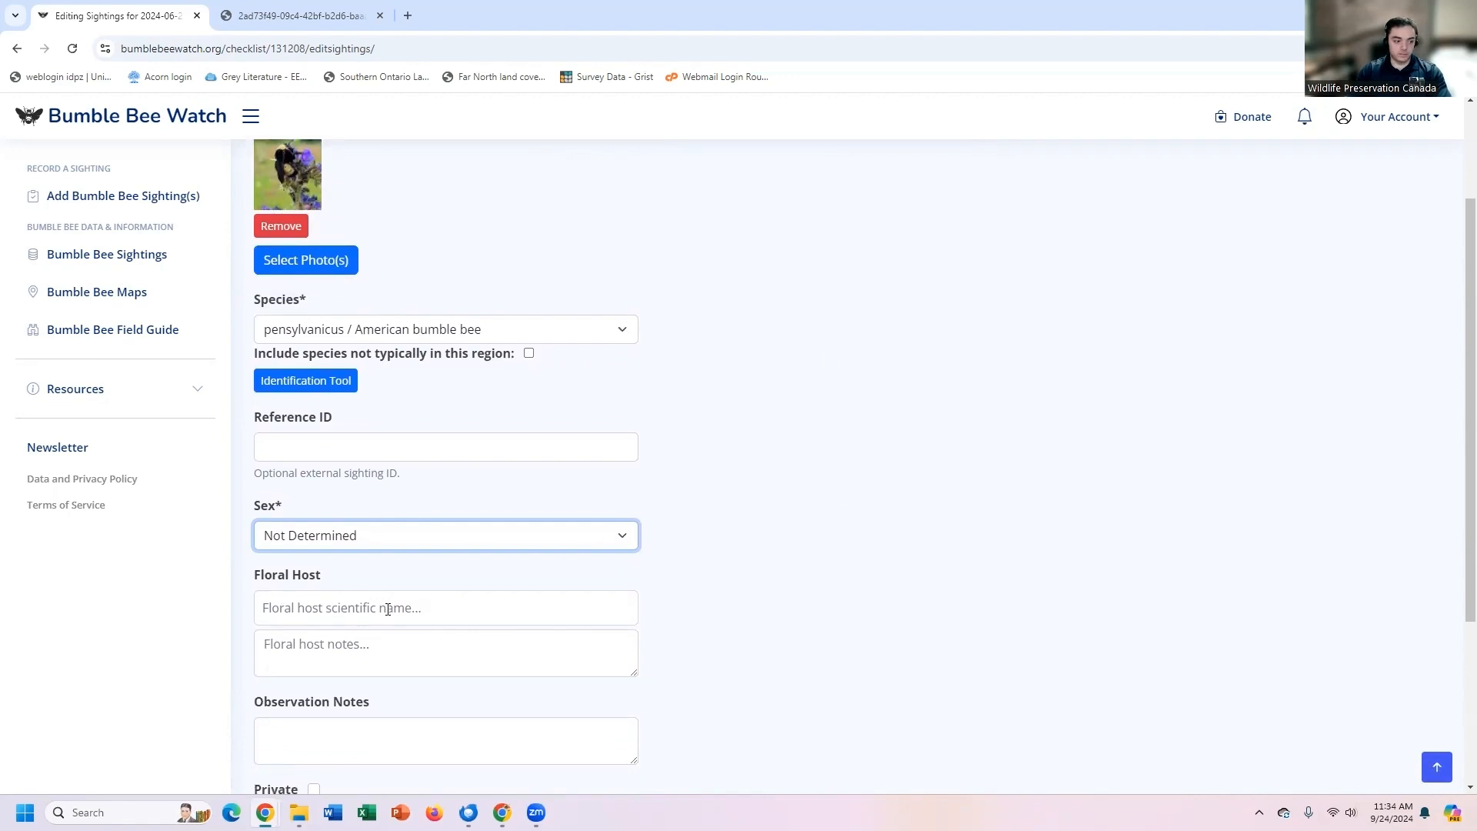
scroll(378, 655, down, 2)
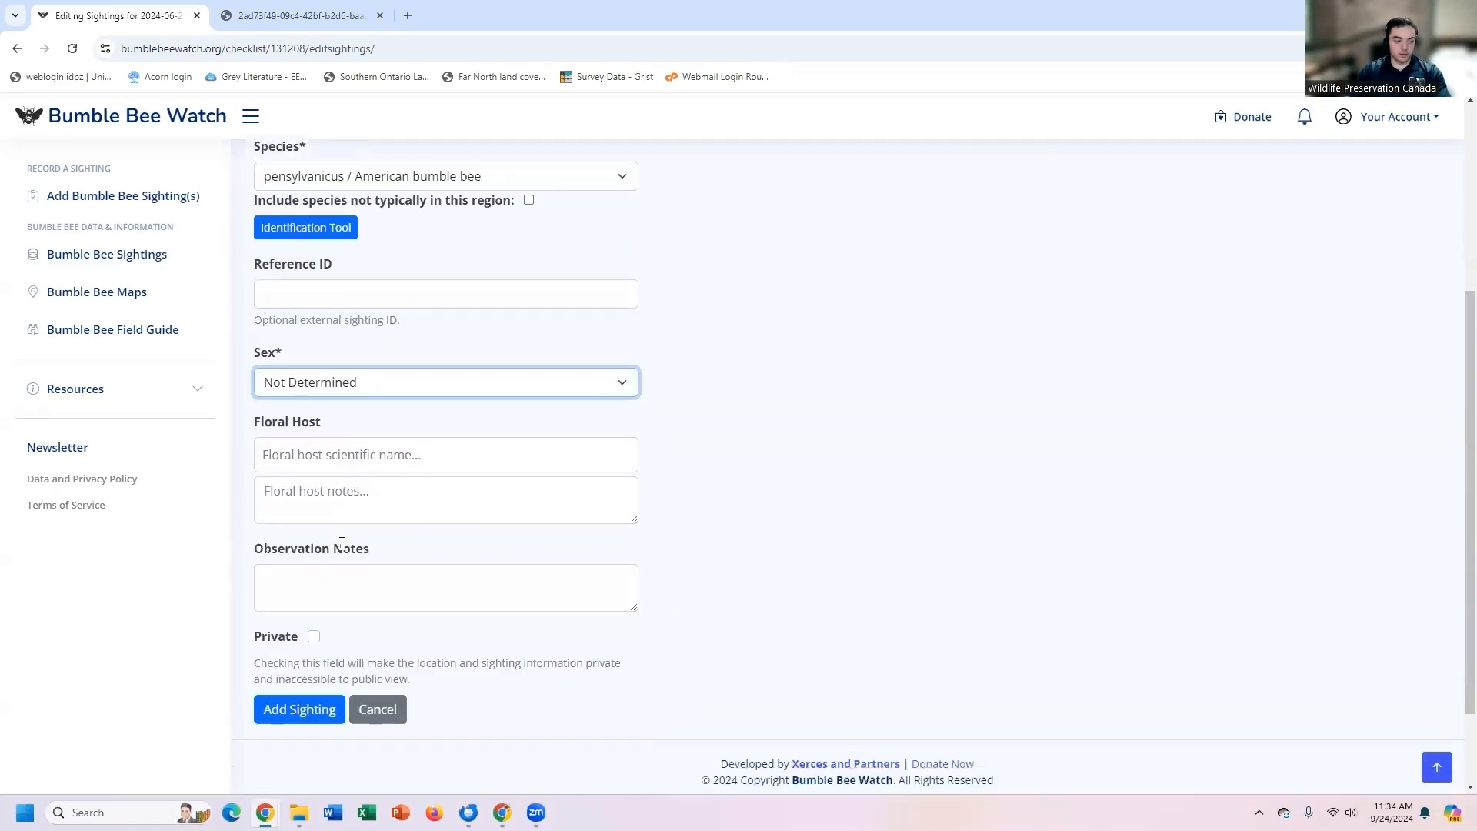
scroll(477, 517, down, 1)
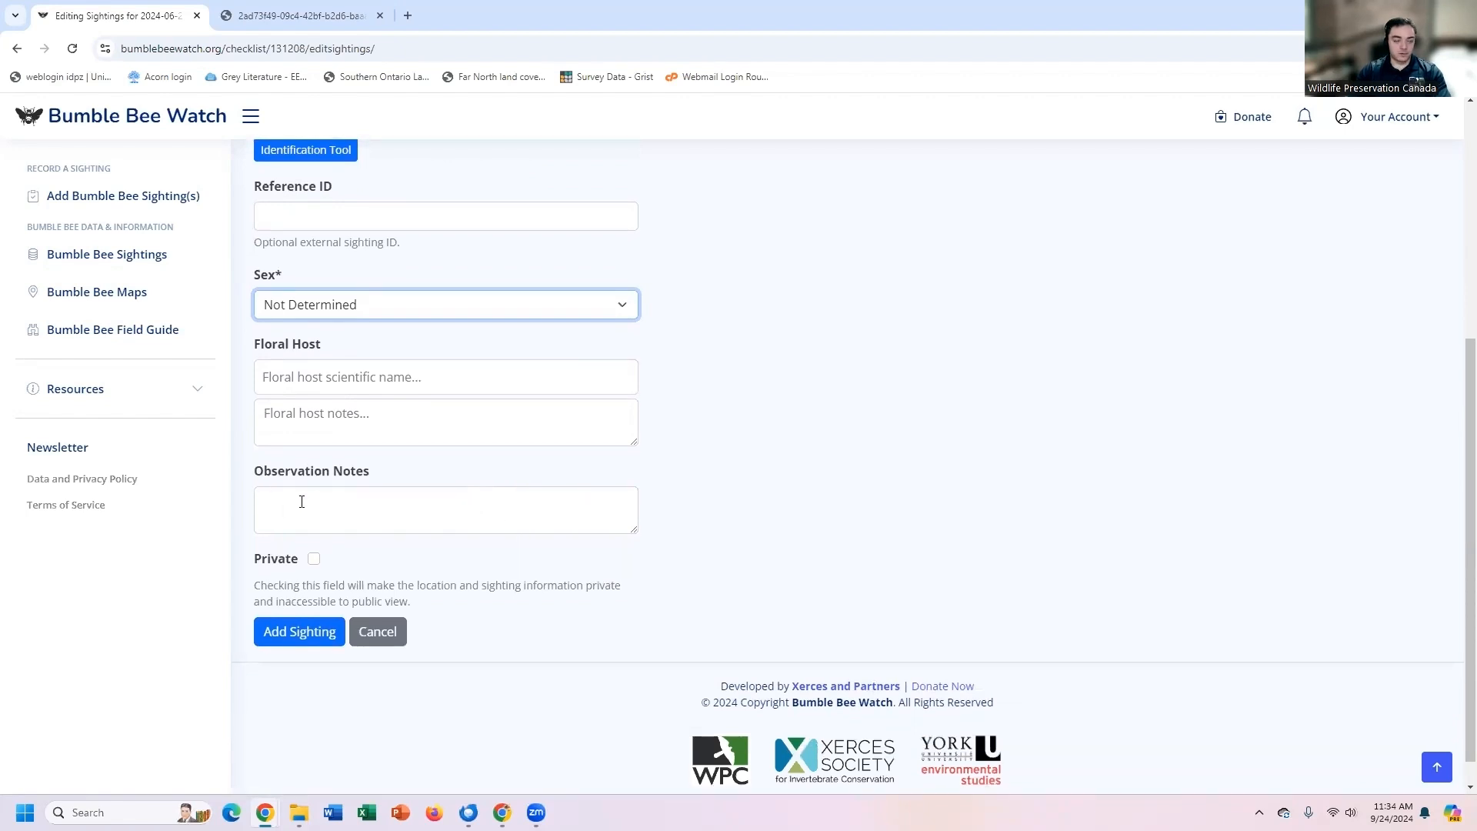
scroll(593, 505, up, 5)
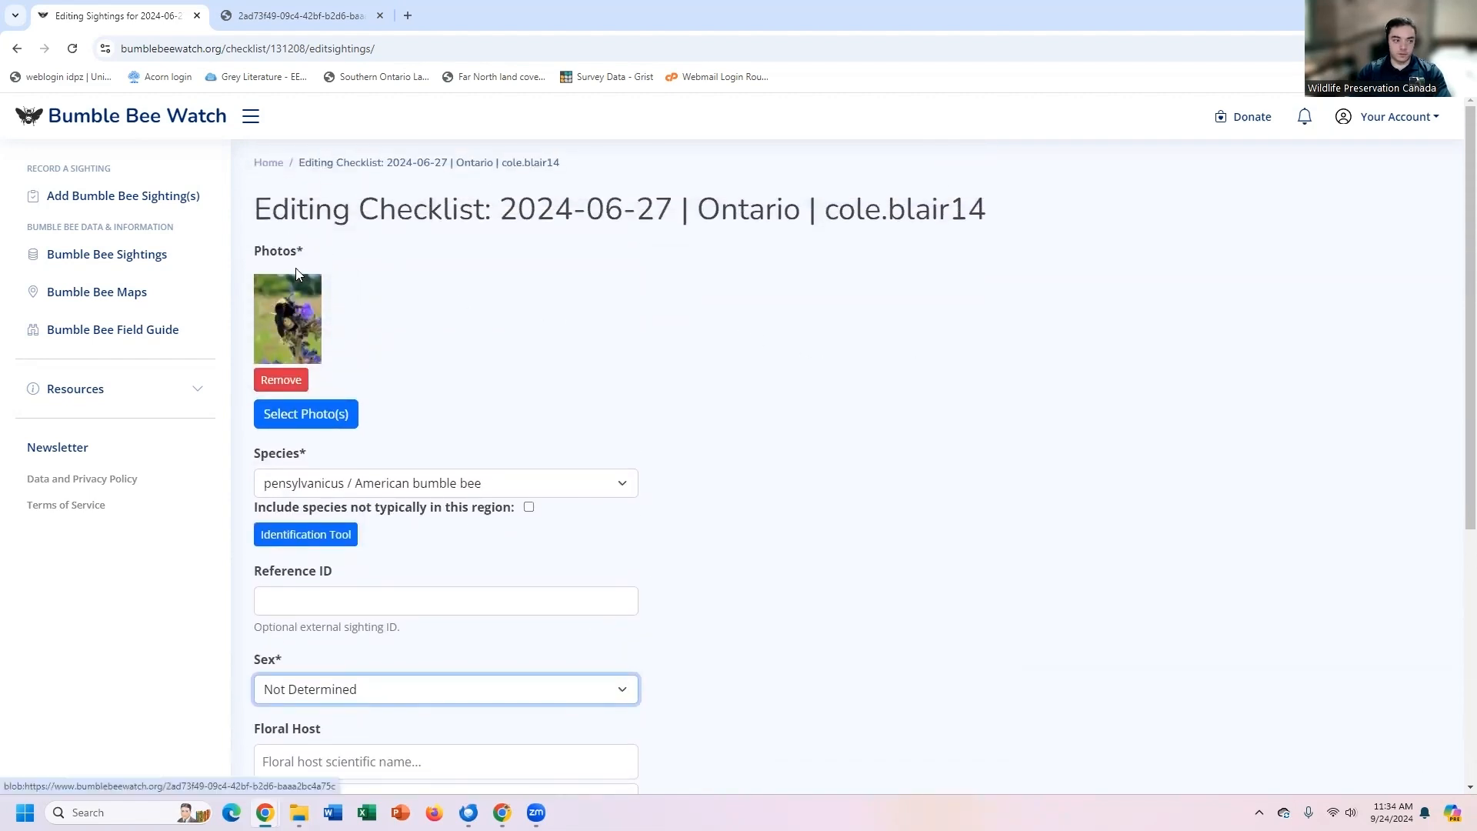
scroll(491, 290, down, 1)
scroll(600, 326, down, 1)
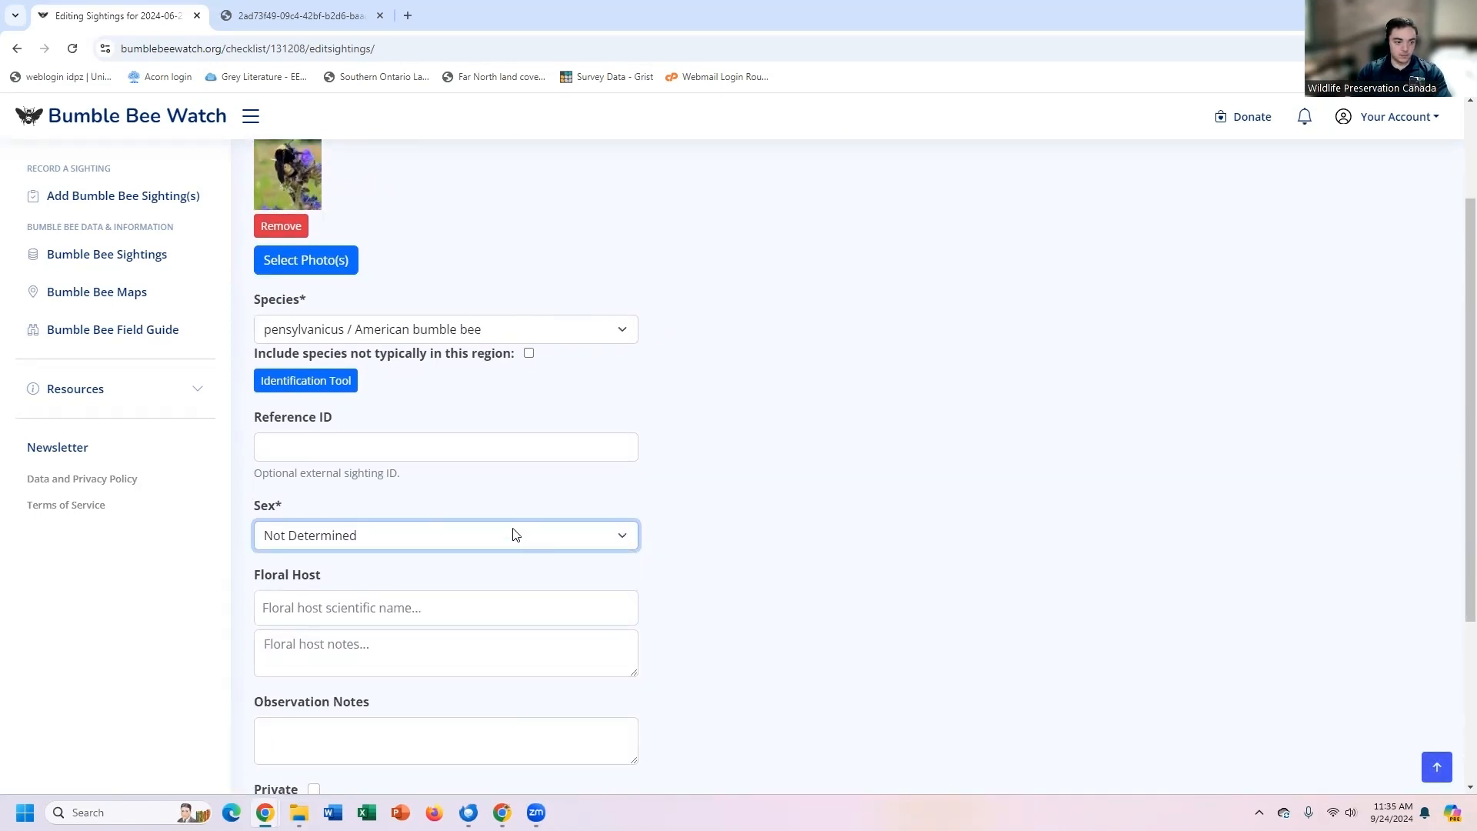
scroll(513, 478, down, 3)
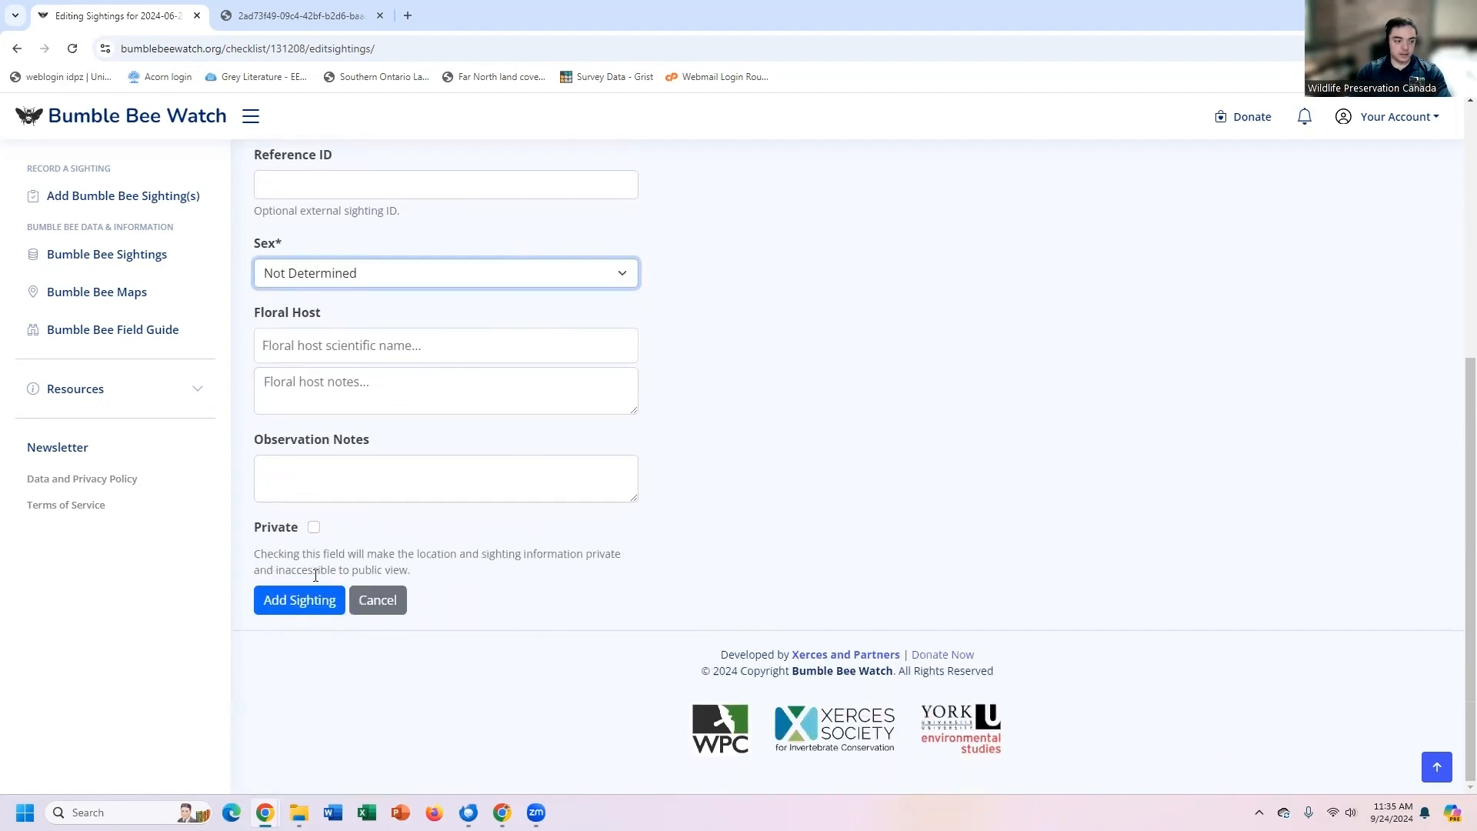
click(302, 599)
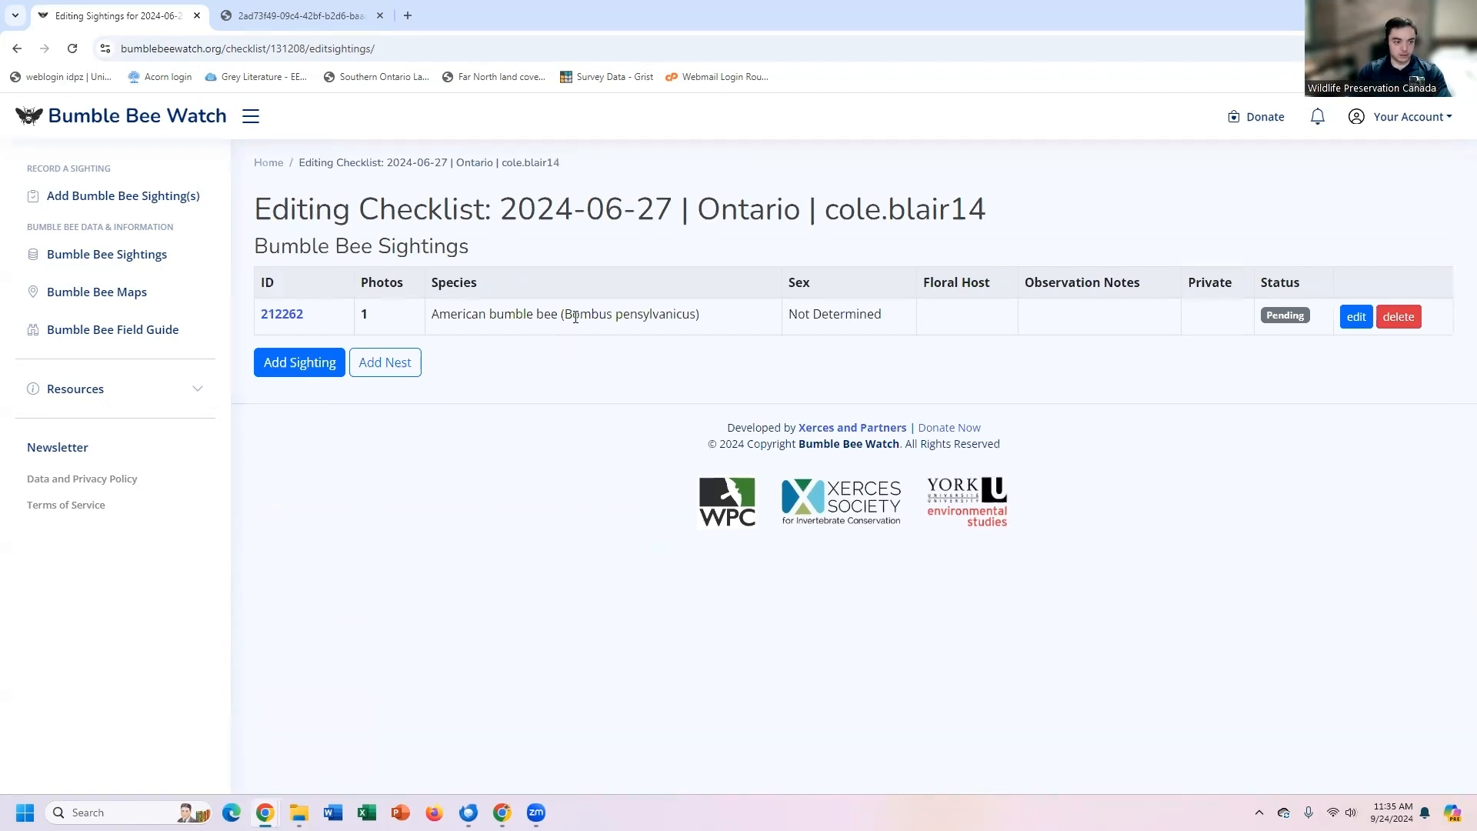
Step: Open the added sighting's page in a new tab and examine its photo and details
right_click(300, 325)
click(312, 332)
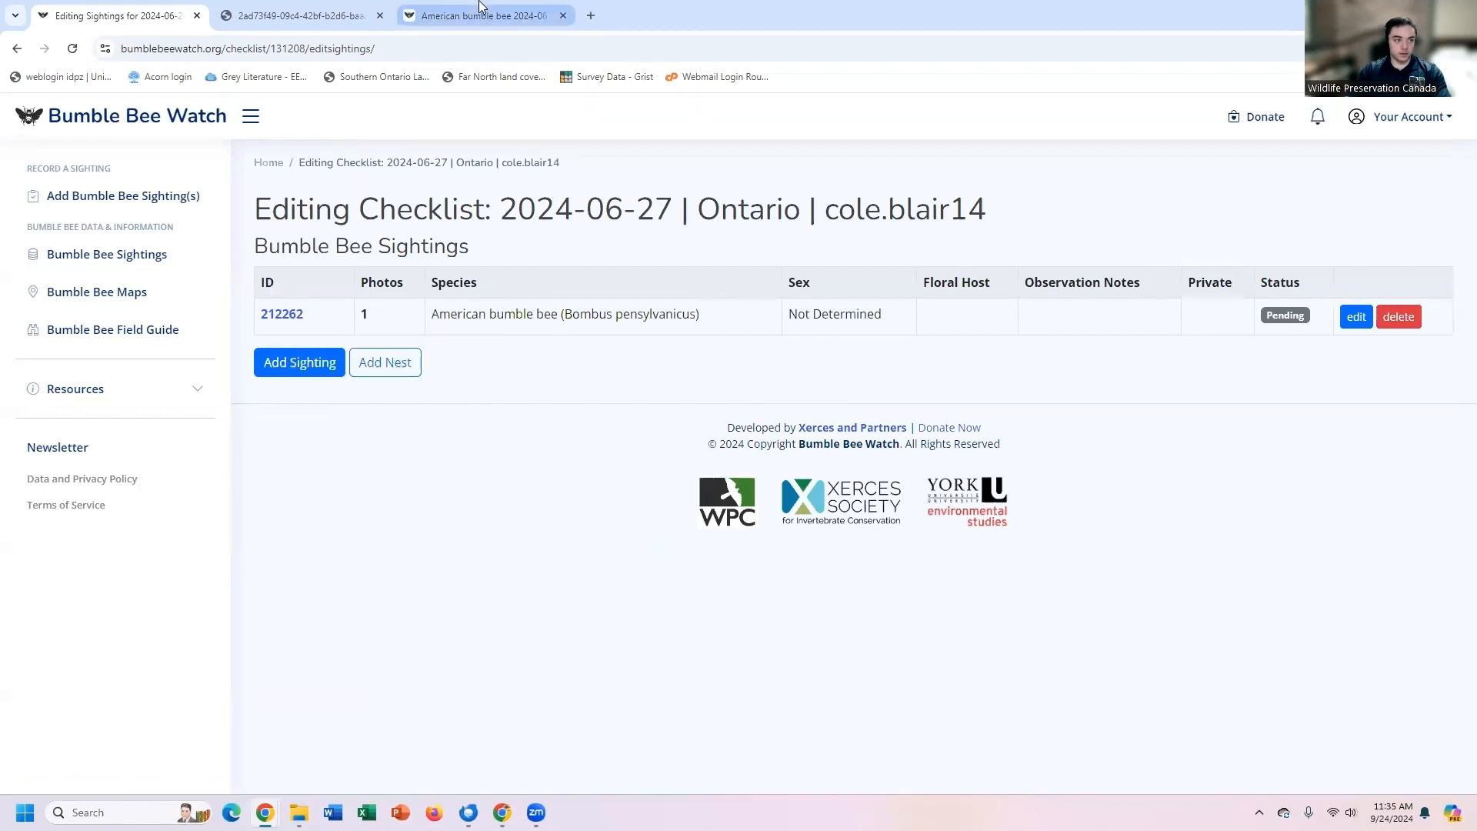
click(479, 14)
scroll(601, 349, down, 1)
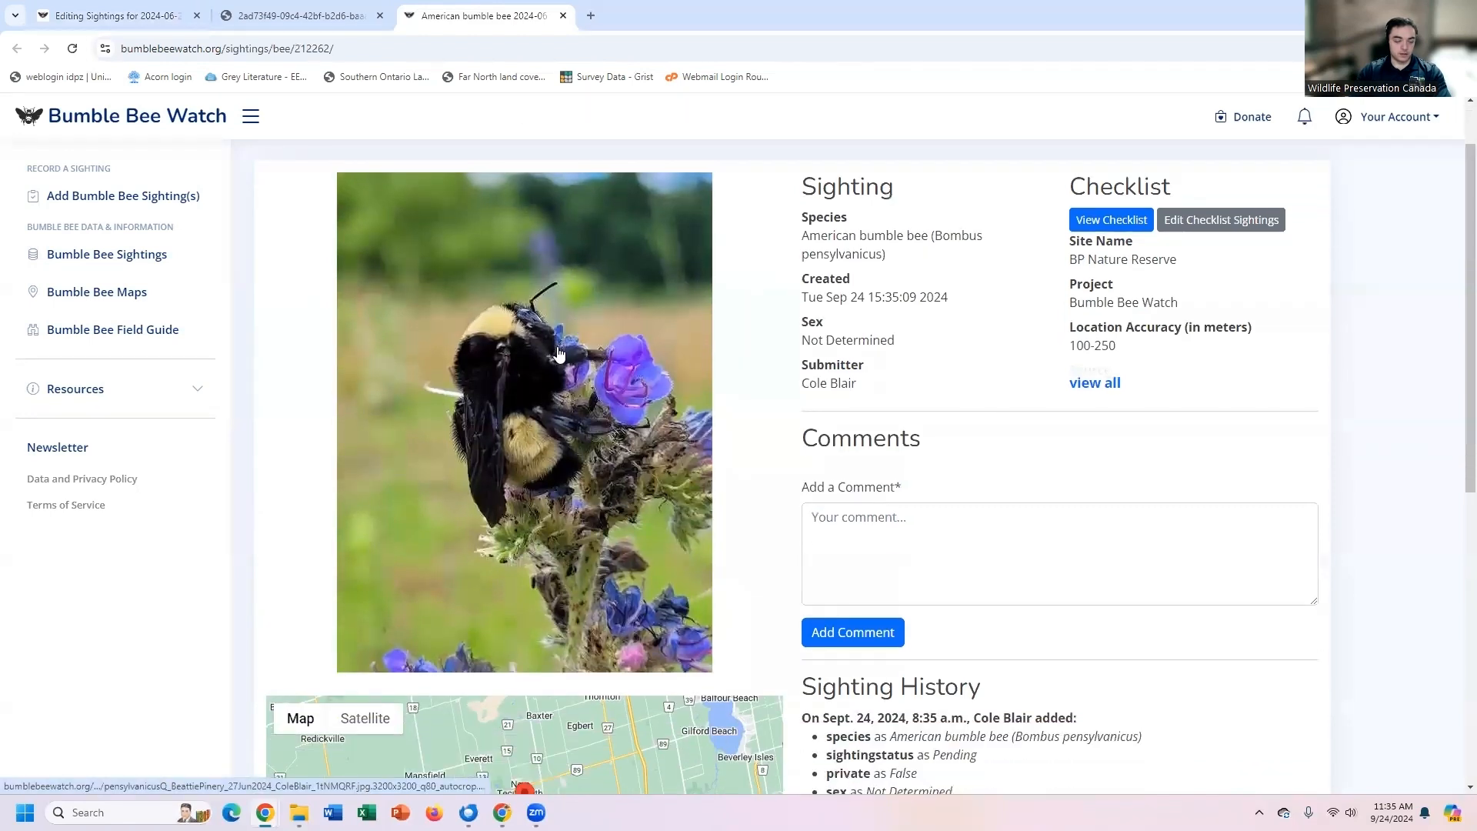
scroll(645, 366, down, 1)
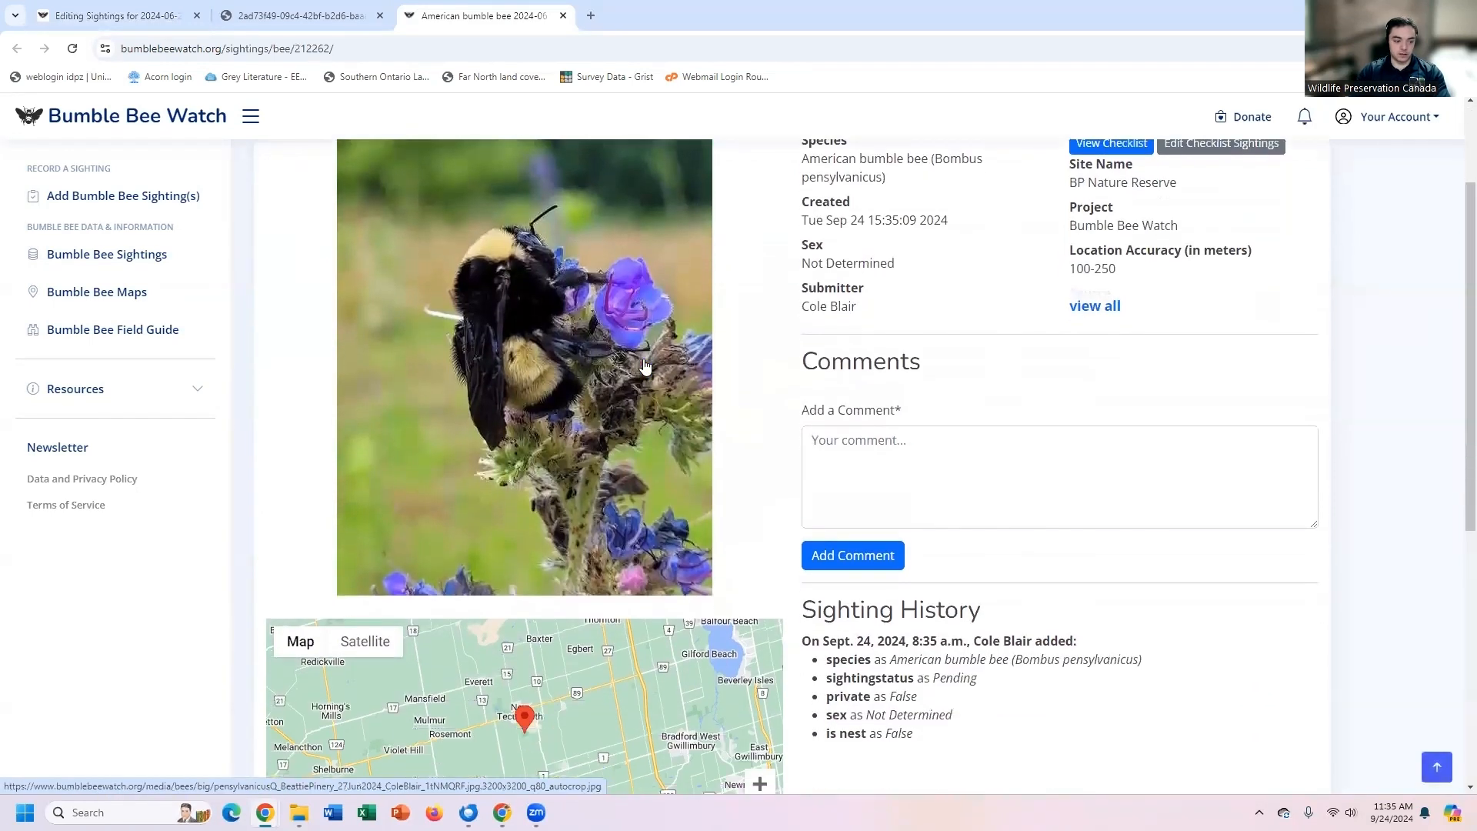
scroll(645, 367, up, 1)
Step: Zoom the sighting's map in on the marker to examine its location
scroll(846, 323, down, 4)
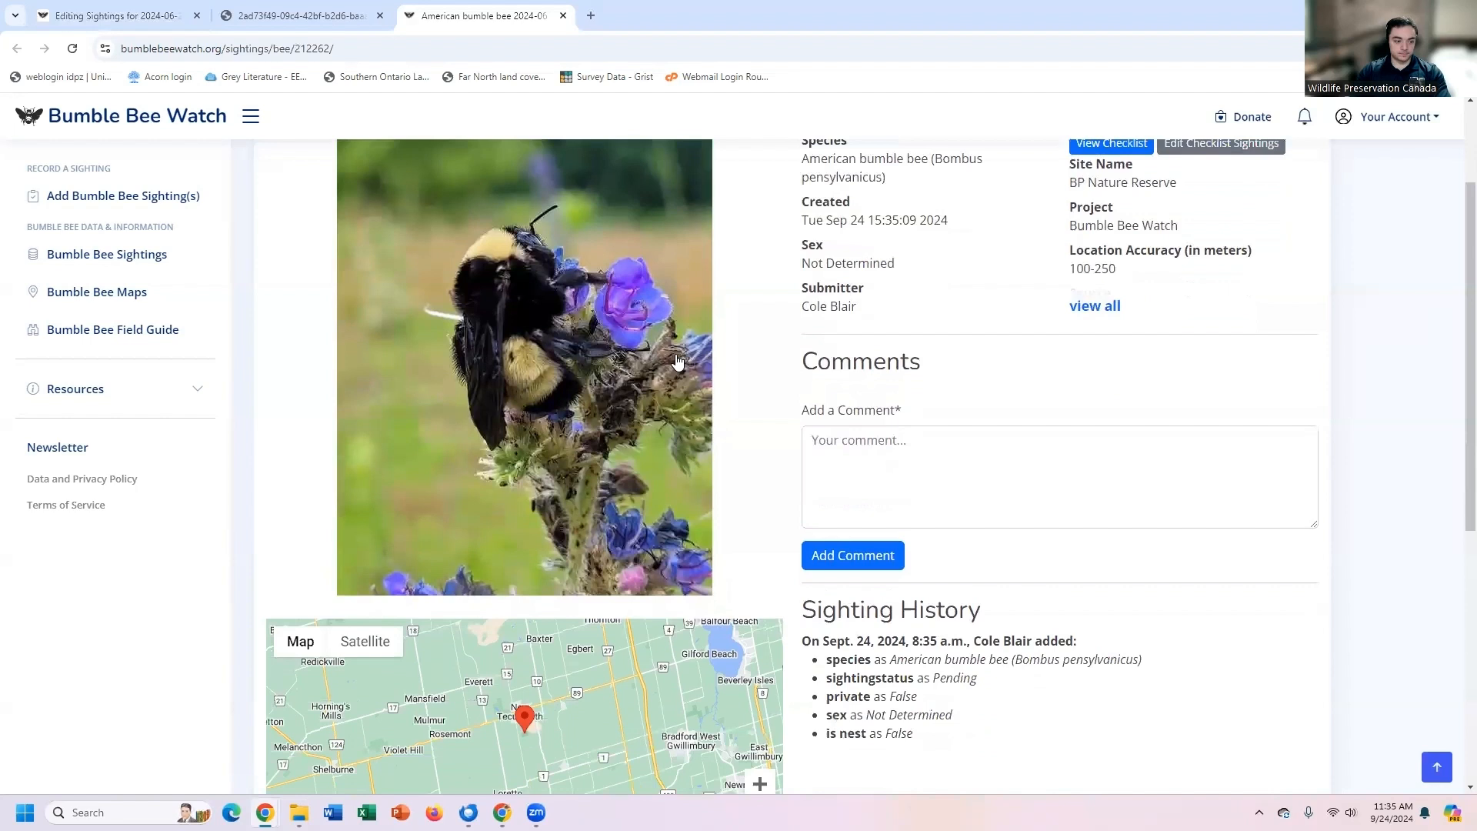
click(770, 557)
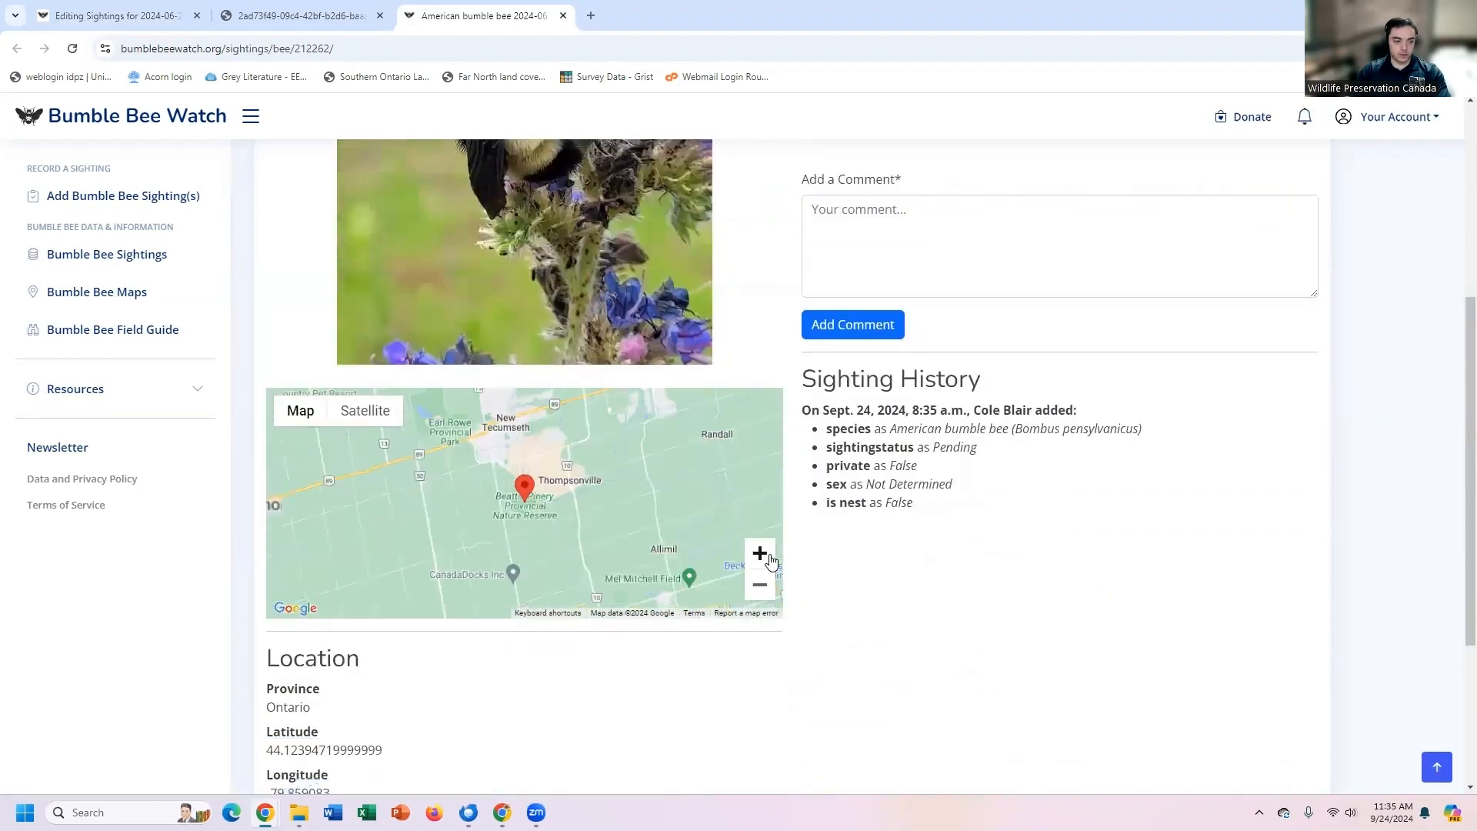
click(770, 557)
click(770, 557)
click(761, 588)
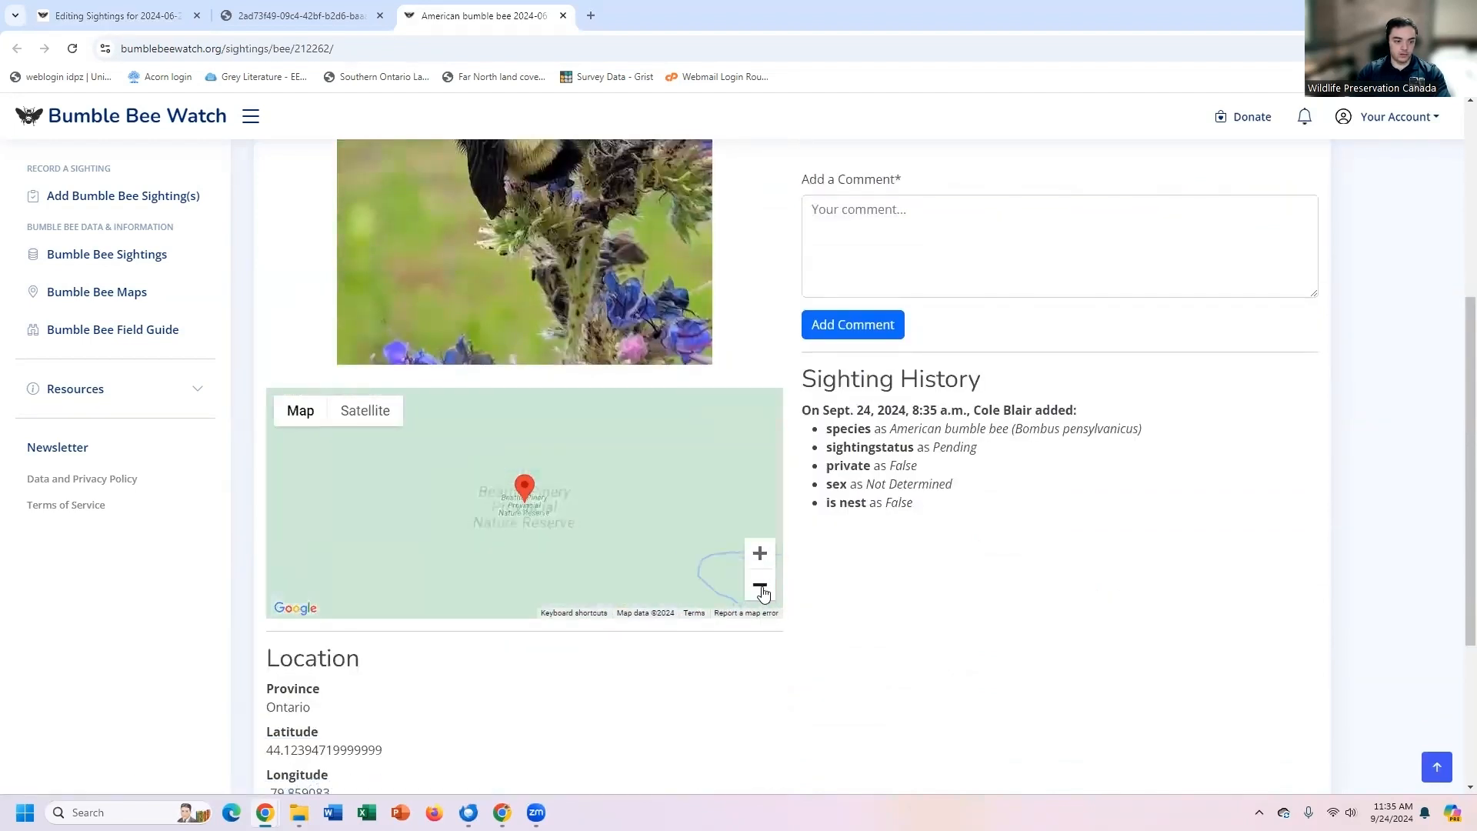
scroll(1016, 510, down, 1)
Step: Expand all of the checklist details on the sighting's page and read the location and Sighting History sections
scroll(1015, 509, up, 5)
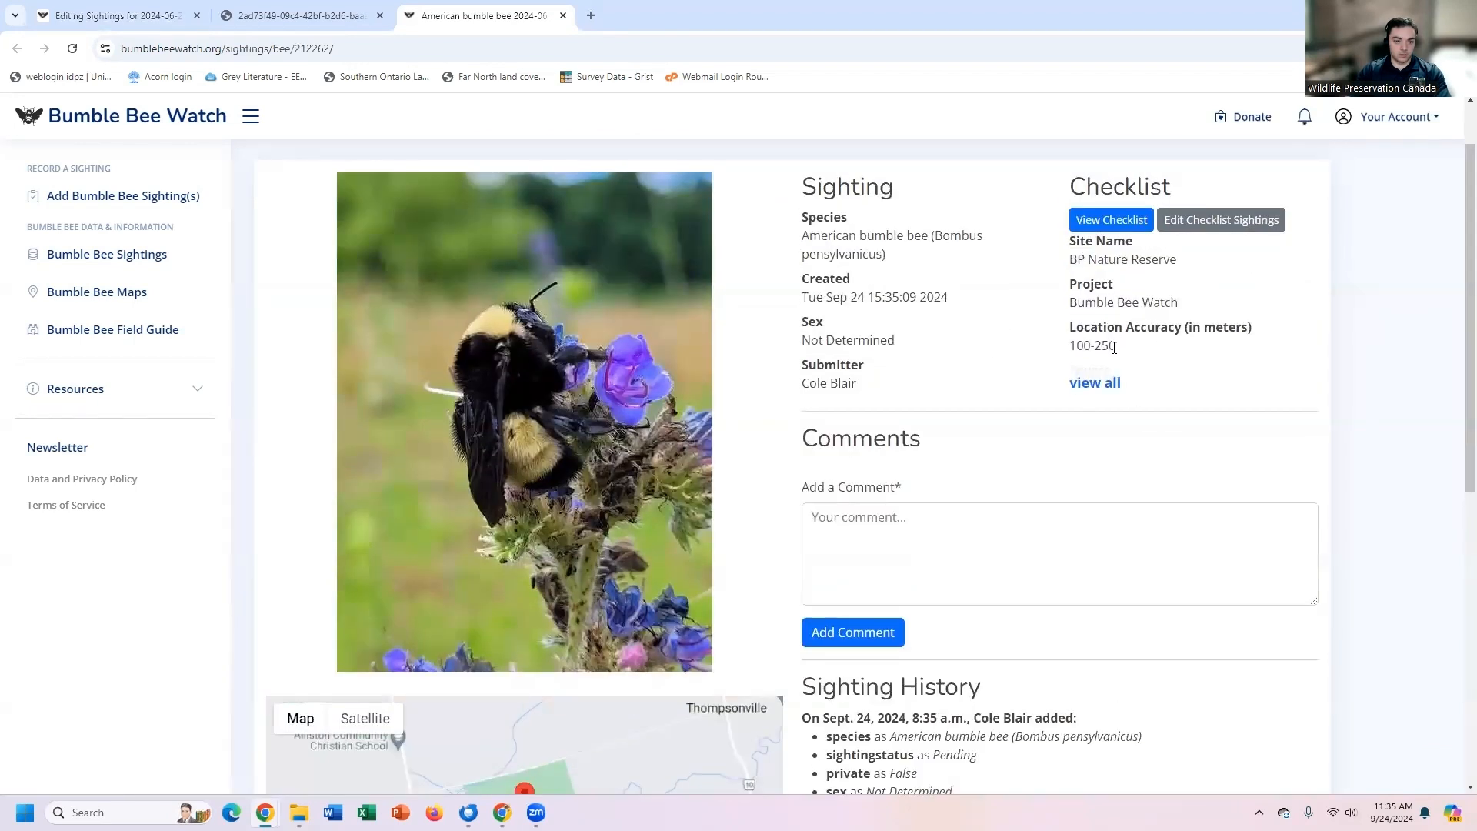
click(1094, 383)
scroll(910, 403, down, 4)
scroll(919, 408, down, 1)
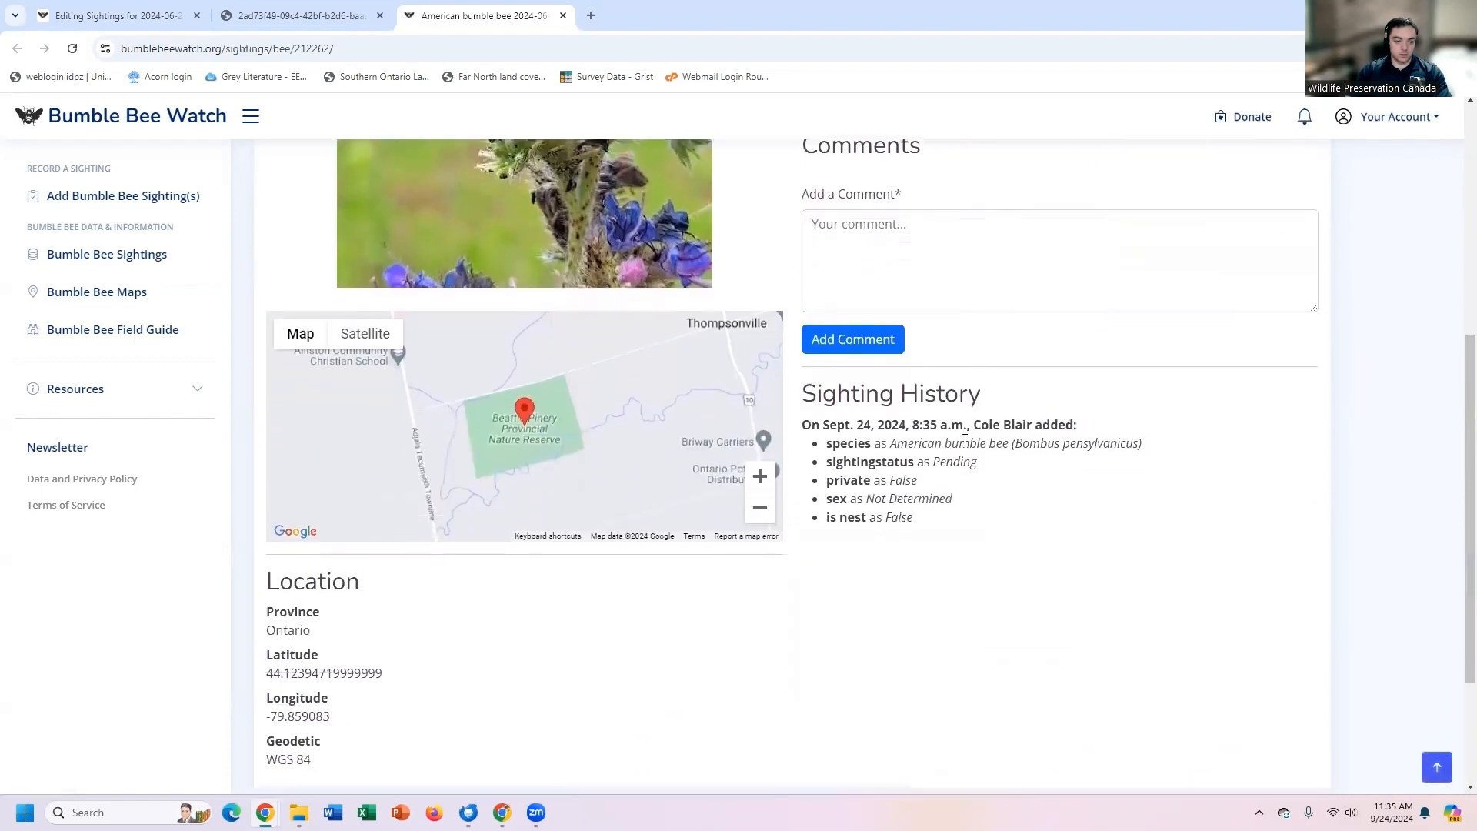
scroll(969, 425, down, 1)
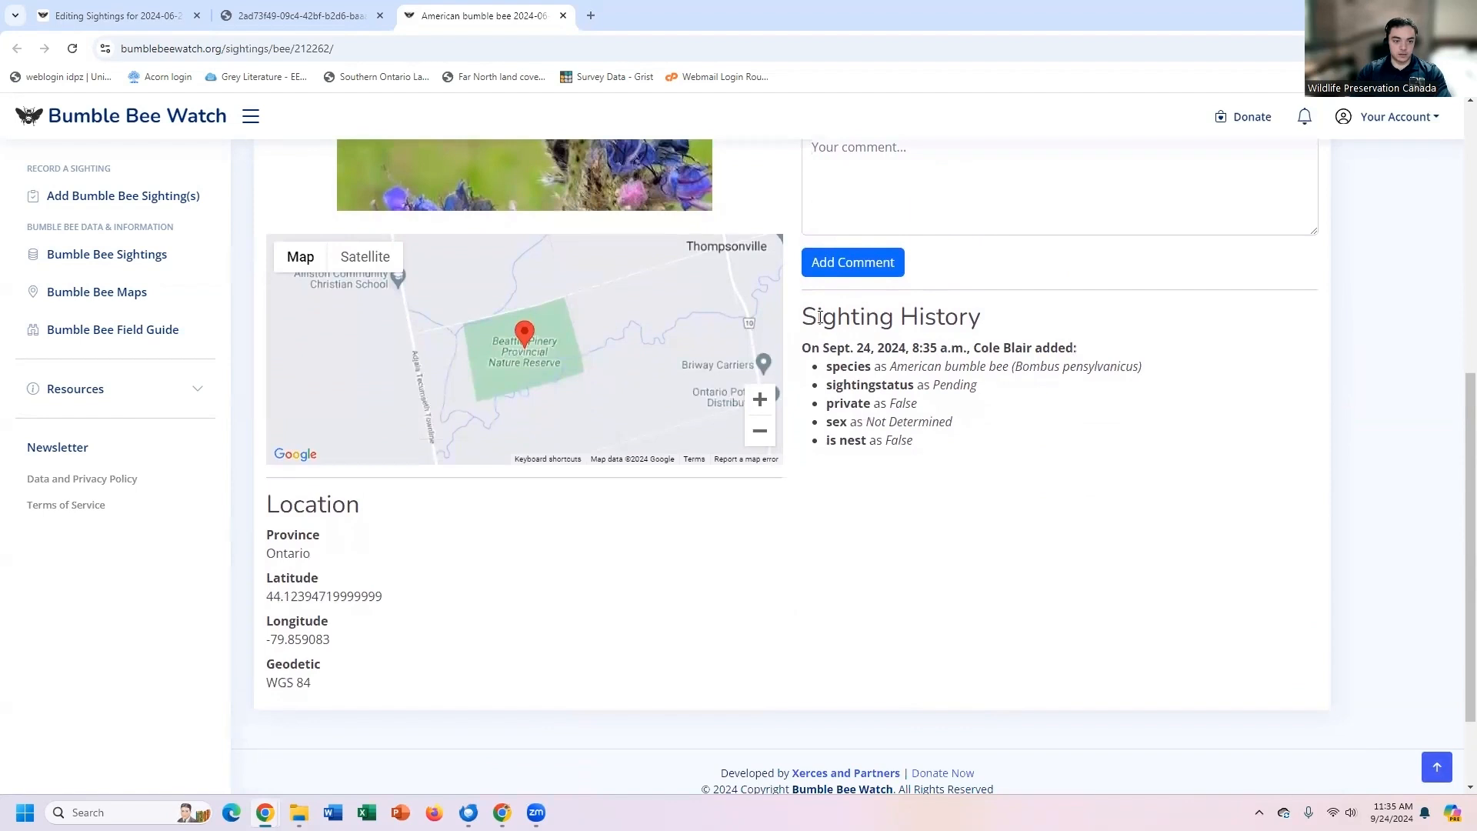
drag(803, 316, 817, 317)
click(859, 319)
scroll(952, 453, up, 6)
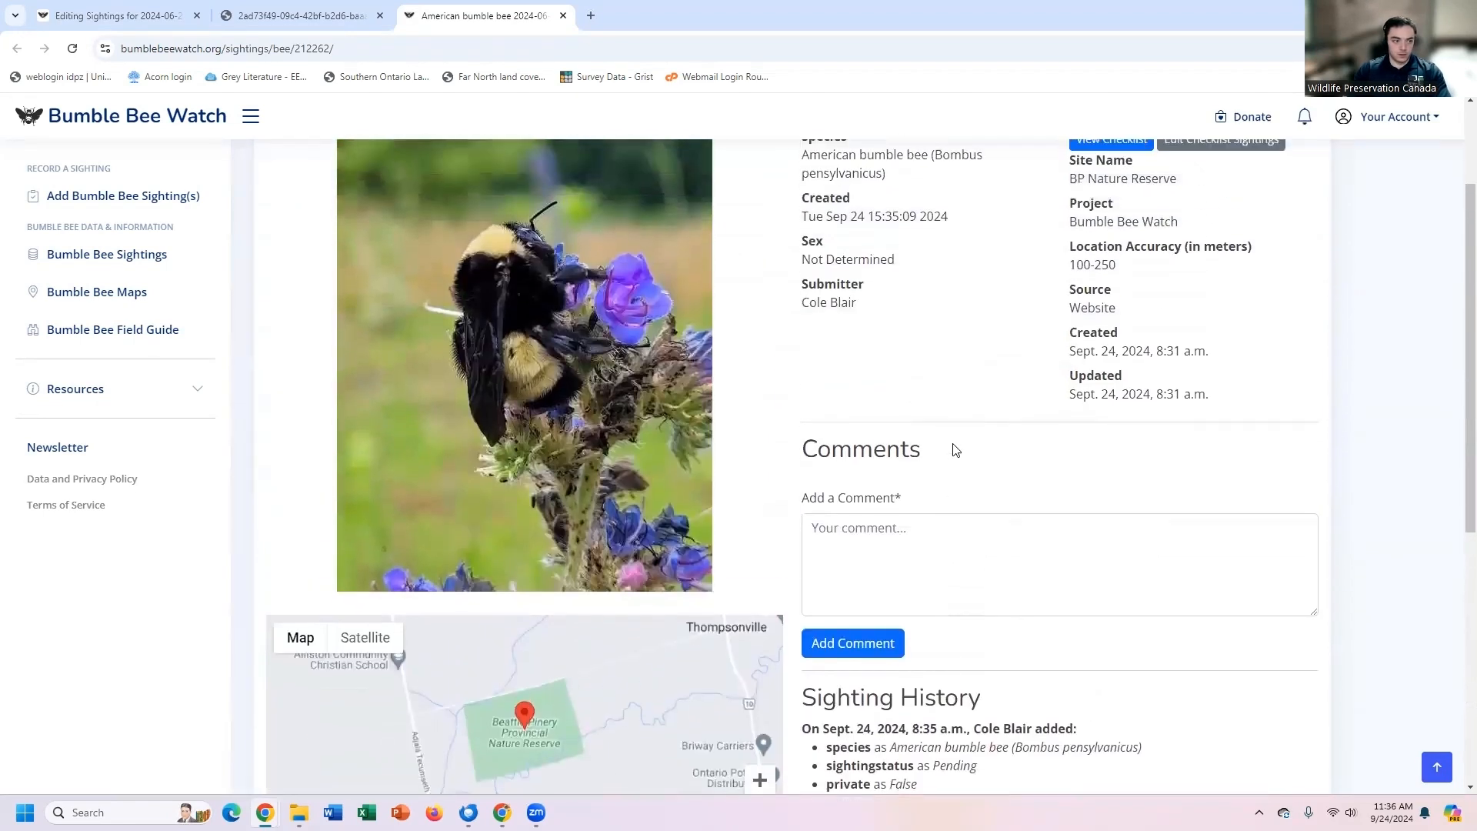
Step: Open the pending American bumble bee sighting for editing from the checklist, look over its fields and cancel without saving
click(132, 9)
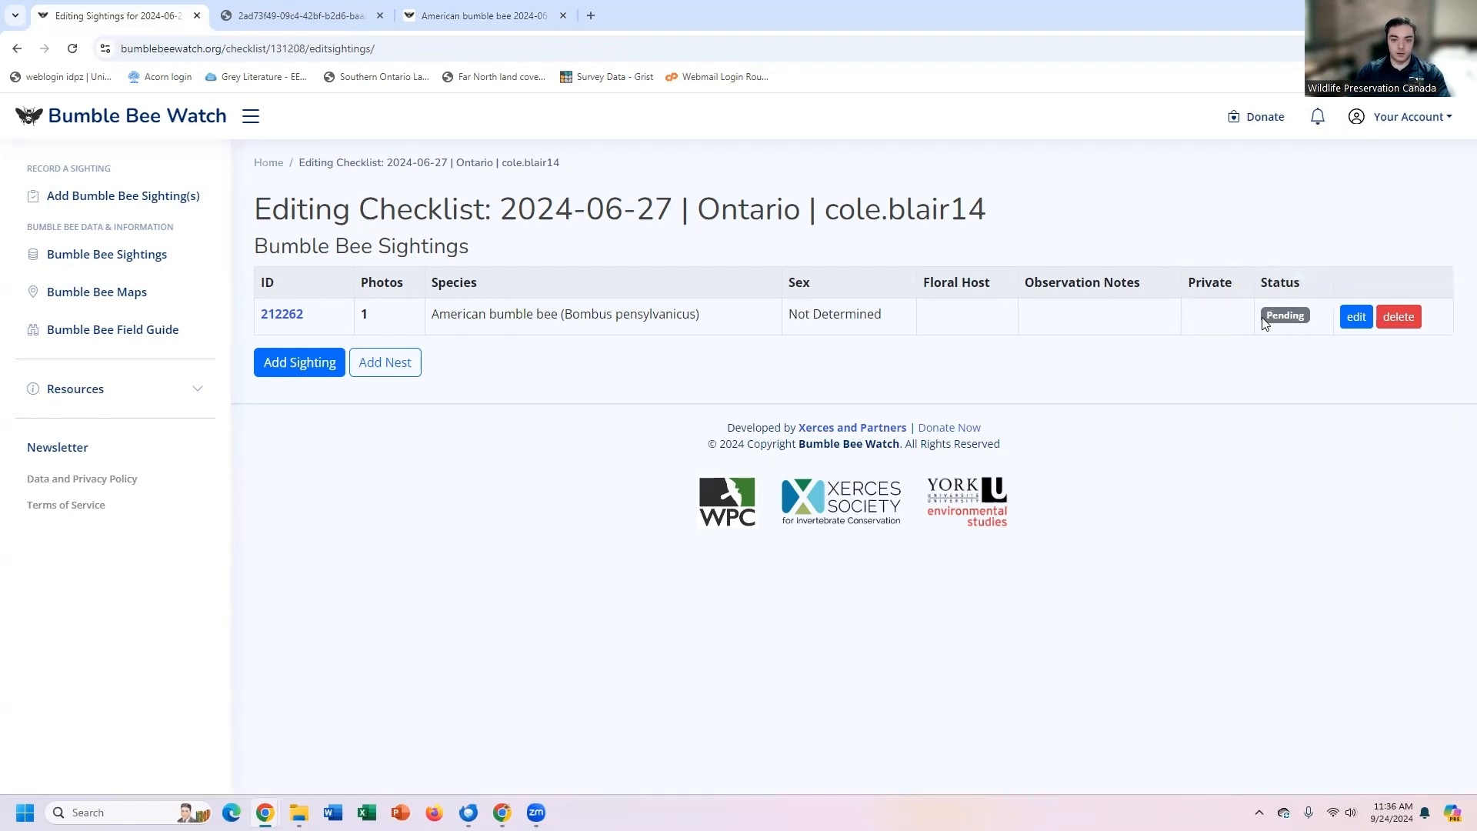
click(1356, 318)
scroll(808, 308, down, 3)
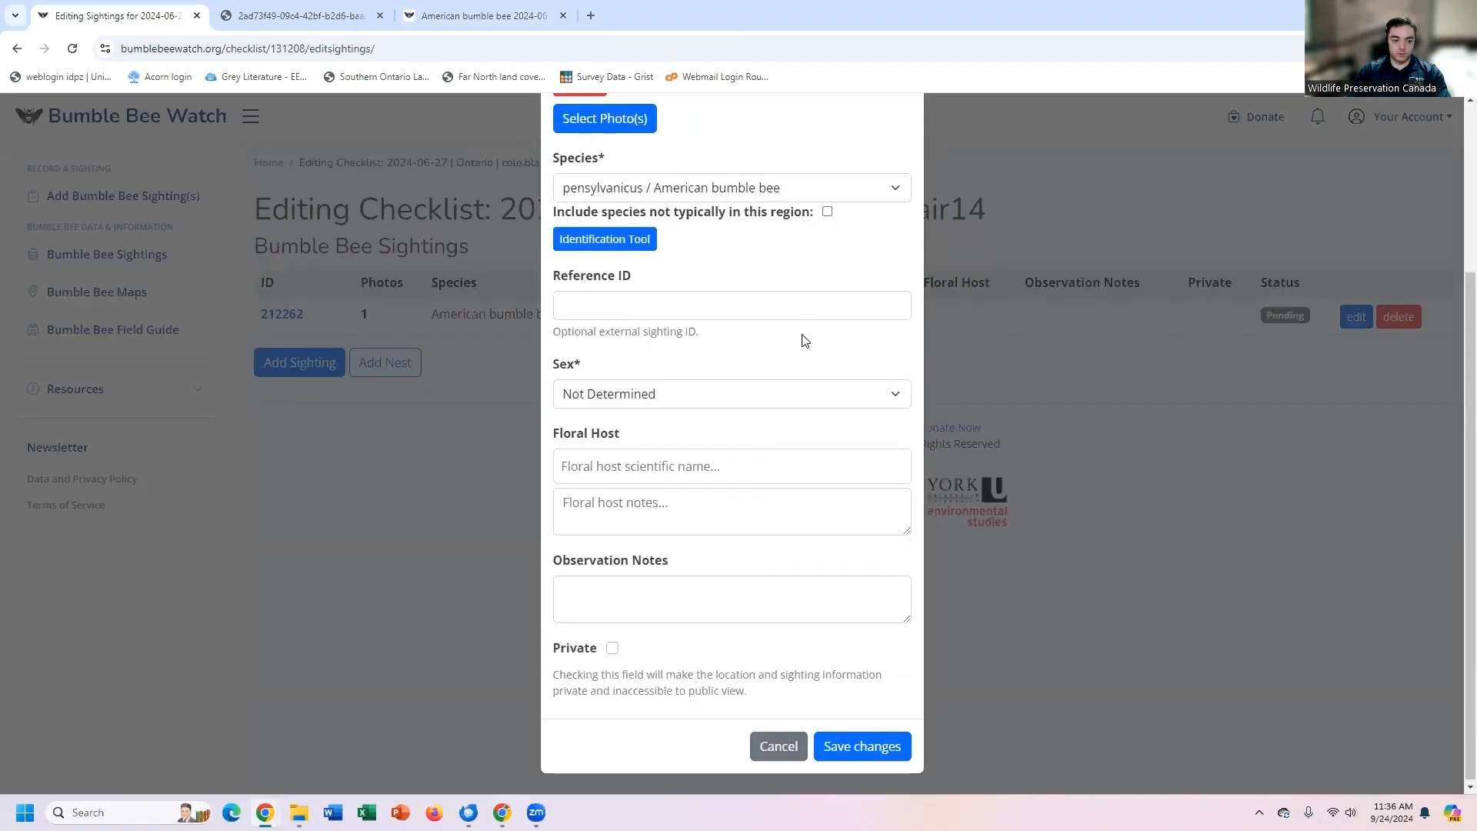
scroll(769, 385, up, 2)
scroll(739, 500, down, 3)
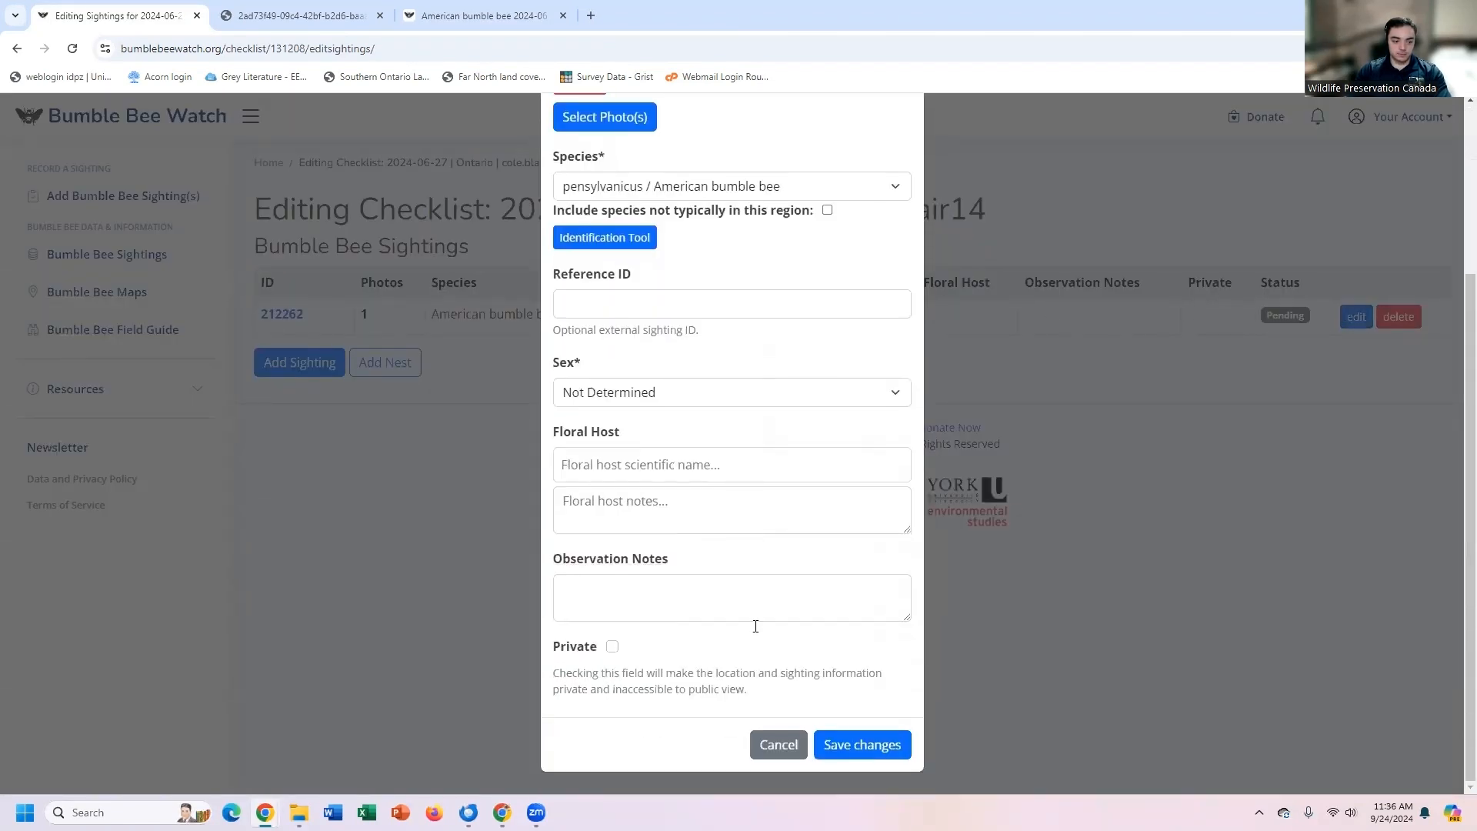
click(779, 746)
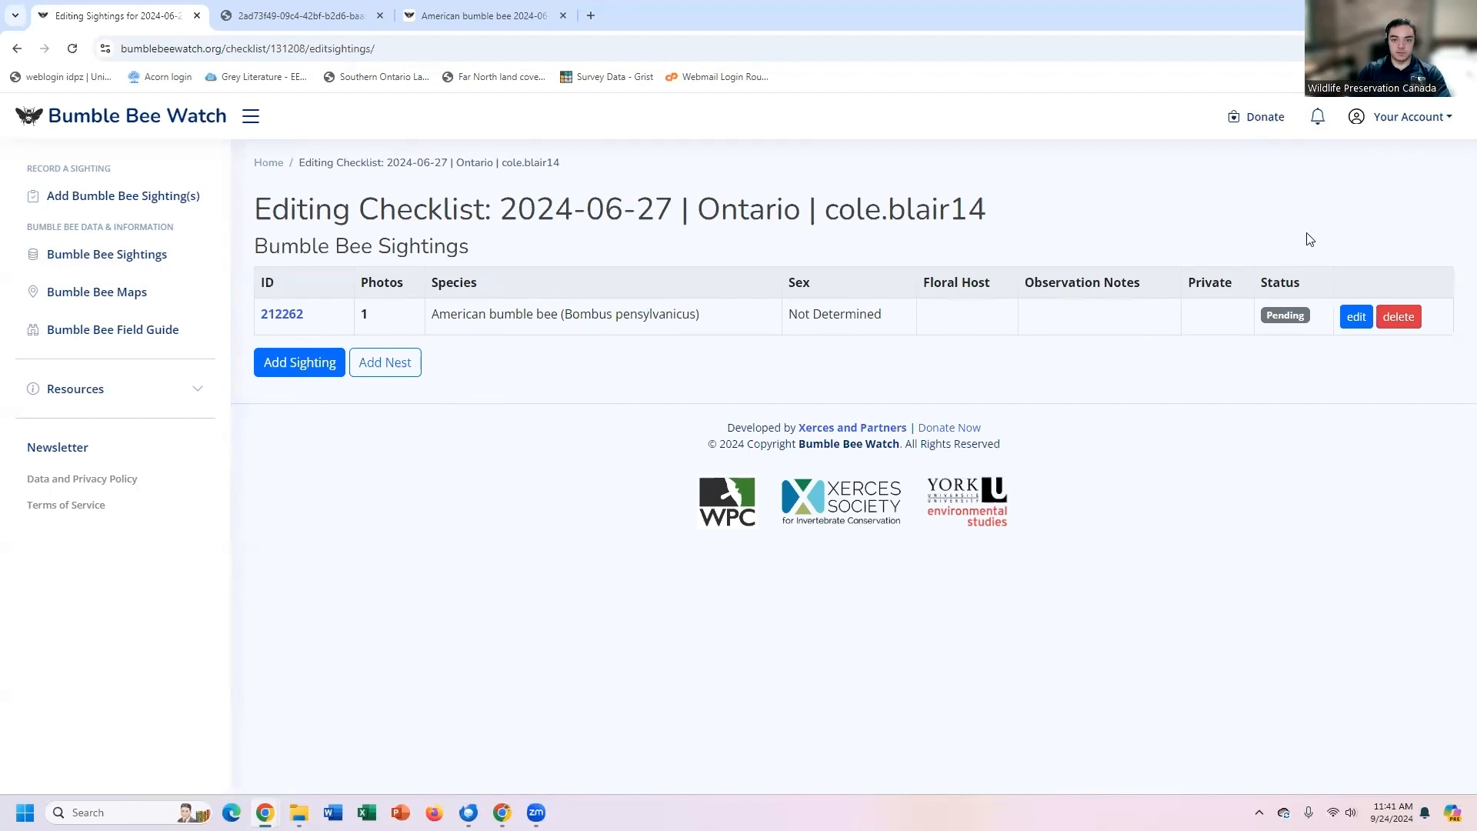
Step: Open the account's profile page and look over its verified species
click(1414, 117)
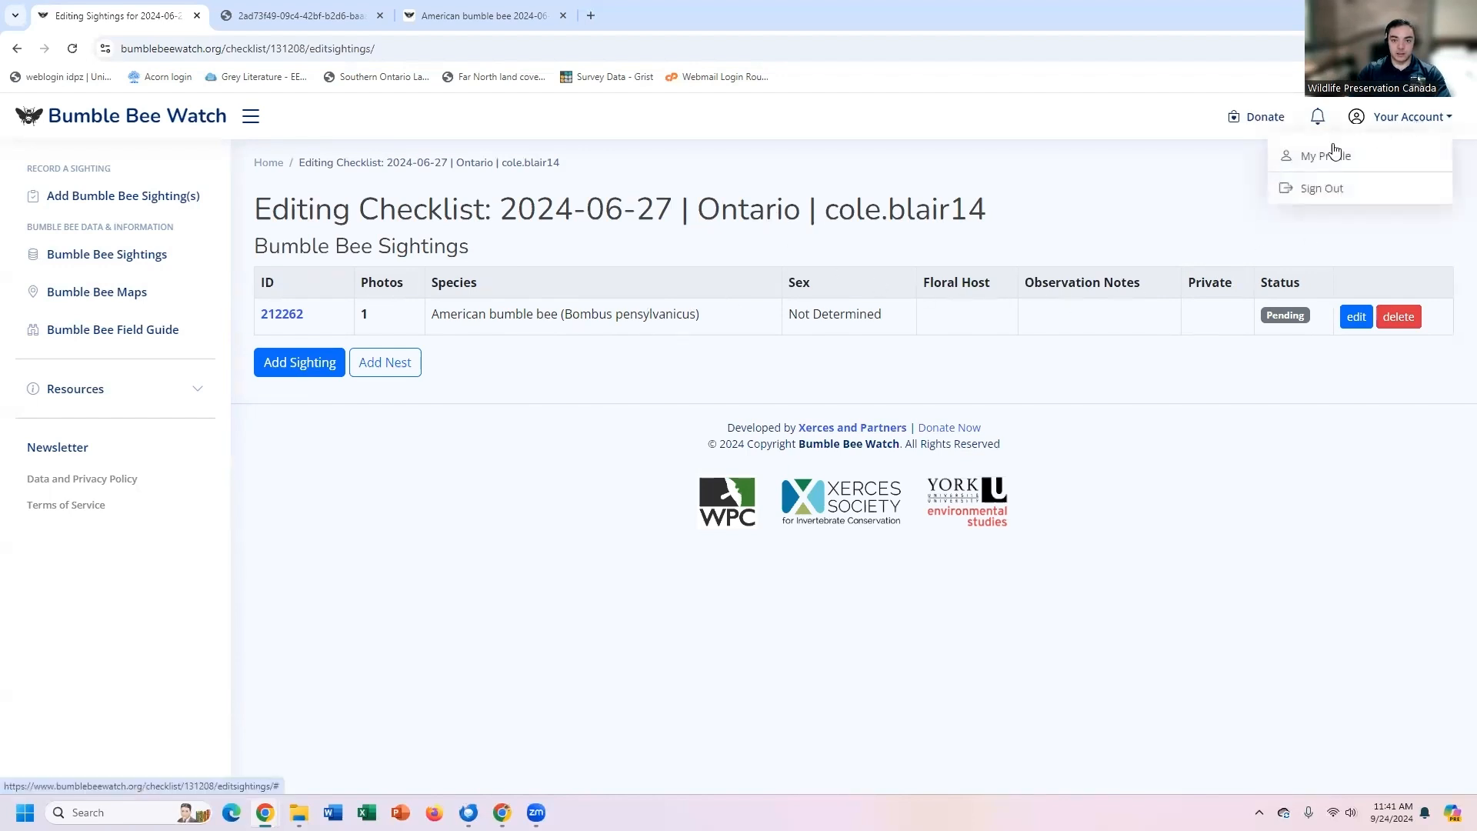
click(1319, 157)
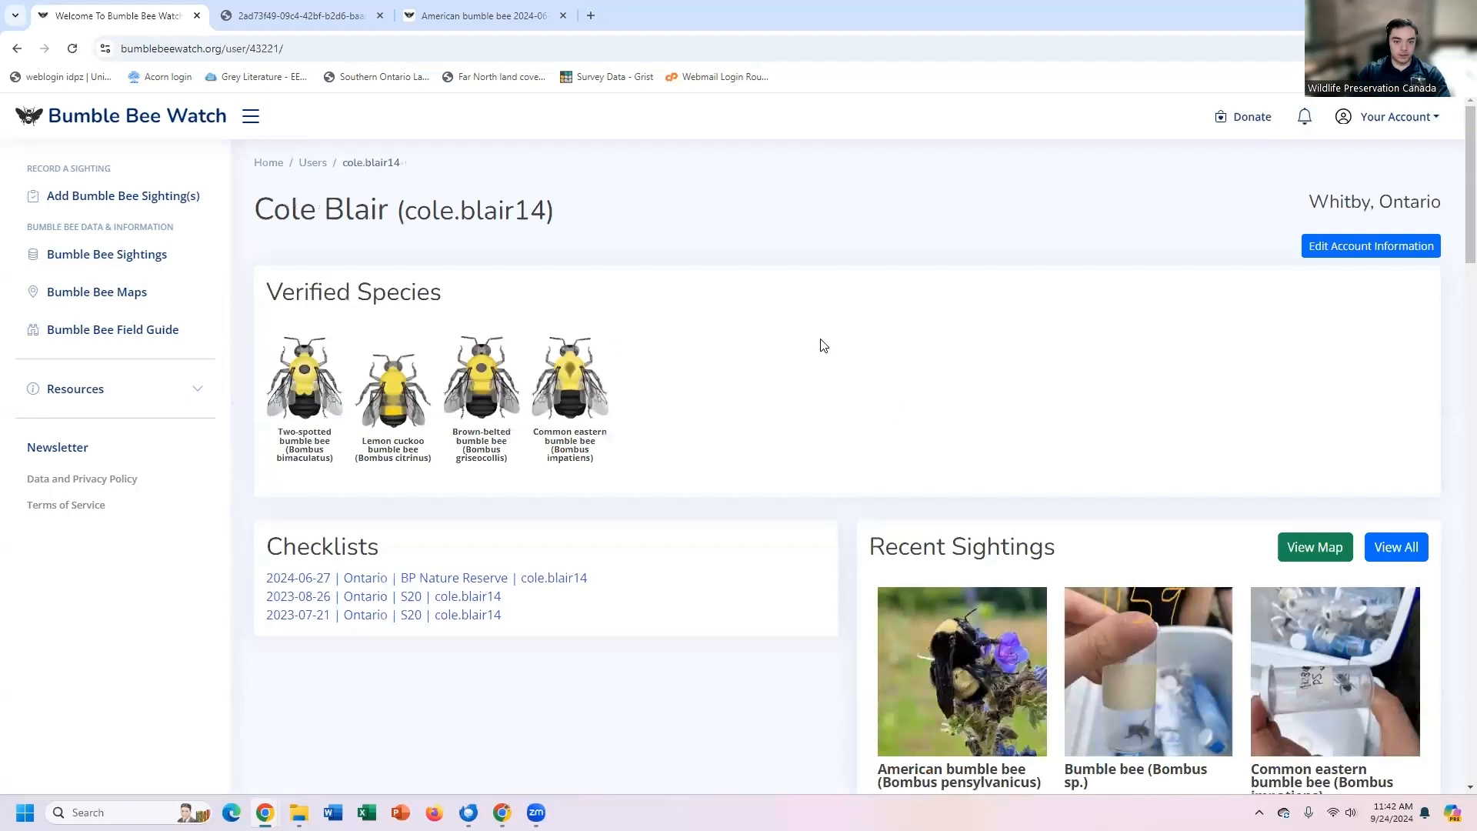
scroll(410, 277, down, 1)
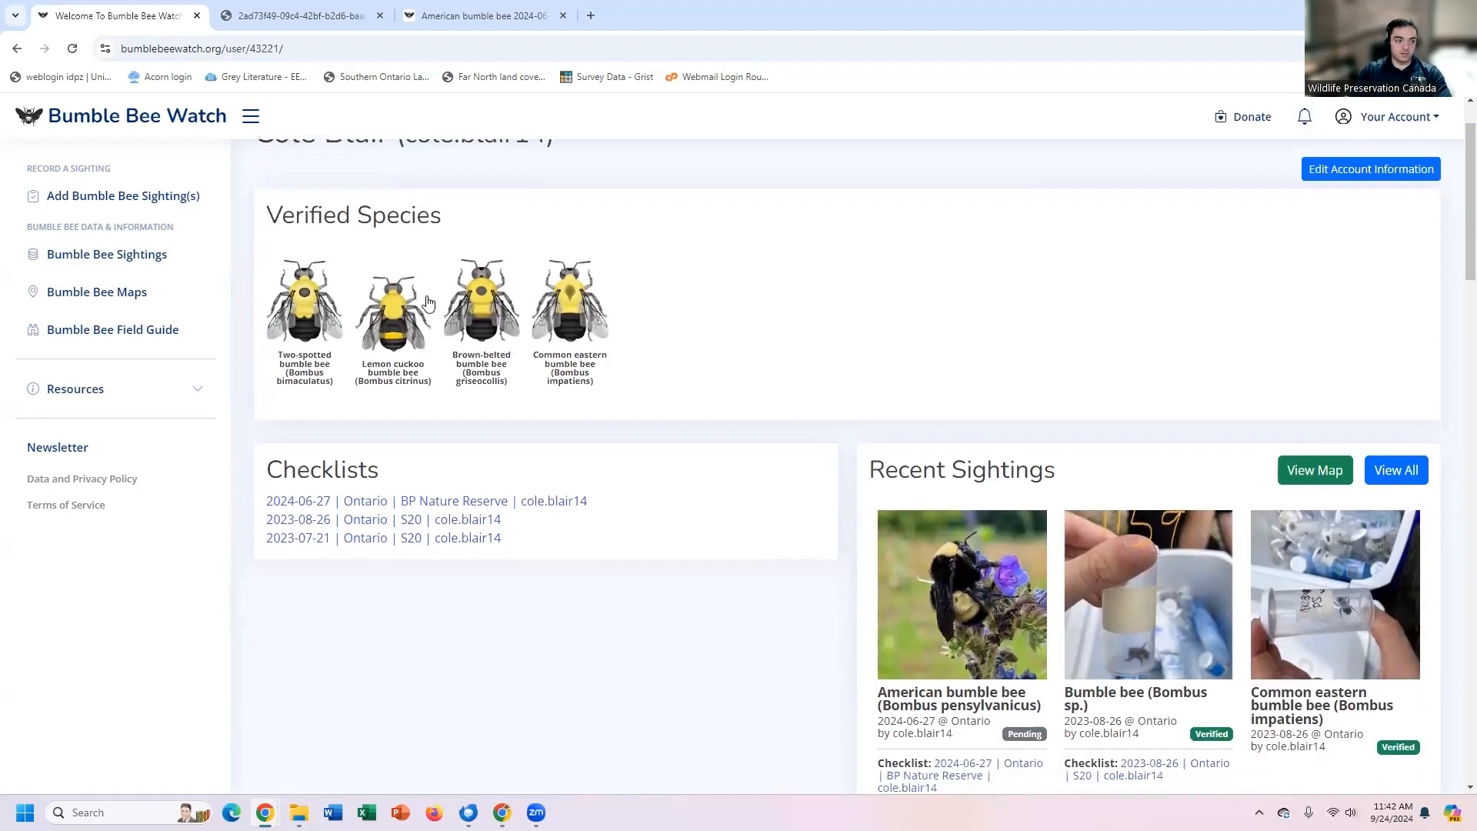
Step: View the 2024-06-27 BP Nature Reserve checklist from the profile, look through it and return to the profile
scroll(600, 320, down, 2)
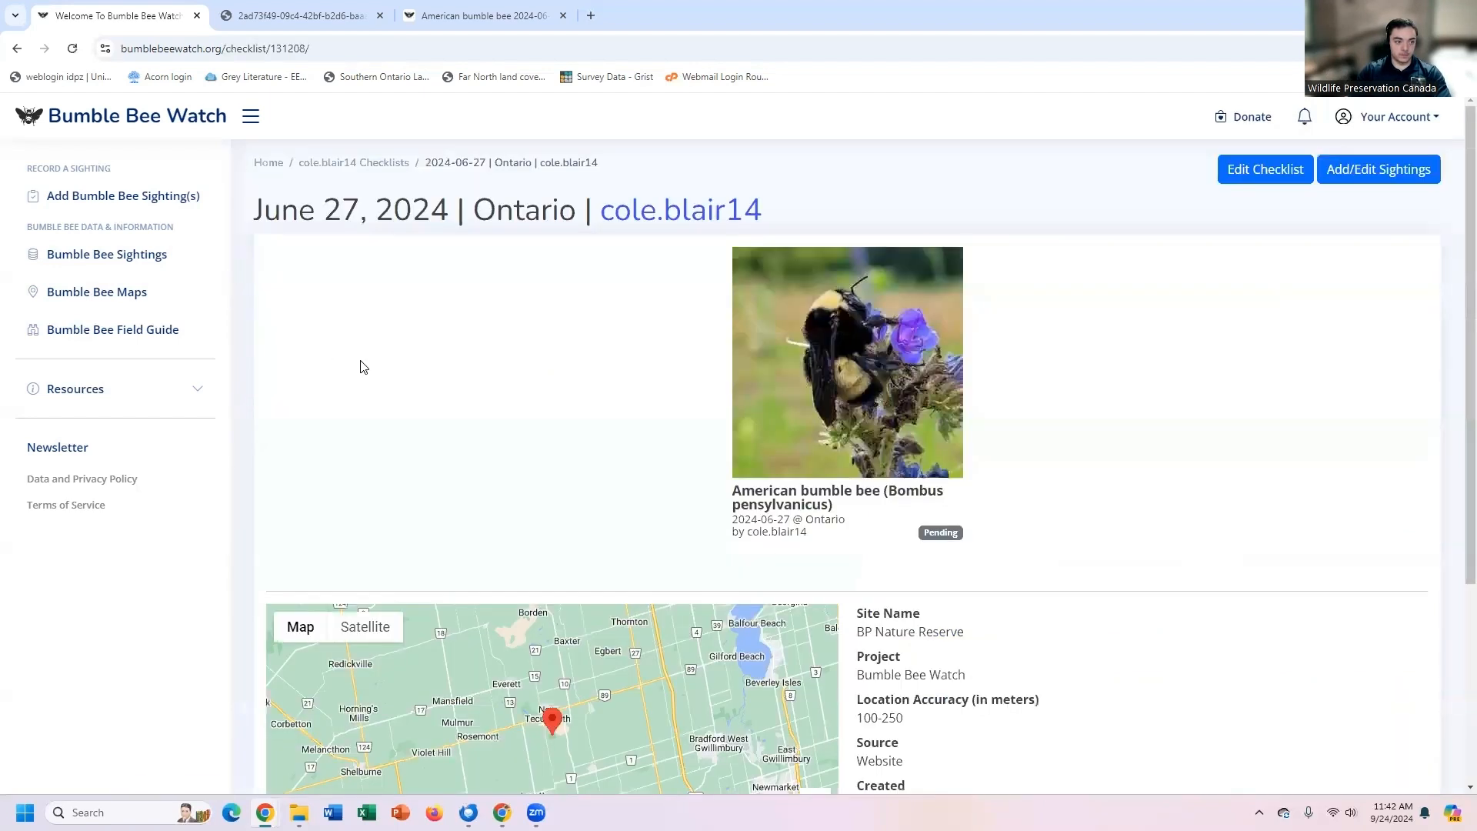
scroll(875, 392, down, 4)
scroll(876, 386, up, 4)
click(16, 49)
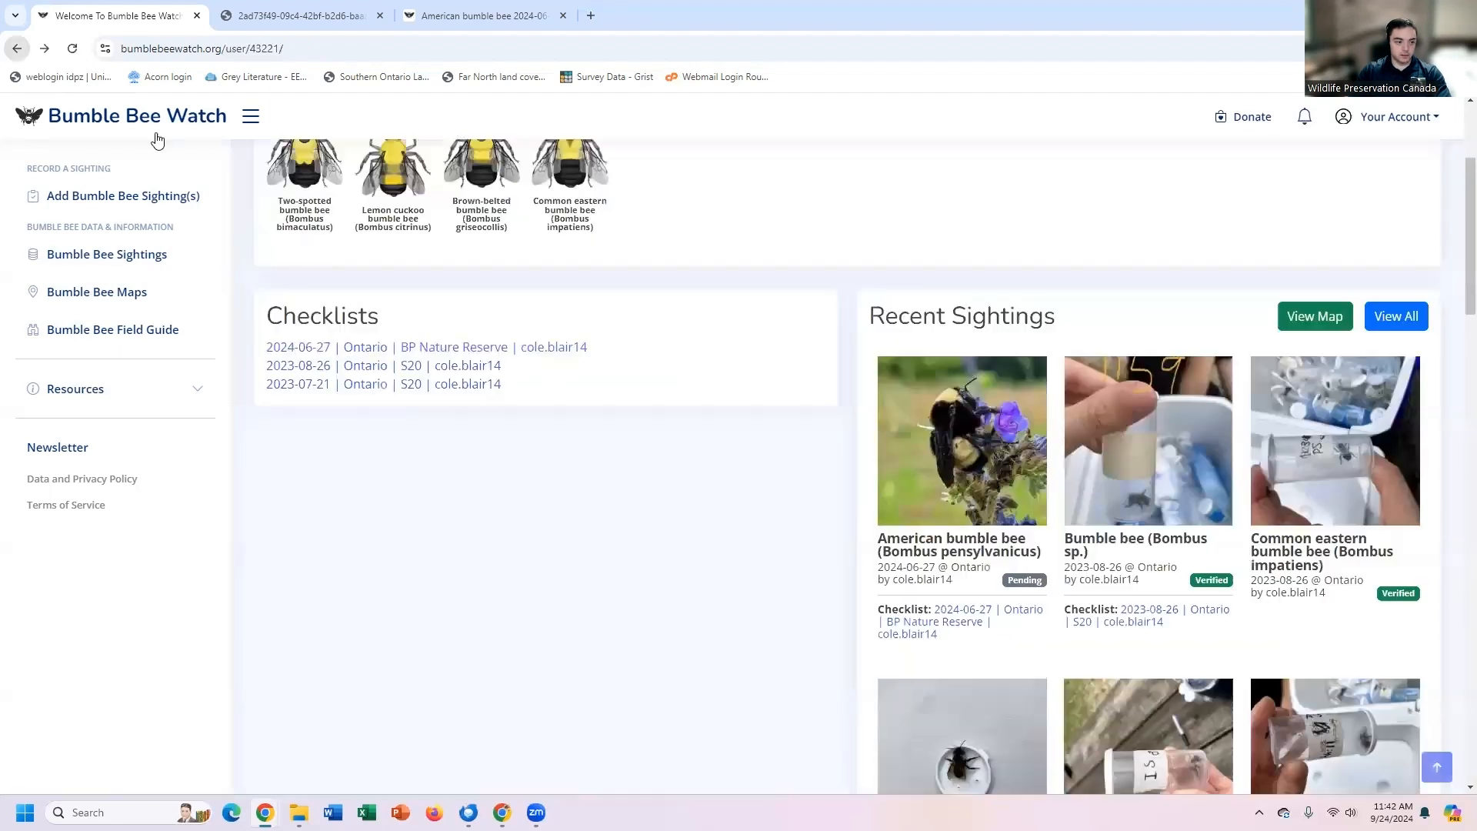
Step: Open the 2023-08-26 S20 checklist from the profile and look through its sightings and their verification statuses
click(366, 374)
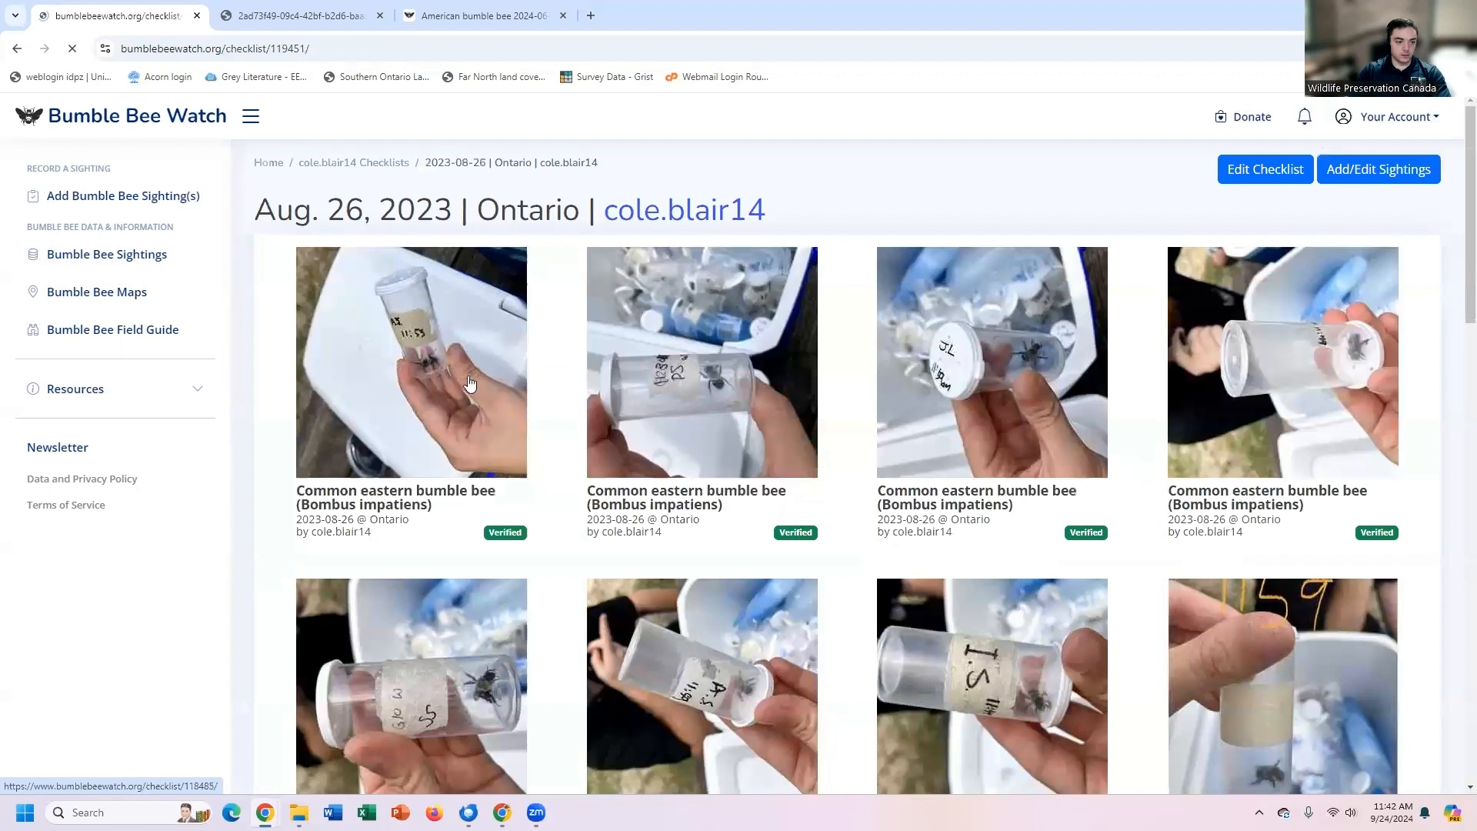
scroll(677, 411, down, 9)
scroll(585, 370, up, 10)
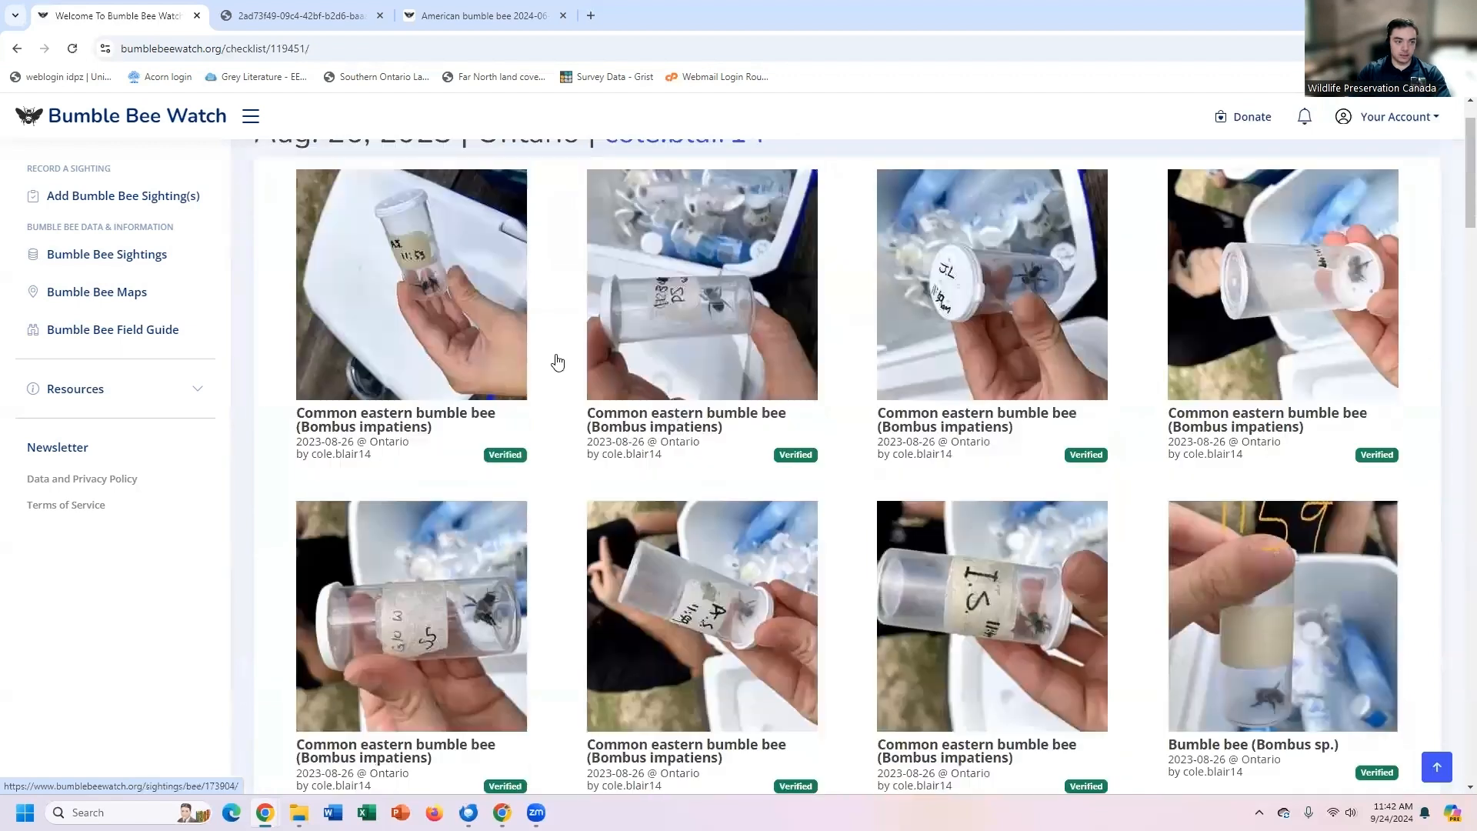
Step: Return to the account profile, look over its recent sightings and their verification statuses, and go back to the site's home page
key(alt+Left)
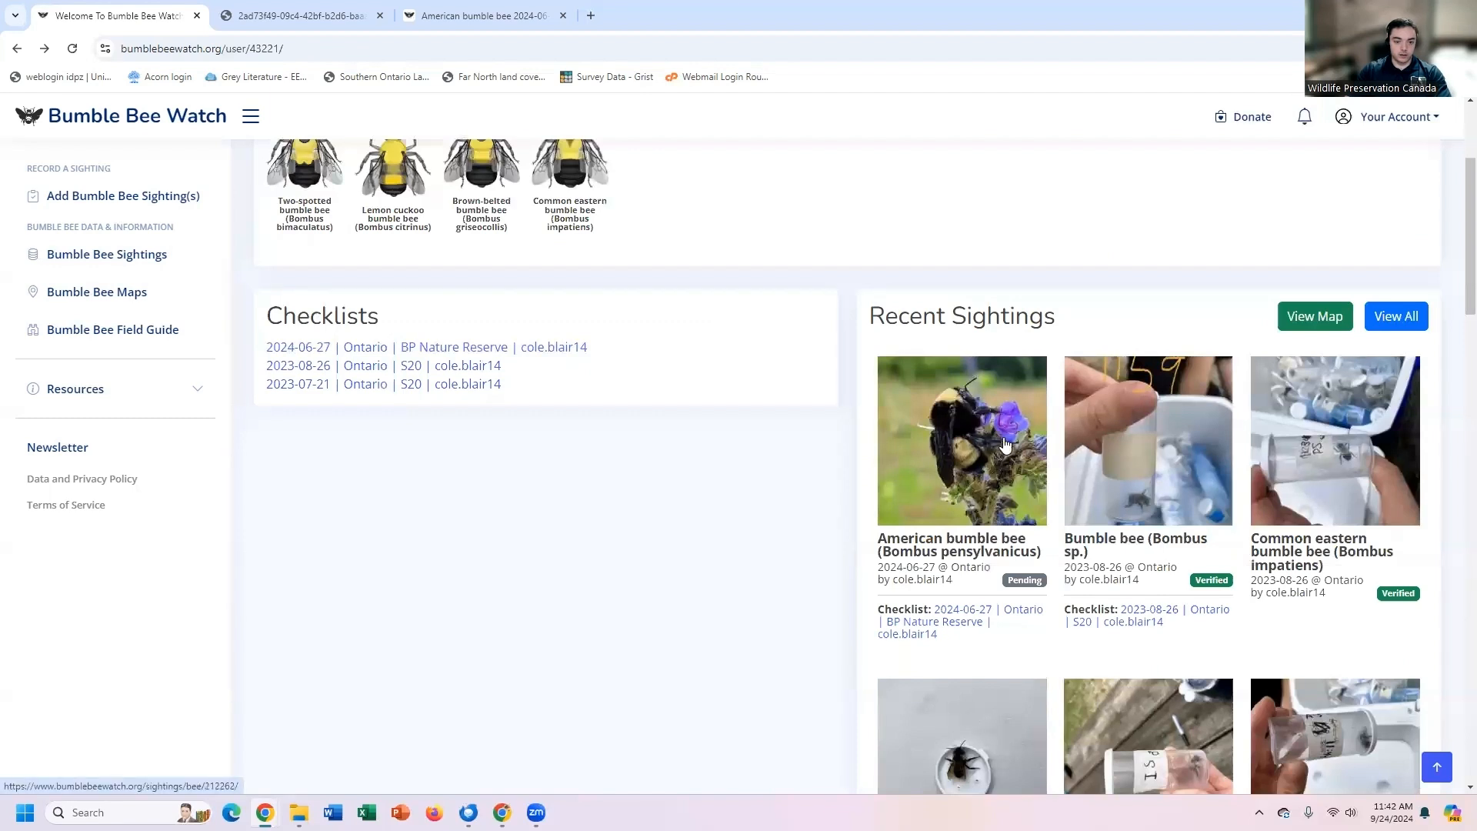
scroll(1140, 387, down, 8)
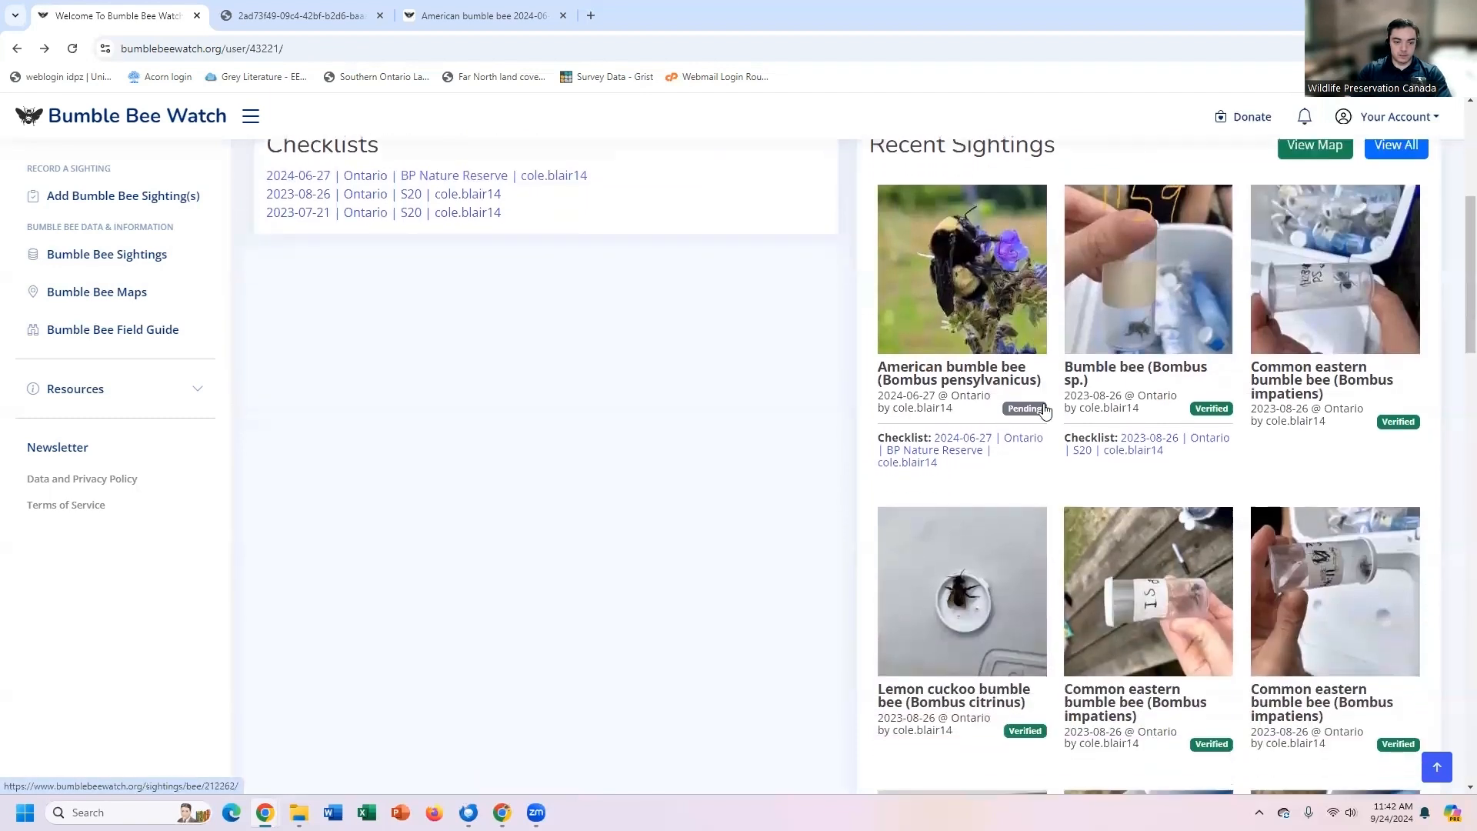
scroll(1104, 483, up, 10)
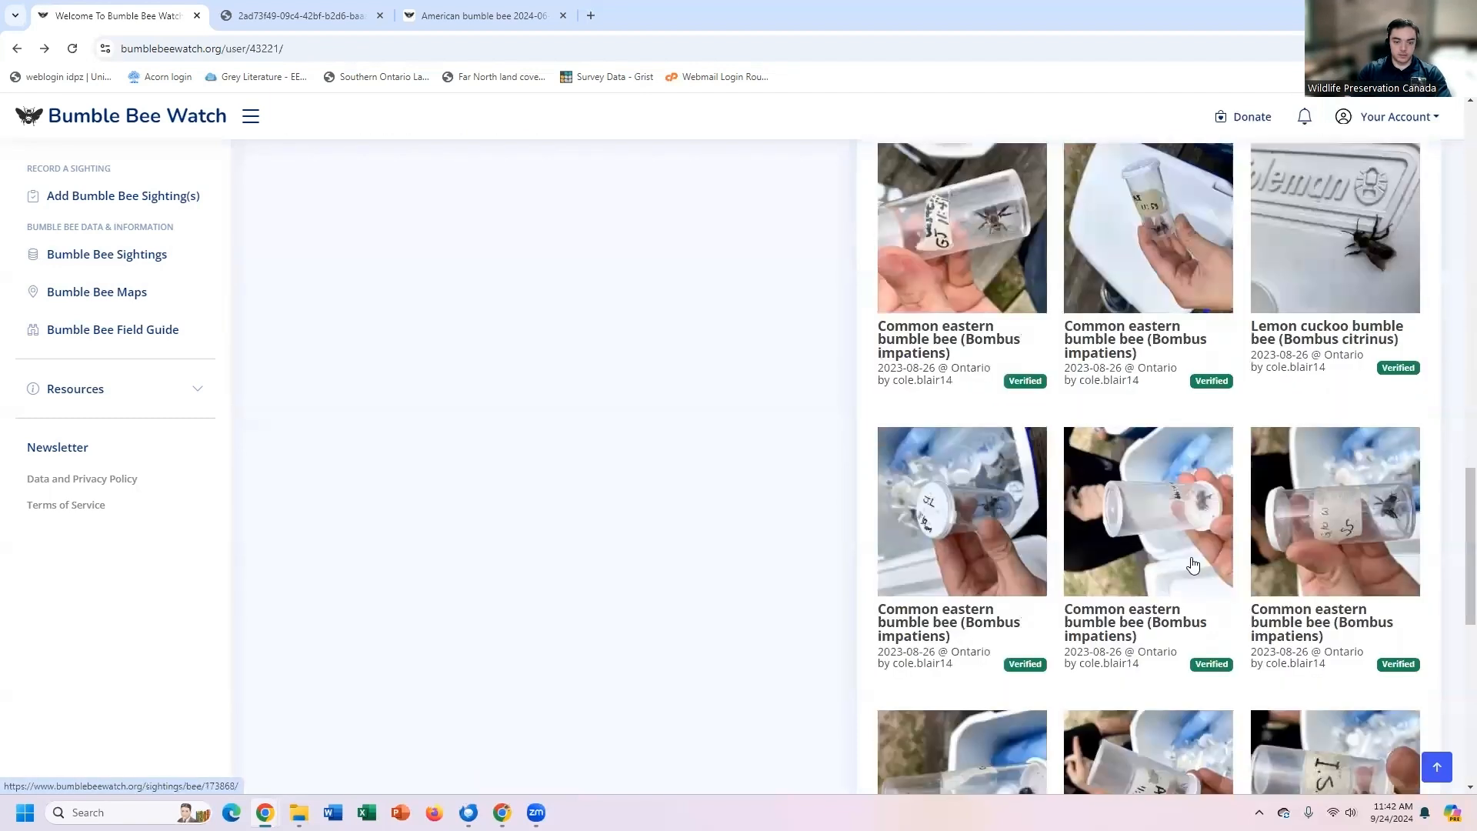
scroll(1162, 546, up, 3)
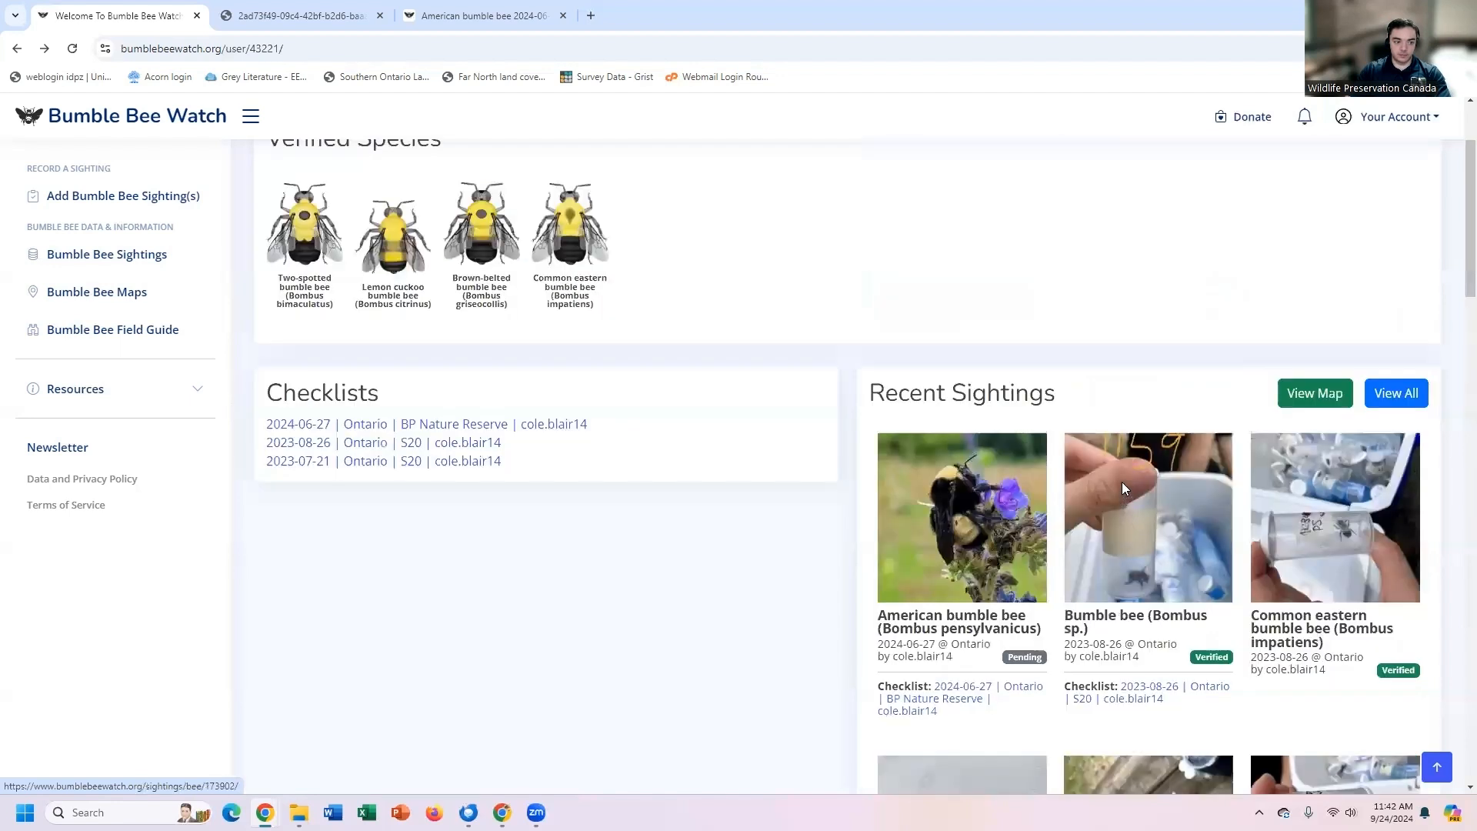
scroll(1120, 494, up, 2)
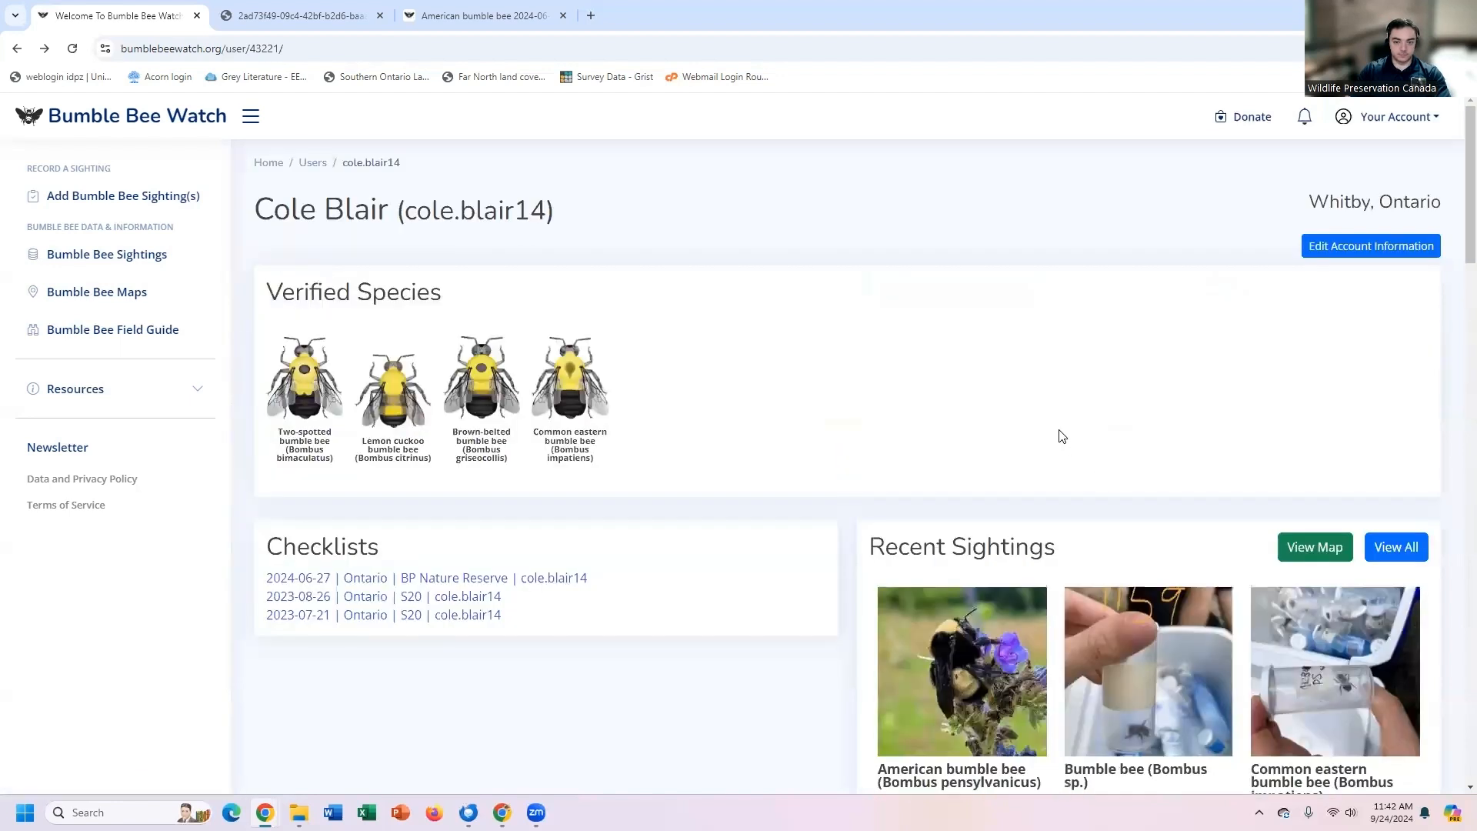
click(112, 120)
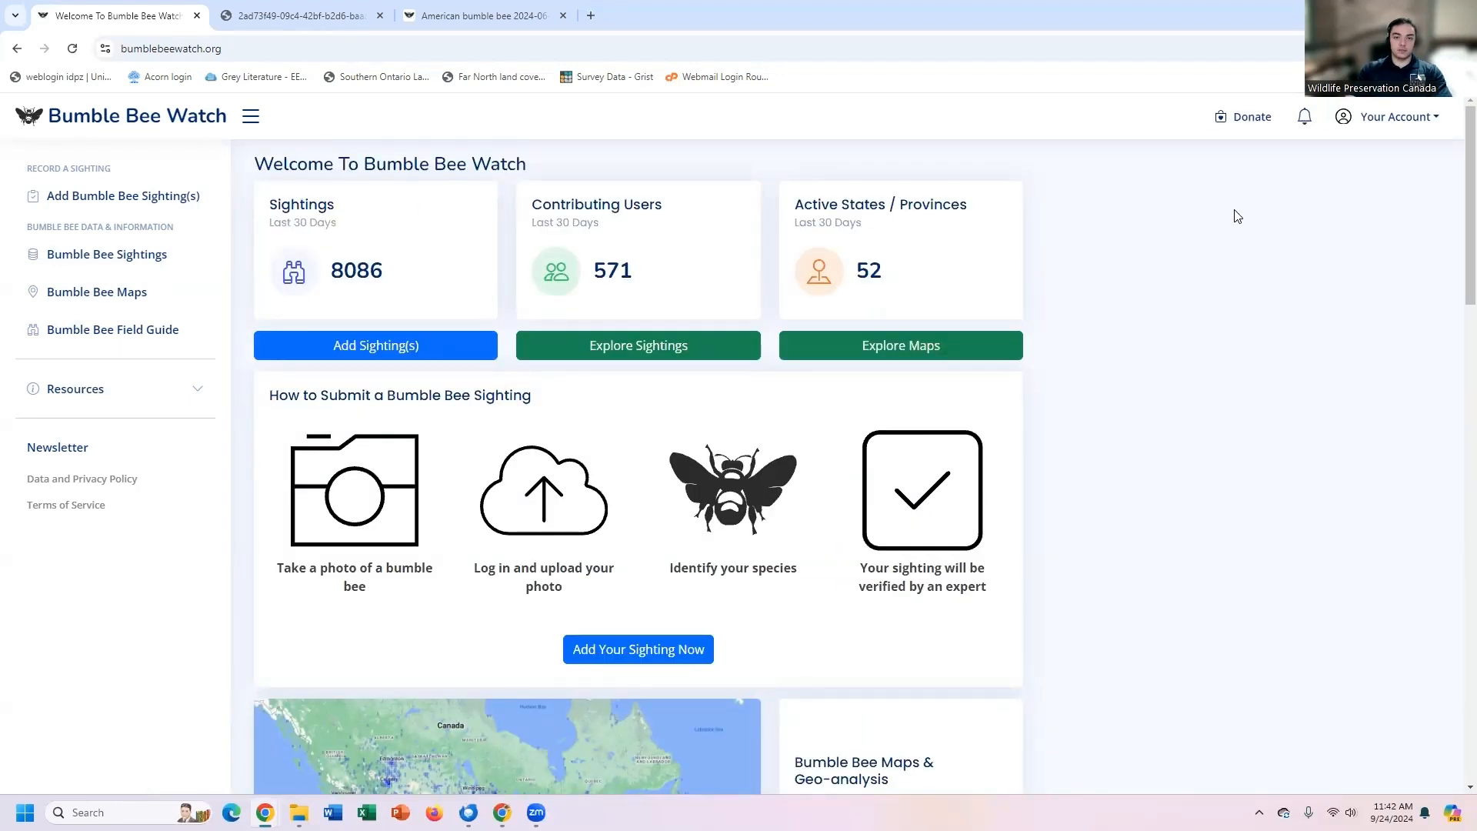